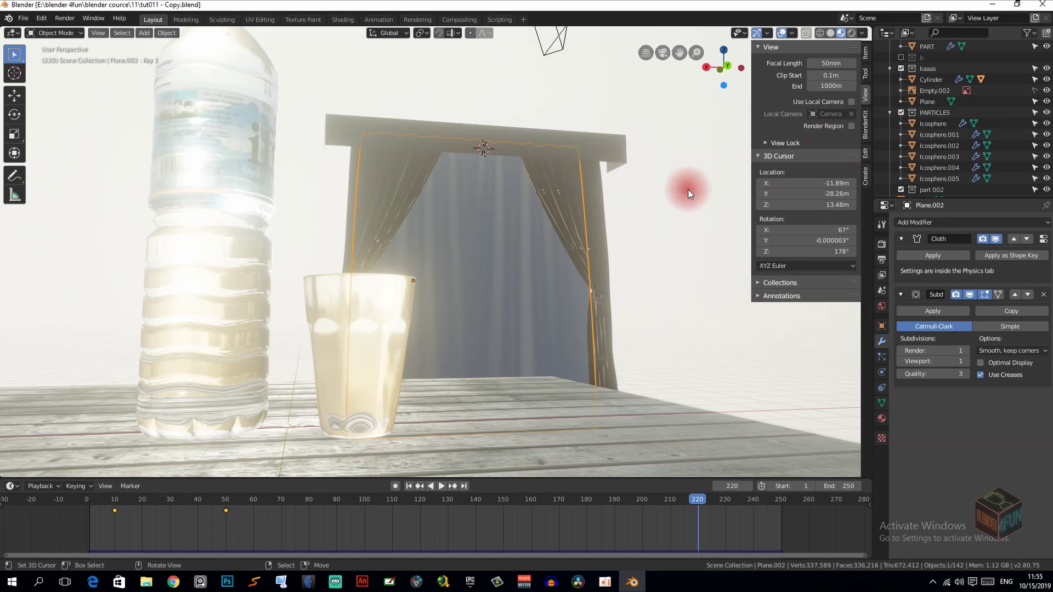
Step: Subscribe to the Blender grass tutorial's channel, like the video, and scroll through its comments
{"action": "mouse_move", "coordinate": [688, 189]}
{"action": "middle_mouse_down"}
{"action": "mouse_move", "coordinate": [609, 205]}
{"action": "mouse_move", "coordinate": [644, 206]}
{"action": "mouse_move", "coordinate": [619, 212]}
{"action": "middle_mouse_up"}
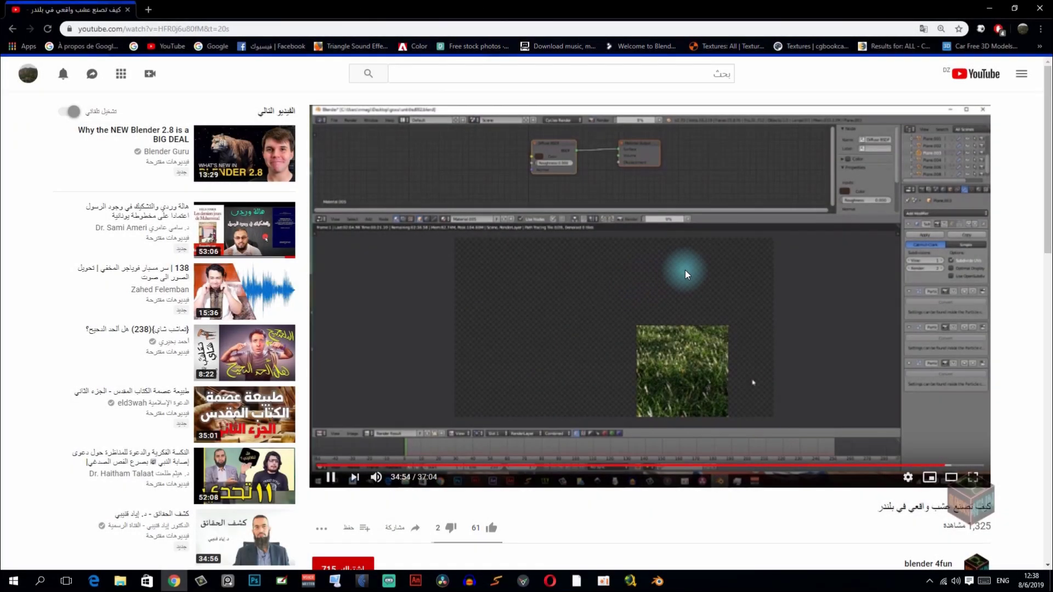
{"action": "scroll", "coordinate": [685, 270], "scroll_direction": "down", "scroll_amount": 1}
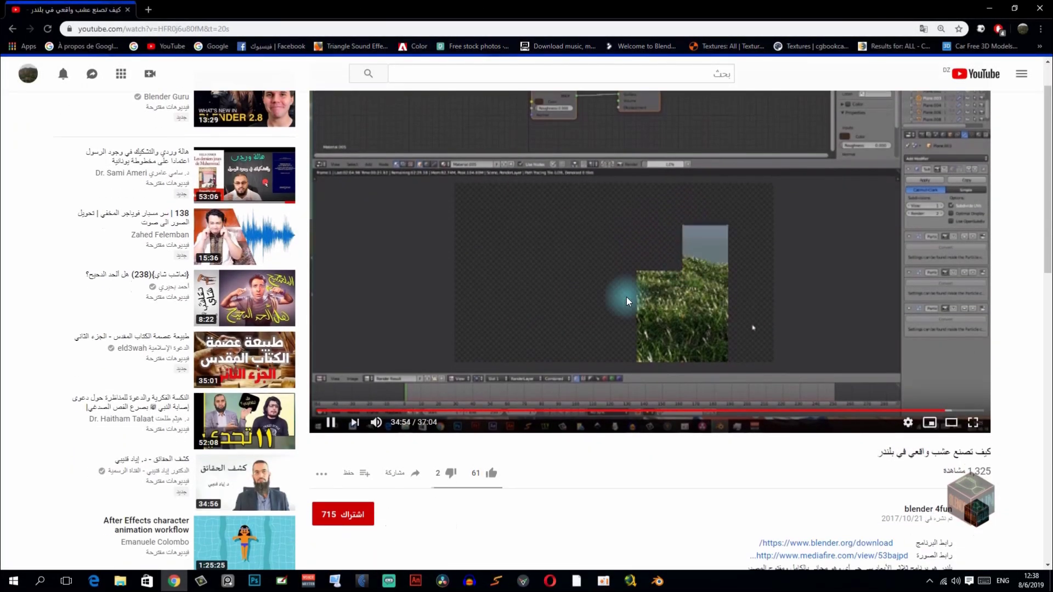
{"action": "left_click", "coordinate": [353, 520]}
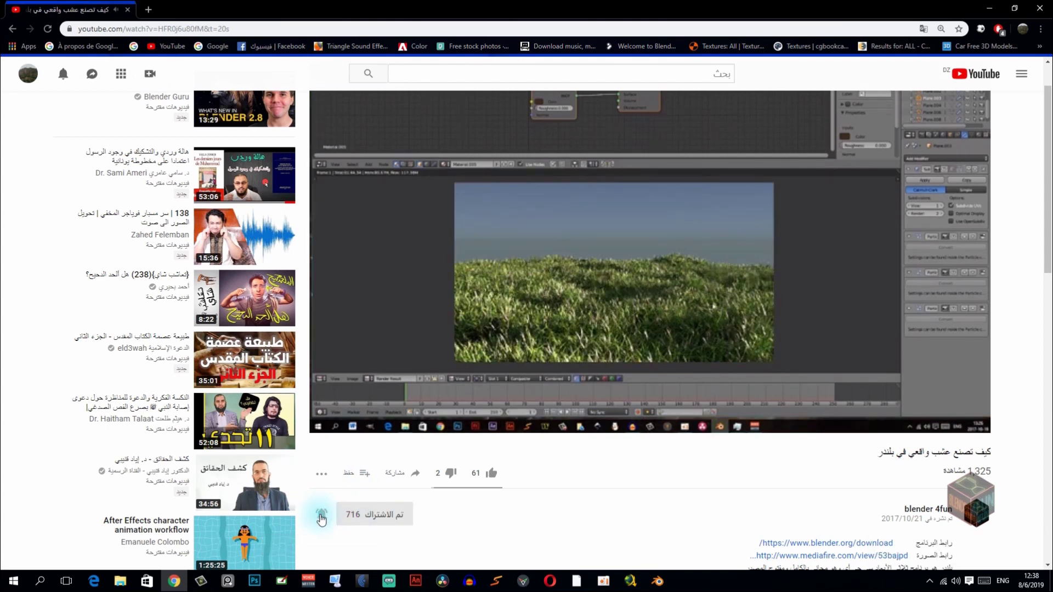
{"action": "left_click", "coordinate": [495, 475]}
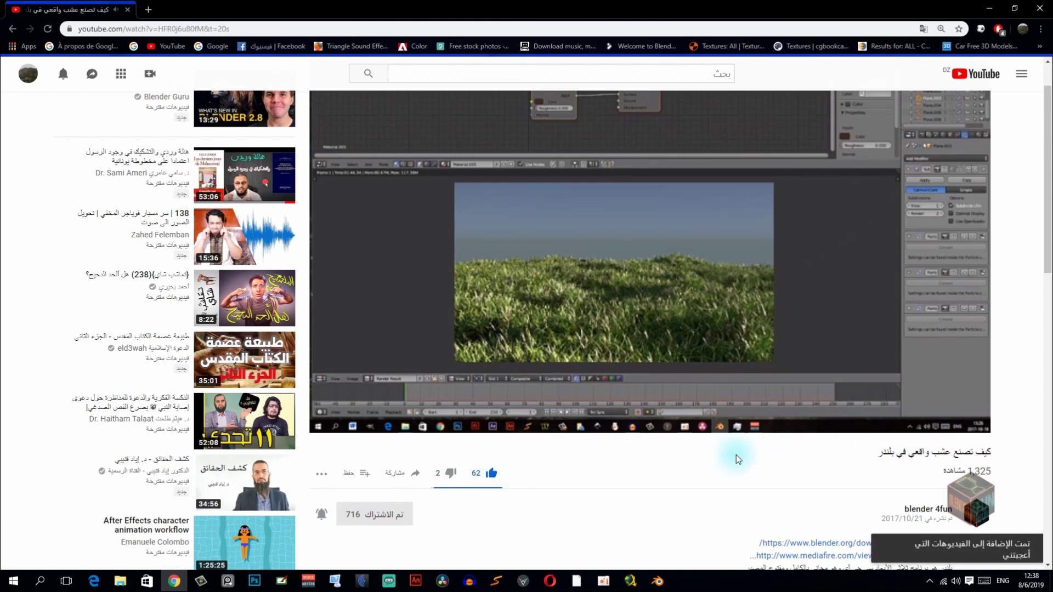
{"action": "scroll", "coordinate": [736, 455], "scroll_direction": "up", "scroll_amount": 1}
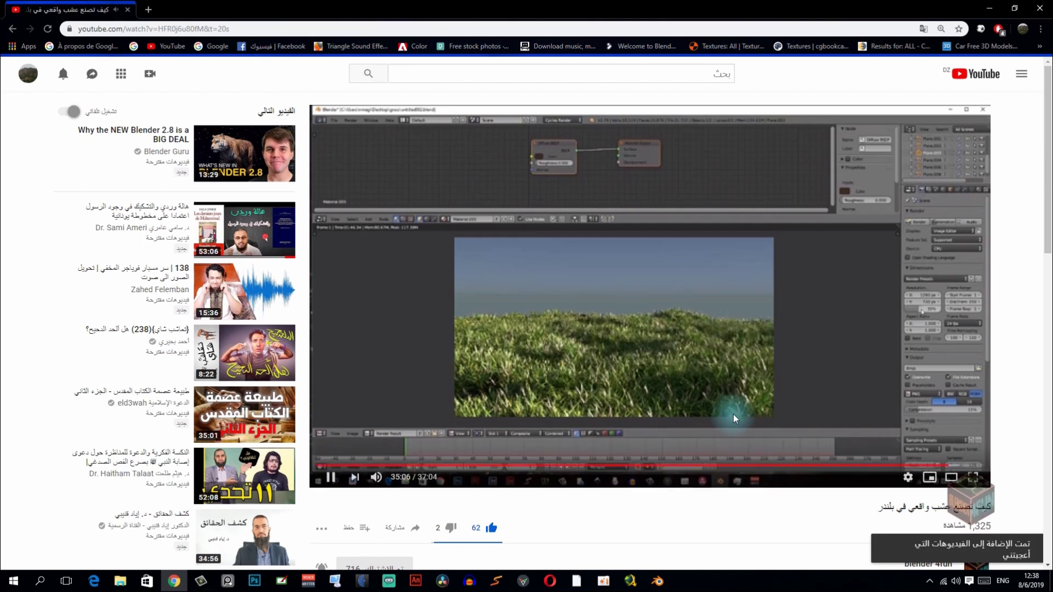
{"action": "scroll", "coordinate": [729, 356], "scroll_direction": "down", "scroll_amount": 2}
{"action": "scroll", "coordinate": [728, 354], "scroll_direction": "down", "scroll_amount": 2}
{"action": "scroll", "coordinate": [728, 354], "scroll_direction": "down", "scroll_amount": 3}
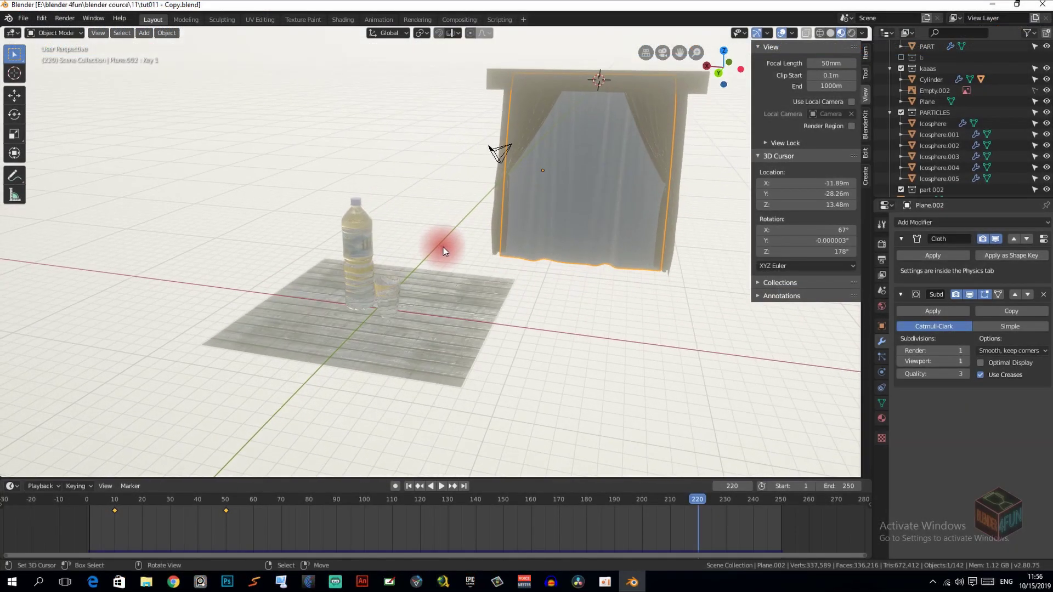
Step: Switch the viewport to Solid shading and snap the 3D cursor to the world origin
{"action": "middle_click_drag", "start_coordinate": [281, 27], "coordinate": [842, 45], "text": "shift"}
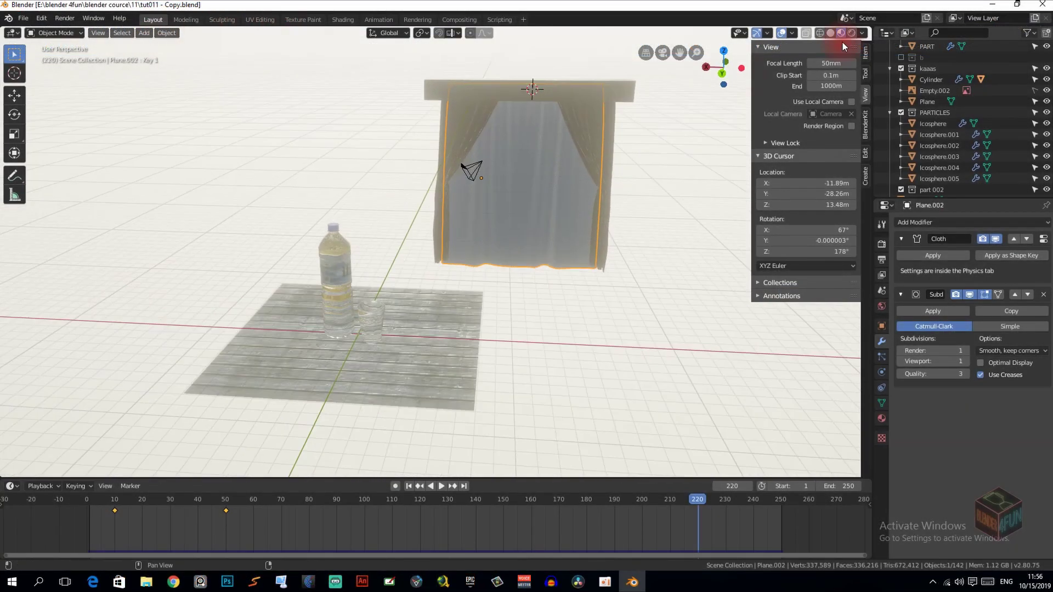
{"action": "left_click", "coordinate": [831, 34]}
{"action": "middle_click_drag", "start_coordinate": [386, 209], "coordinate": [432, 278]}
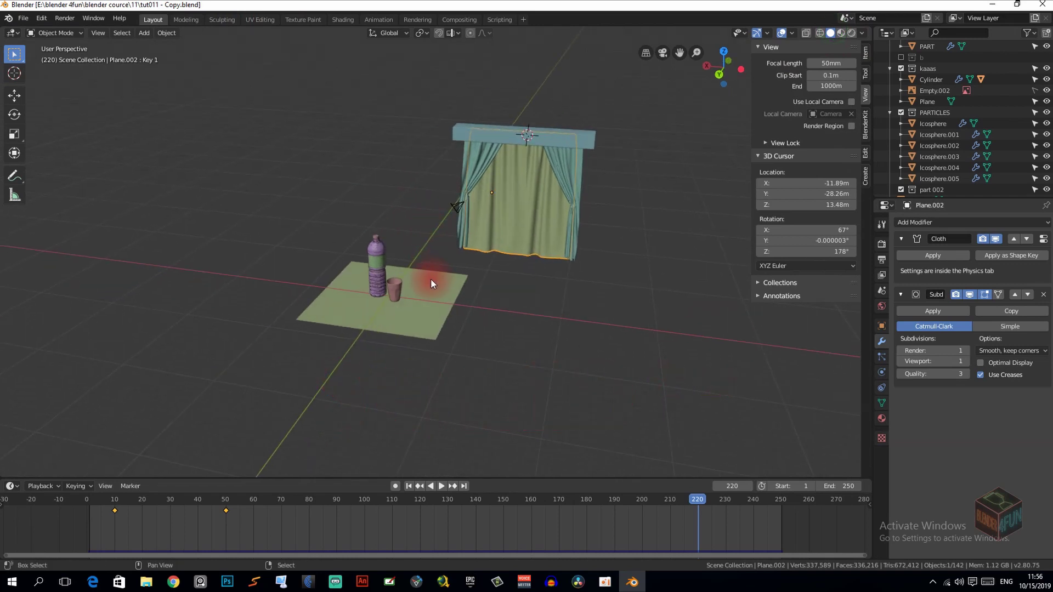
{"action": "key", "text": "shift+c"}
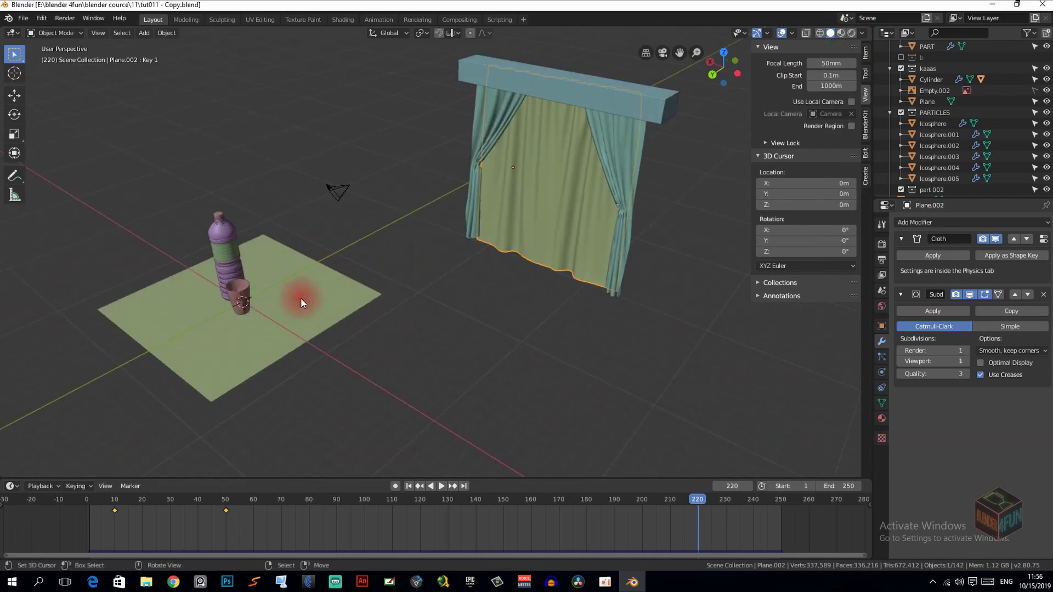
Step: Hide the N sidebar and bring up the Shift+A add menu
{"action": "mouse_move", "coordinate": [301, 298]}
{"action": "middle_mouse_down"}
{"action": "mouse_move", "coordinate": [348, 321]}
{"action": "mouse_move", "coordinate": [443, 265]}
{"action": "middle_mouse_up"}
{"action": "key", "text": "n"}
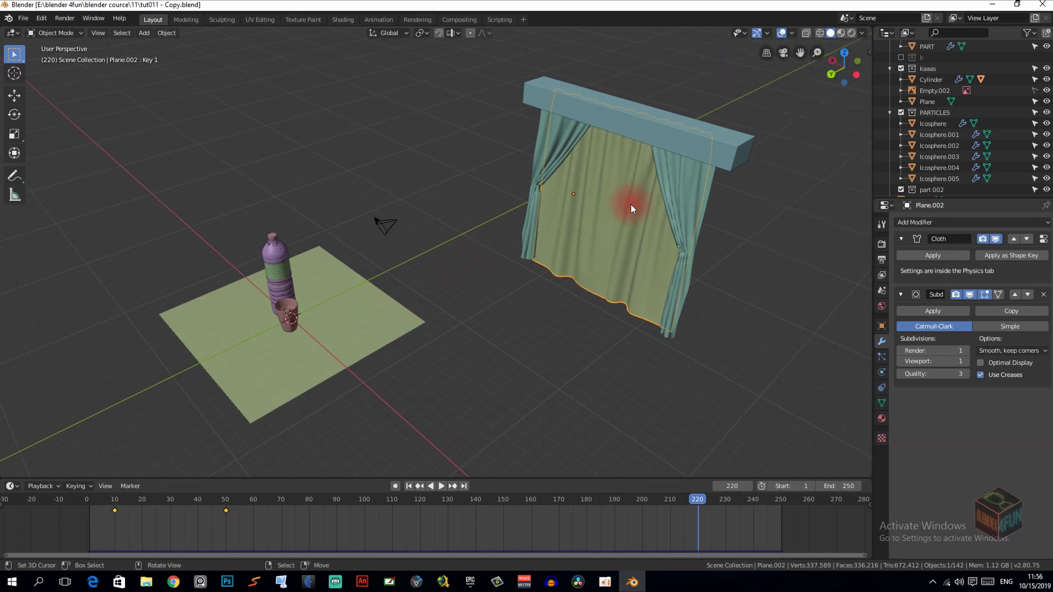
{"action": "middle_click_drag", "start_coordinate": [630, 205], "coordinate": [490, 219], "text": "shift"}
{"action": "key", "text": "shift+a"}
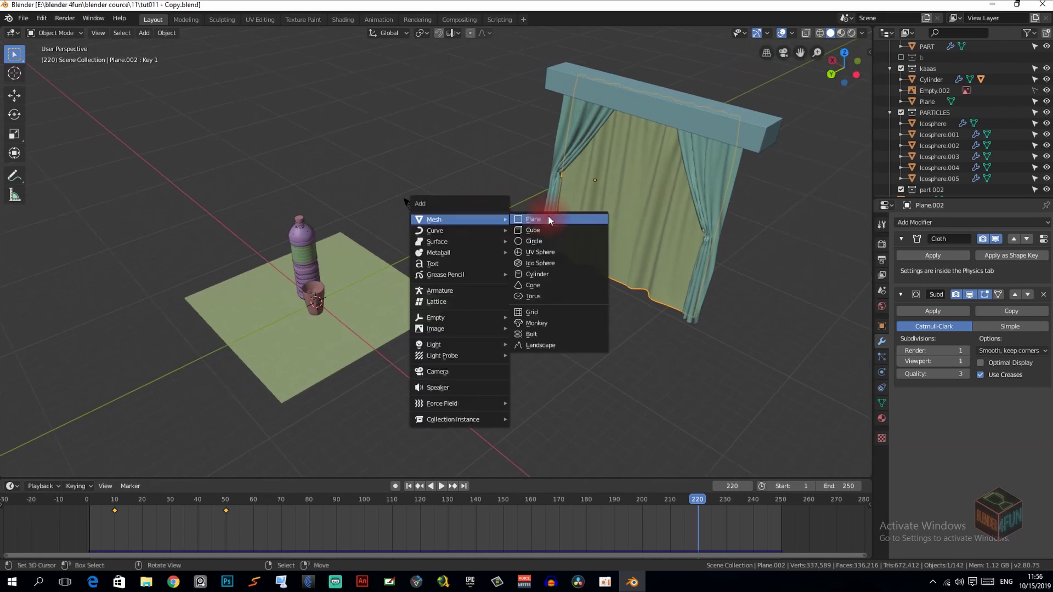
Step: Add a cube, scale it about 12 times, then widen it in X/Y only
{"action": "left_click", "coordinate": [541, 230]}
{"action": "scroll", "coordinate": [453, 235], "scroll_direction": "down", "scroll_amount": 4}
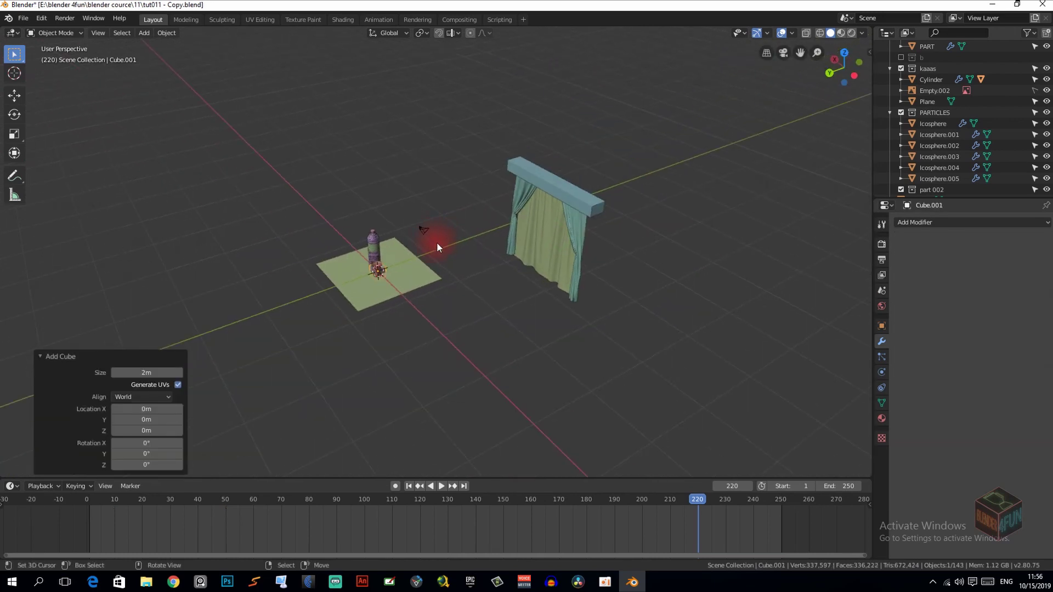
{"action": "key", "text": "Tab"}
{"action": "key", "text": "s"}
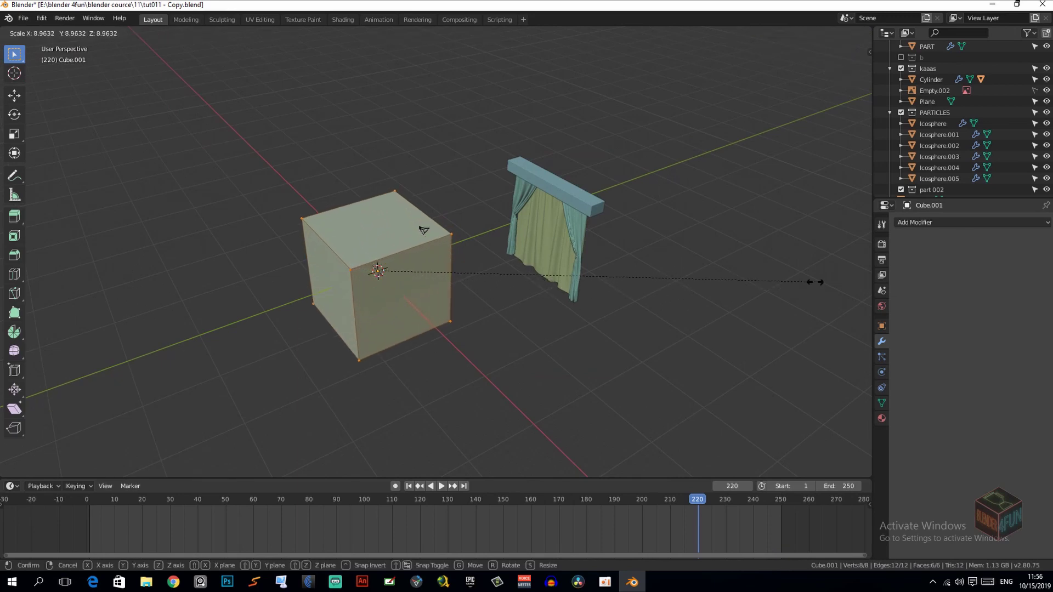
{"action": "left_click", "coordinate": [100, 294]}
{"action": "mouse_move", "coordinate": [110, 293]}
{"action": "middle_mouse_down"}
{"action": "mouse_move", "coordinate": [235, 289]}
{"action": "mouse_move", "coordinate": [231, 207]}
{"action": "middle_mouse_up"}
{"action": "key", "text": "s"}
{"action": "key", "text": "shift+z"}
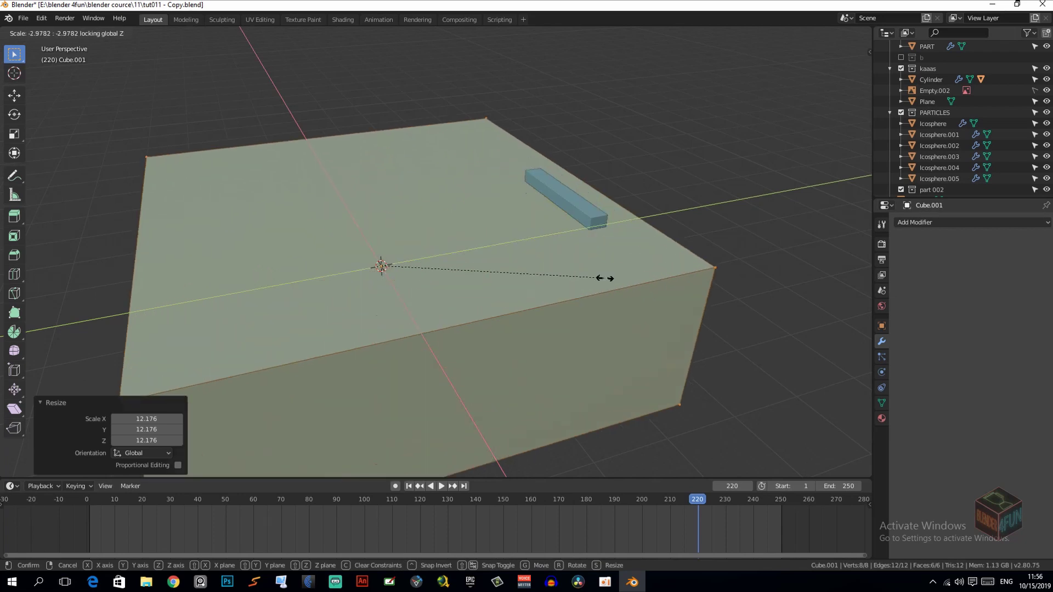
{"action": "left_click", "coordinate": [566, 280]}
{"action": "mouse_move", "coordinate": [620, 264]}
{"action": "middle_mouse_down"}
{"action": "mouse_move", "coordinate": [551, 233]}
{"action": "mouse_move", "coordinate": [483, 239]}
{"action": "middle_mouse_up"}
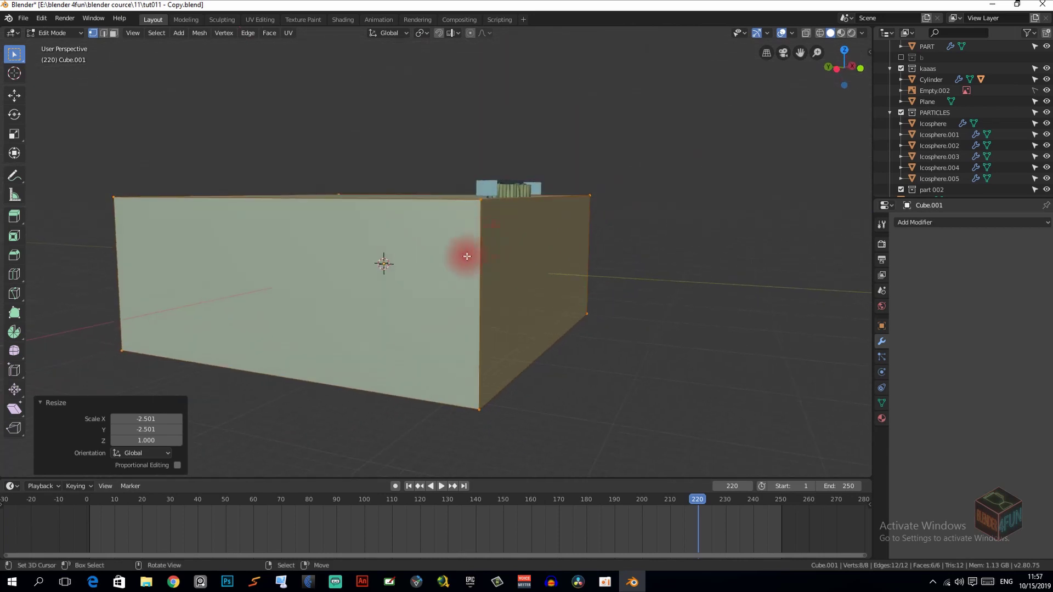
Step: Raise the room box 4.58 m along Z and select the curtain's pelmet rod
{"action": "key", "text": "Tab"}
{"action": "key", "text": "g"}
{"action": "key", "text": "z"}
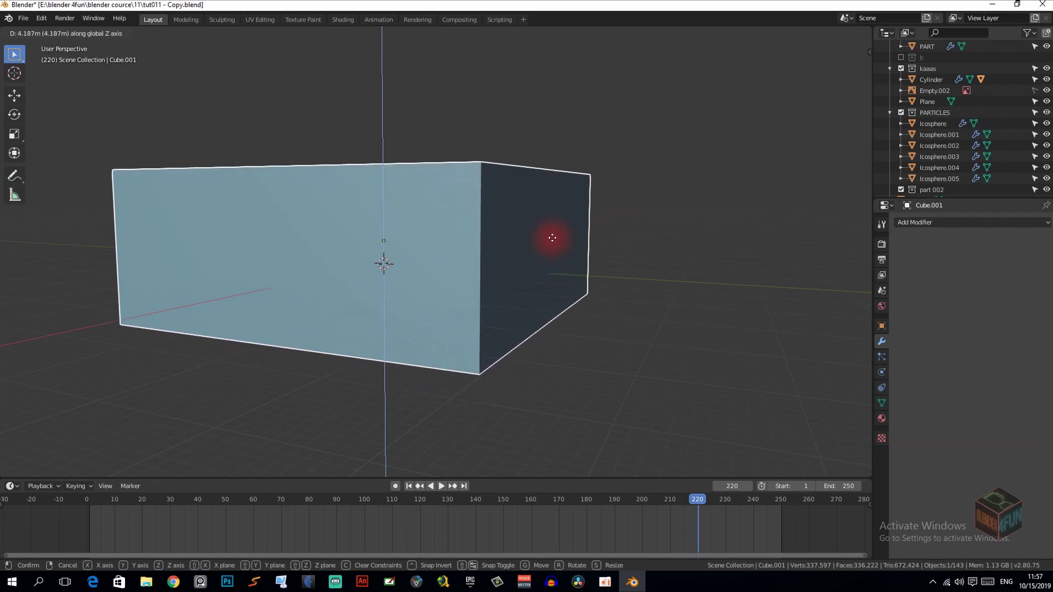
{"action": "left_click", "coordinate": [552, 238]}
{"action": "mouse_move", "coordinate": [552, 236]}
{"action": "middle_mouse_down"}
{"action": "mouse_move", "coordinate": [633, 229]}
{"action": "mouse_move", "coordinate": [473, 242]}
{"action": "middle_mouse_up"}
{"action": "scroll", "coordinate": [531, 231], "scroll_direction": "down", "scroll_amount": 5}
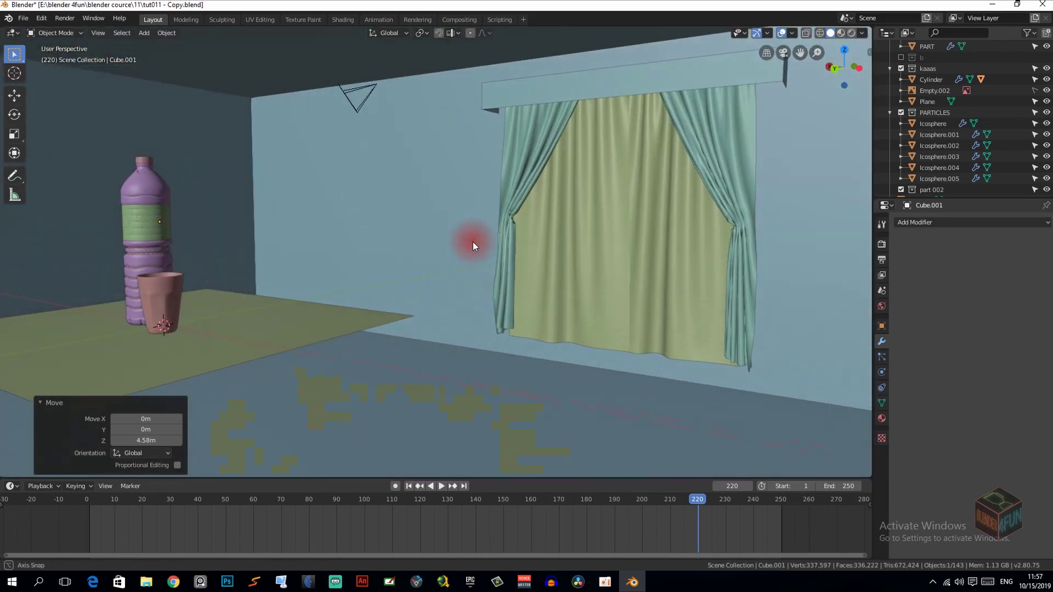
{"action": "scroll", "coordinate": [716, 241], "scroll_direction": "up", "scroll_amount": 3}
{"action": "mouse_move", "coordinate": [716, 245]}
{"action": "middle_mouse_down"}
{"action": "mouse_move", "coordinate": [657, 238]}
{"action": "mouse_move", "coordinate": [736, 227]}
{"action": "mouse_move", "coordinate": [714, 221]}
{"action": "mouse_move", "coordinate": [504, 262]}
{"action": "middle_mouse_up"}
{"action": "left_click", "coordinate": [636, 55]}
{"action": "mouse_move", "coordinate": [635, 61]}
{"action": "middle_mouse_down"}
{"action": "mouse_move", "coordinate": [625, 80]}
{"action": "mouse_move", "coordinate": [577, 107]}
{"action": "mouse_move", "coordinate": [600, 144]}
{"action": "middle_mouse_up"}
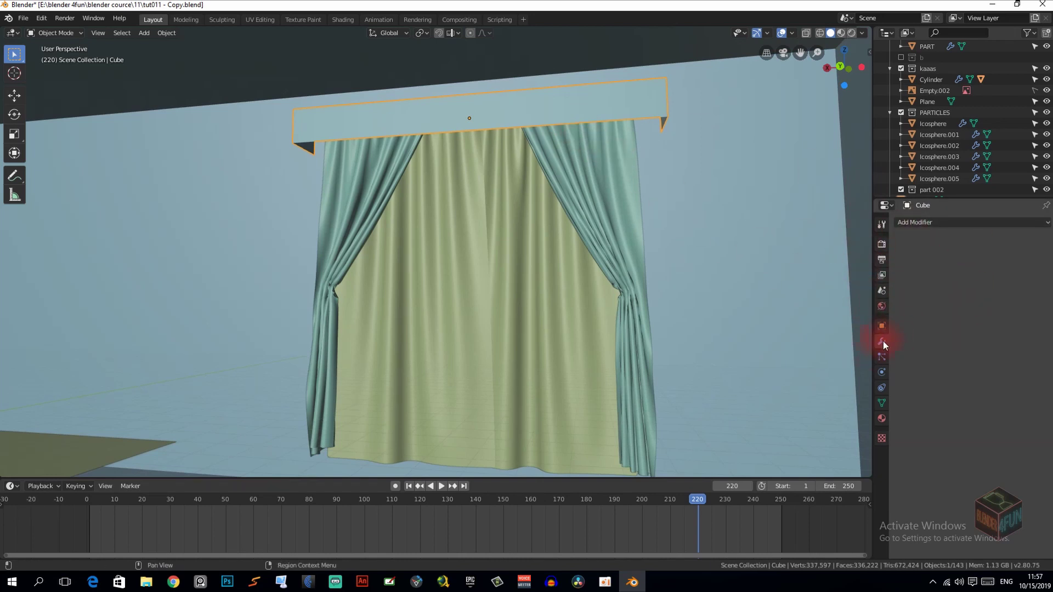
Step: Add a Solidify modifier to the rod with 0.115 m thickness, viewed in local view
{"action": "left_click", "coordinate": [952, 222]}
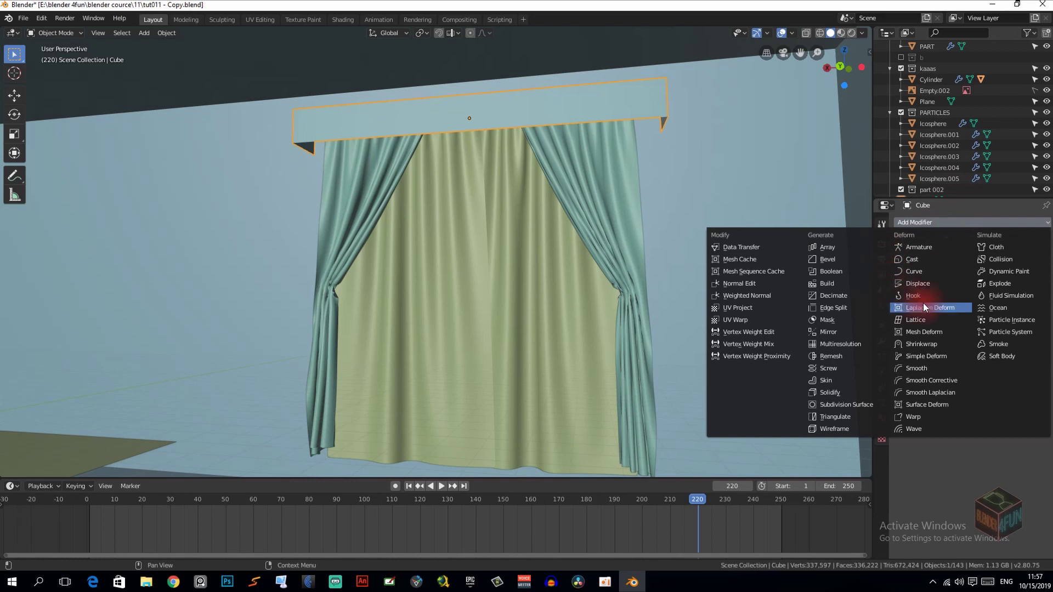
{"action": "left_click", "coordinate": [834, 391]}
{"action": "middle_click_drag", "start_coordinate": [691, 164], "coordinate": [652, 112]}
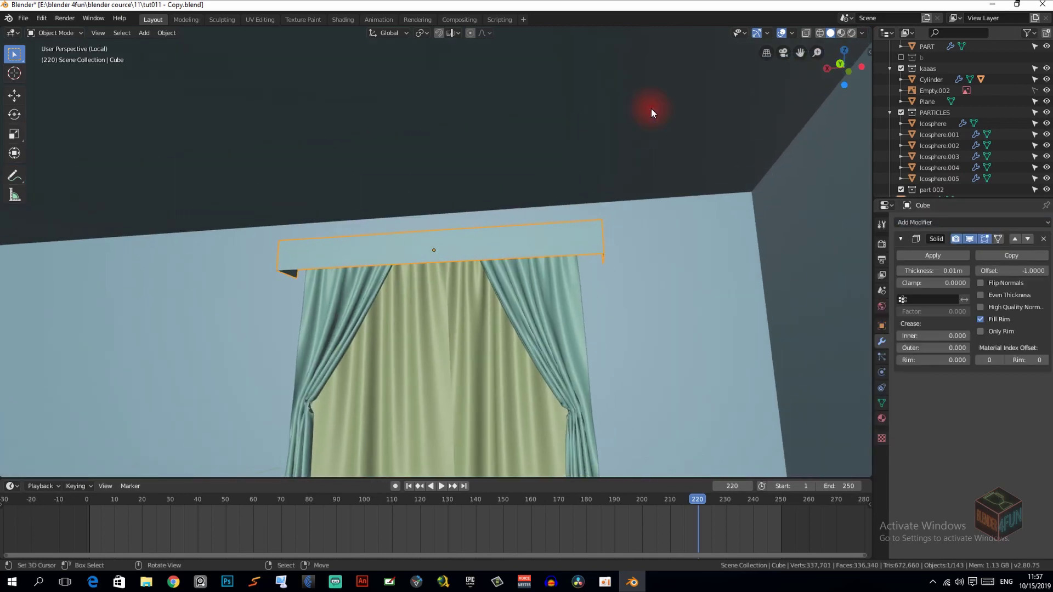
{"action": "key", "text": "KP_Divide"}
{"action": "scroll", "coordinate": [604, 226], "scroll_direction": "up", "scroll_amount": 2}
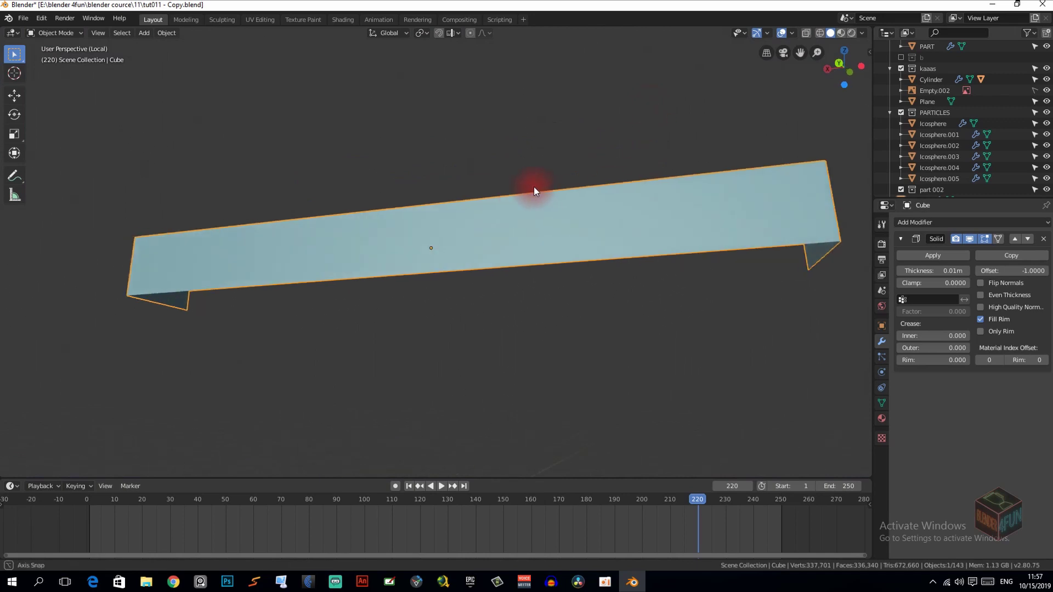
{"action": "mouse_move", "coordinate": [536, 189]}
{"action": "middle_mouse_down"}
{"action": "mouse_move", "coordinate": [633, 129]}
{"action": "mouse_move", "coordinate": [479, 234]}
{"action": "mouse_move", "coordinate": [651, 220]}
{"action": "middle_mouse_up"}
{"action": "scroll", "coordinate": [626, 220], "scroll_direction": "up", "scroll_amount": 2}
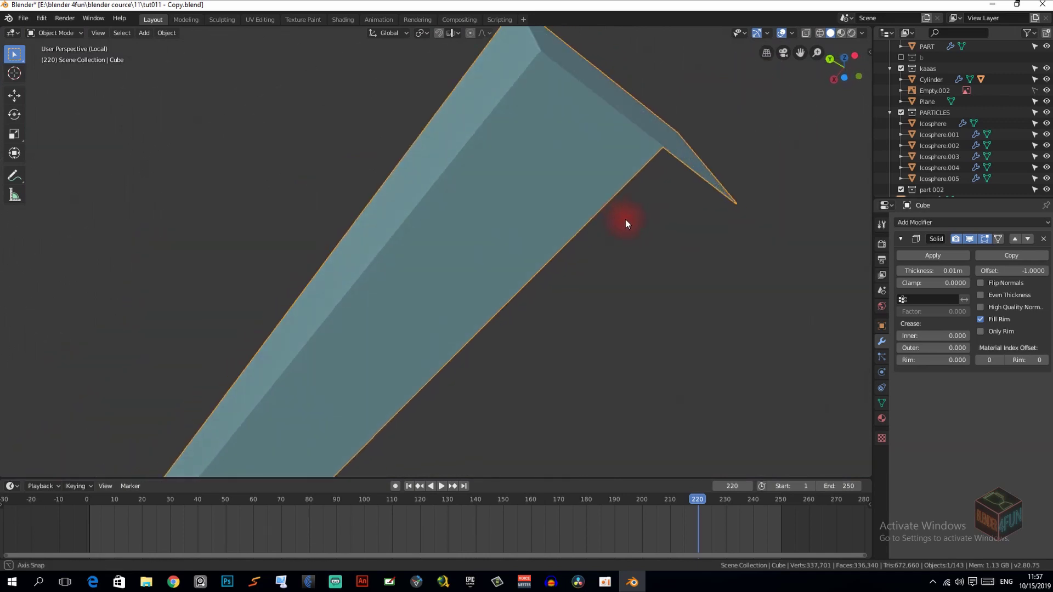
{"action": "left_click_drag", "start_coordinate": [920, 269], "coordinate": [966, 269]}
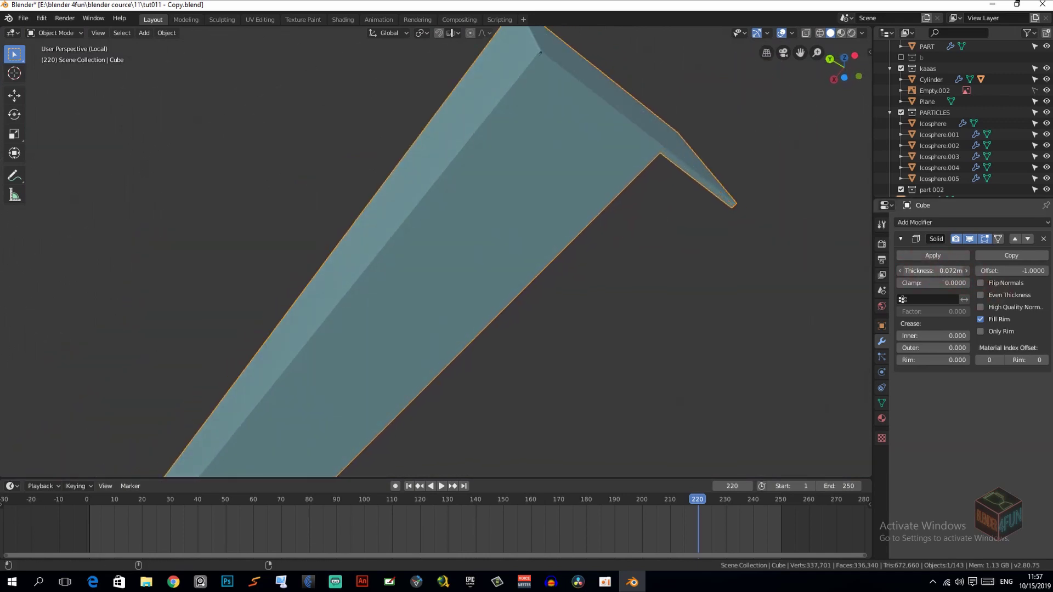
{"action": "scroll", "coordinate": [735, 223], "scroll_direction": "down", "scroll_amount": 2}
{"action": "mouse_move", "coordinate": [735, 222]}
{"action": "middle_mouse_down"}
{"action": "mouse_move", "coordinate": [671, 244]}
{"action": "mouse_move", "coordinate": [694, 254]}
{"action": "mouse_move", "coordinate": [700, 215]}
{"action": "middle_mouse_up"}
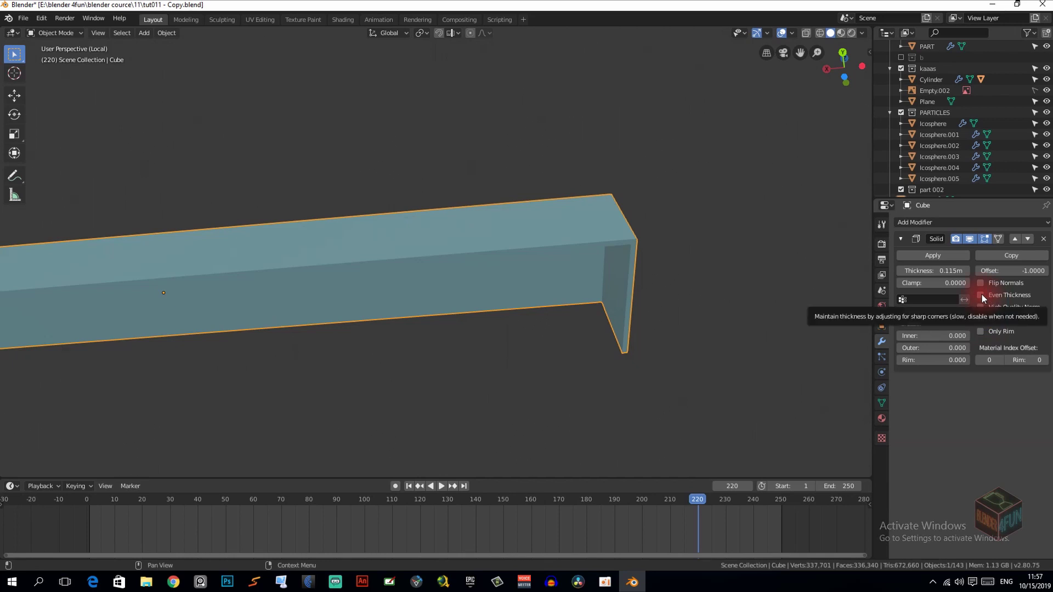
Step: Enable Even Thickness and Only Rim, leave local view, and save the file
{"action": "left_click", "coordinate": [982, 295]}
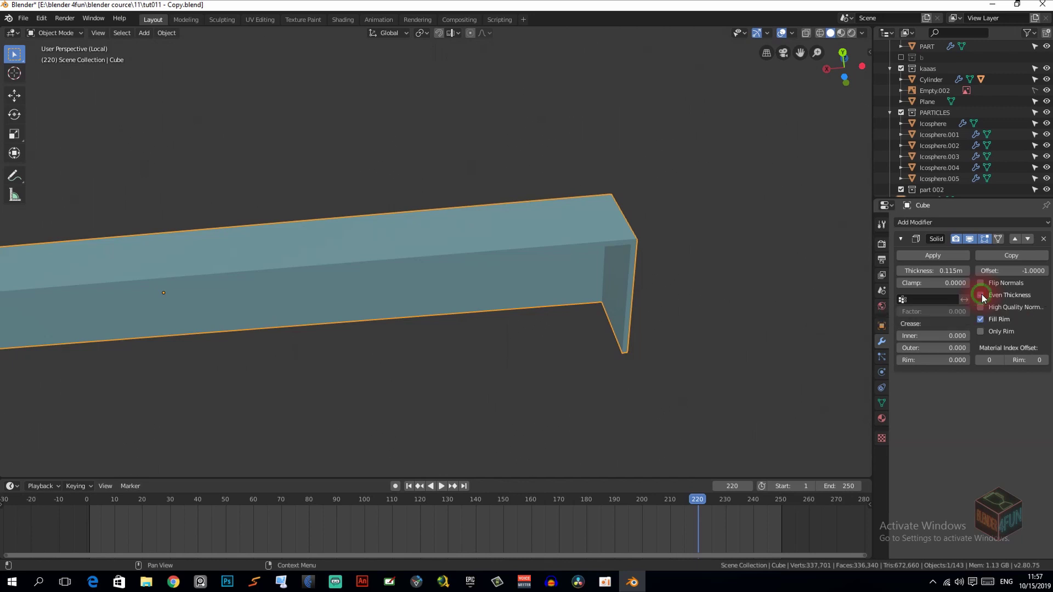
{"action": "middle_click_drag", "start_coordinate": [721, 315], "coordinate": [693, 311]}
{"action": "scroll", "coordinate": [544, 268], "scroll_direction": "up", "scroll_amount": 5}
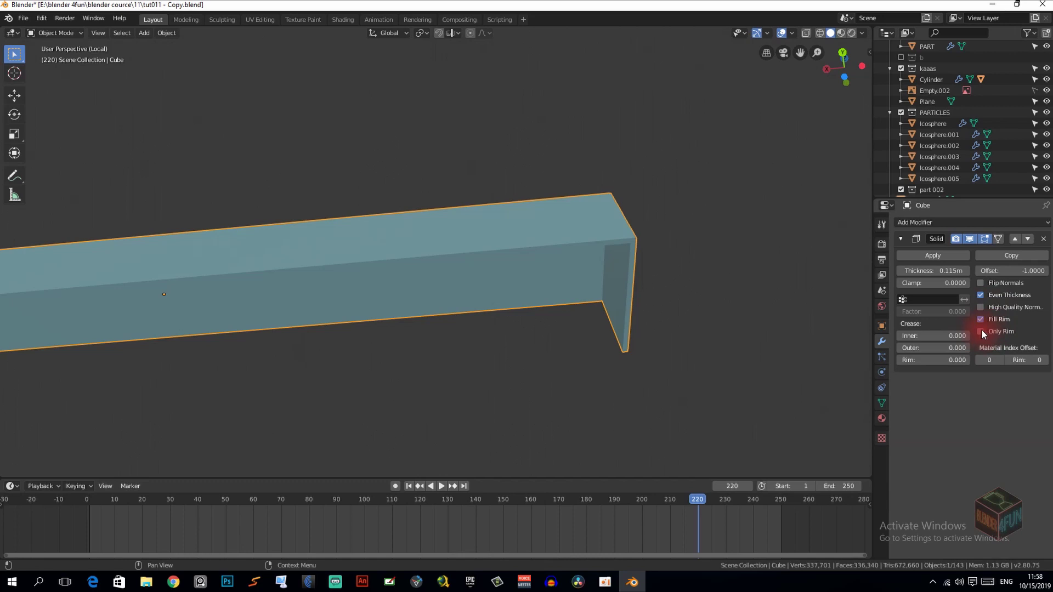
{"action": "mouse_move", "coordinate": [418, 275]}
{"action": "middle_mouse_down"}
{"action": "mouse_move", "coordinate": [649, 212]}
{"action": "mouse_move", "coordinate": [619, 232]}
{"action": "mouse_move", "coordinate": [567, 203]}
{"action": "mouse_move", "coordinate": [609, 204]}
{"action": "middle_mouse_up"}
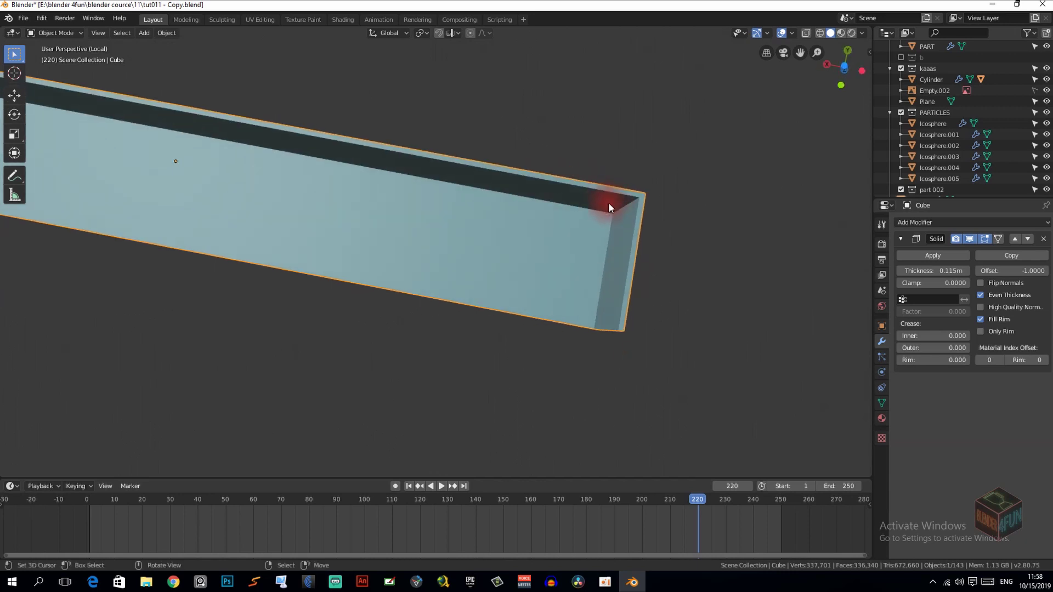
{"action": "left_click", "coordinate": [981, 331]}
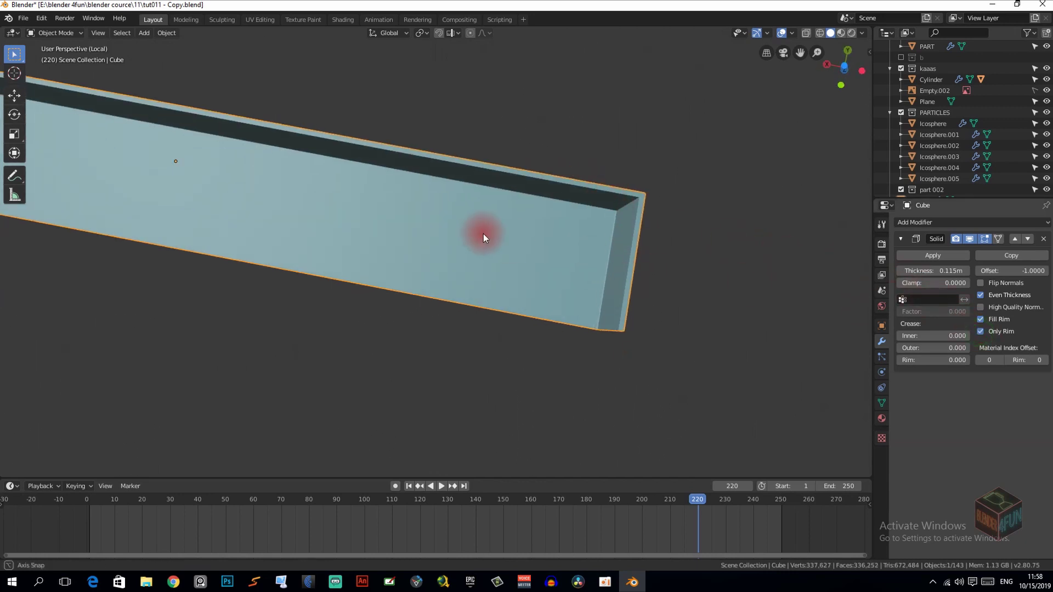
{"action": "mouse_move", "coordinate": [482, 234]}
{"action": "middle_mouse_down"}
{"action": "mouse_move", "coordinate": [517, 261]}
{"action": "mouse_move", "coordinate": [531, 316]}
{"action": "mouse_move", "coordinate": [456, 300]}
{"action": "mouse_move", "coordinate": [474, 325]}
{"action": "mouse_move", "coordinate": [397, 285]}
{"action": "mouse_move", "coordinate": [404, 240]}
{"action": "mouse_move", "coordinate": [411, 256]}
{"action": "mouse_move", "coordinate": [393, 236]}
{"action": "mouse_move", "coordinate": [133, 228]}
{"action": "mouse_move", "coordinate": [339, 189]}
{"action": "mouse_move", "coordinate": [398, 203]}
{"action": "mouse_move", "coordinate": [399, 192]}
{"action": "middle_mouse_up"}
{"action": "key", "text": "KP_Divide"}
{"action": "key", "text": "ctrl+s"}
Step: Switch to wireframe display and view the room from the right side
{"action": "scroll", "coordinate": [399, 189], "scroll_direction": "down", "scroll_amount": 2}
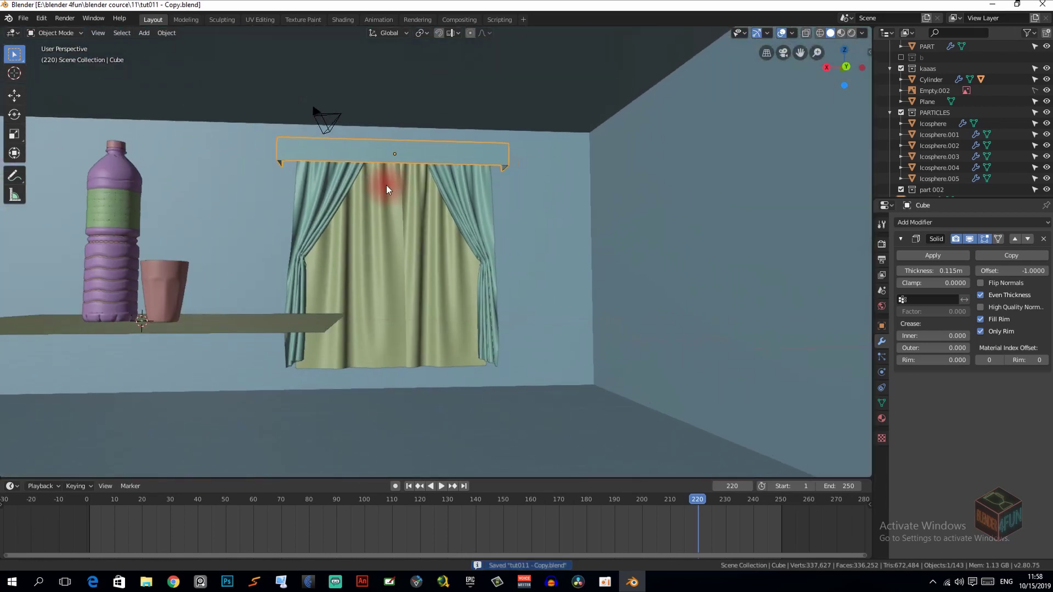
{"action": "left_click", "coordinate": [498, 142]}
{"action": "middle_click_drag", "start_coordinate": [509, 152], "coordinate": [458, 153]}
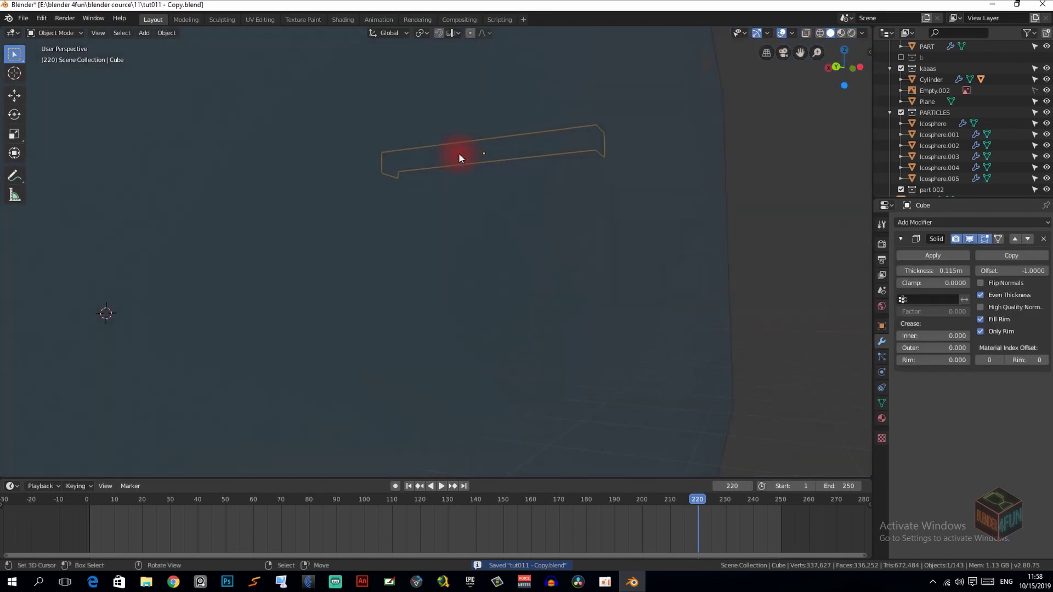
{"action": "key", "text": "z"}
{"action": "left_click", "coordinate": [141, 172]}
{"action": "mouse_move", "coordinate": [141, 172]}
{"action": "middle_mouse_down"}
{"action": "mouse_move", "coordinate": [459, 133]}
{"action": "mouse_move", "coordinate": [435, 141]}
{"action": "middle_mouse_up"}
{"action": "key", "text": "KP_3"}
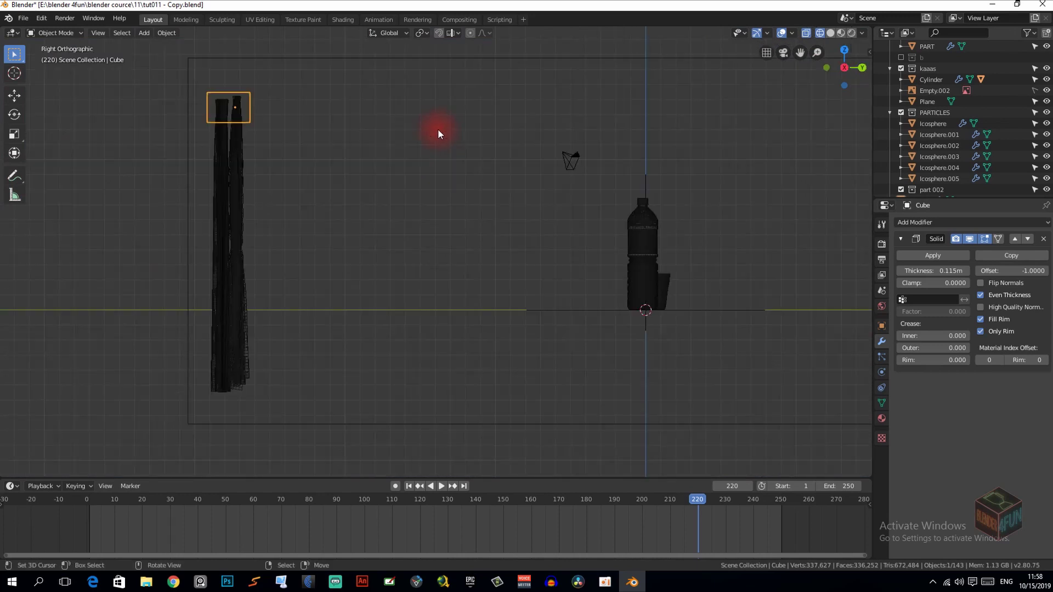
{"action": "mouse_move", "coordinate": [332, 164]}
{"action": "middle_mouse_down", "text": "shift"}
{"action": "mouse_move", "coordinate": [400, 165]}
{"action": "mouse_move", "coordinate": [388, 184]}
{"action": "mouse_move", "coordinate": [375, 181]}
{"action": "middle_mouse_up", "text": "shift"}
{"action": "scroll", "coordinate": [390, 165], "scroll_direction": "down", "scroll_amount": 3}
{"action": "scroll", "coordinate": [374, 113], "scroll_direction": "up", "scroll_amount": 1}
Step: Scale room box Cube.001 in X/Y only, height fixed, down to 0.954
{"action": "left_click", "coordinate": [380, 120]}
{"action": "scroll", "coordinate": [428, 140], "scroll_direction": "down", "scroll_amount": 3}
{"action": "scroll", "coordinate": [377, 181], "scroll_direction": "up", "scroll_amount": 2}
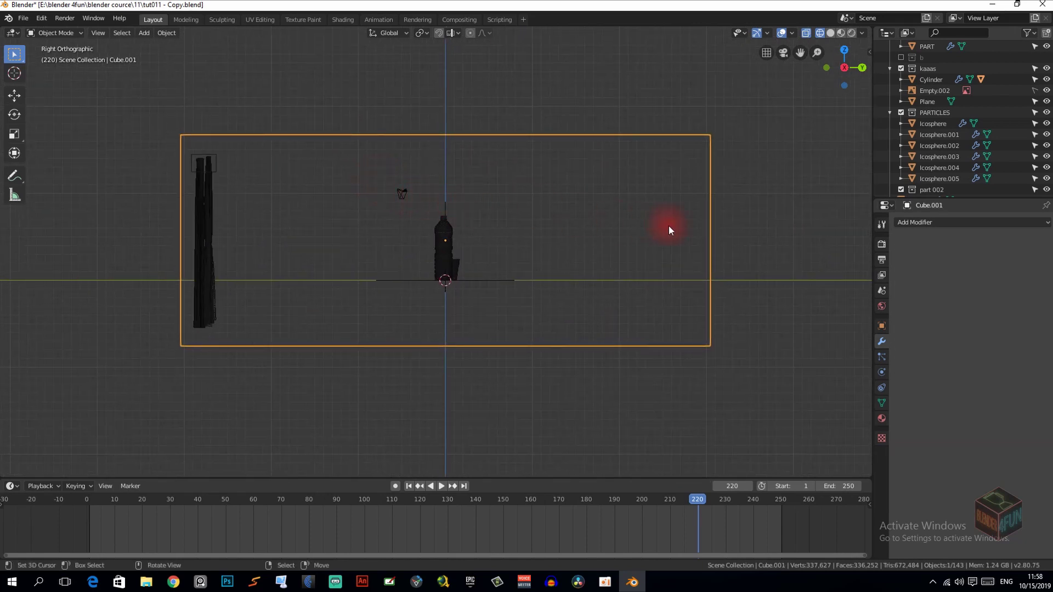
{"action": "key", "text": "Tab"}
{"action": "key", "text": "s"}
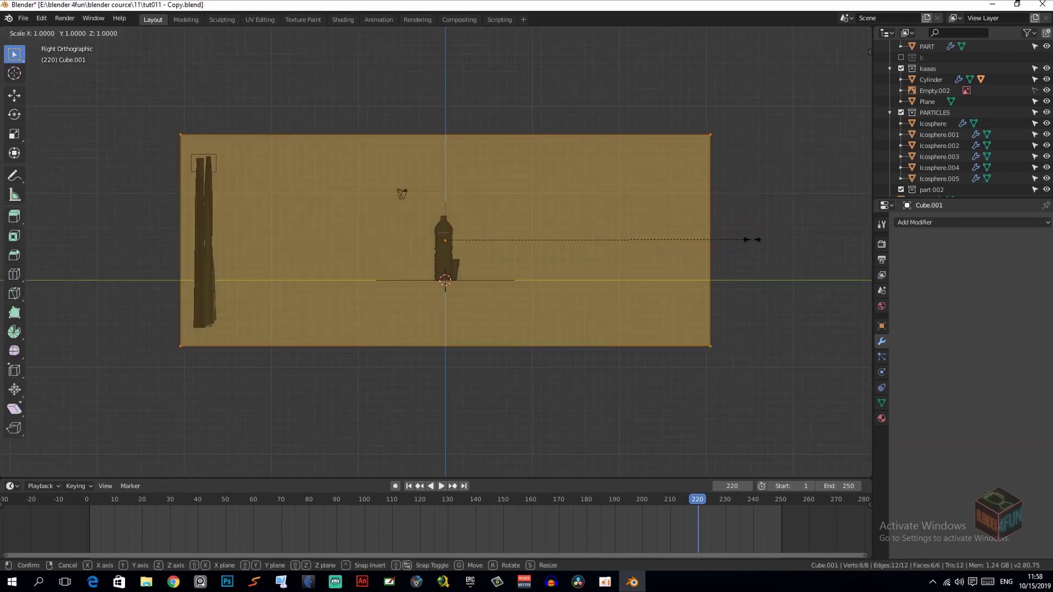
{"action": "key", "text": "shift+z"}
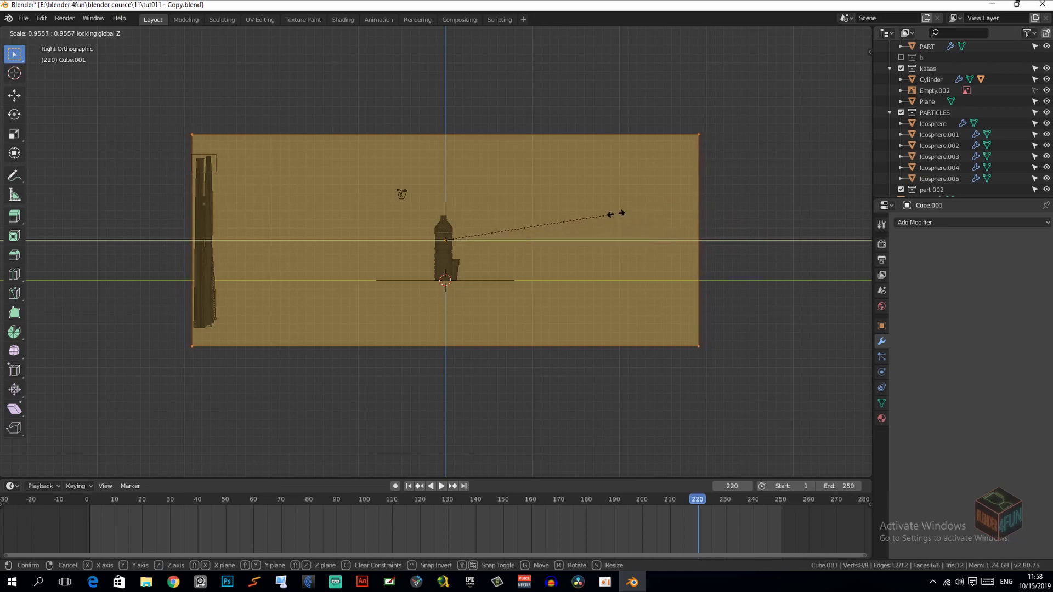
{"action": "left_click", "coordinate": [682, 205]}
{"action": "scroll", "coordinate": [356, 266], "scroll_direction": "down", "scroll_amount": 1}
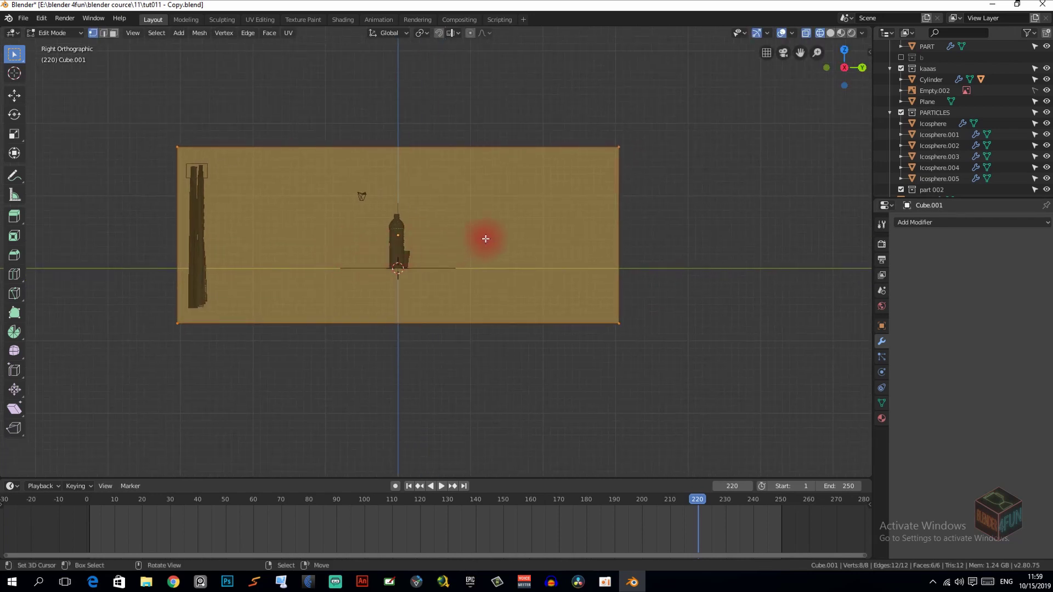
{"action": "scroll", "coordinate": [481, 236], "scroll_direction": "up", "scroll_amount": 1}
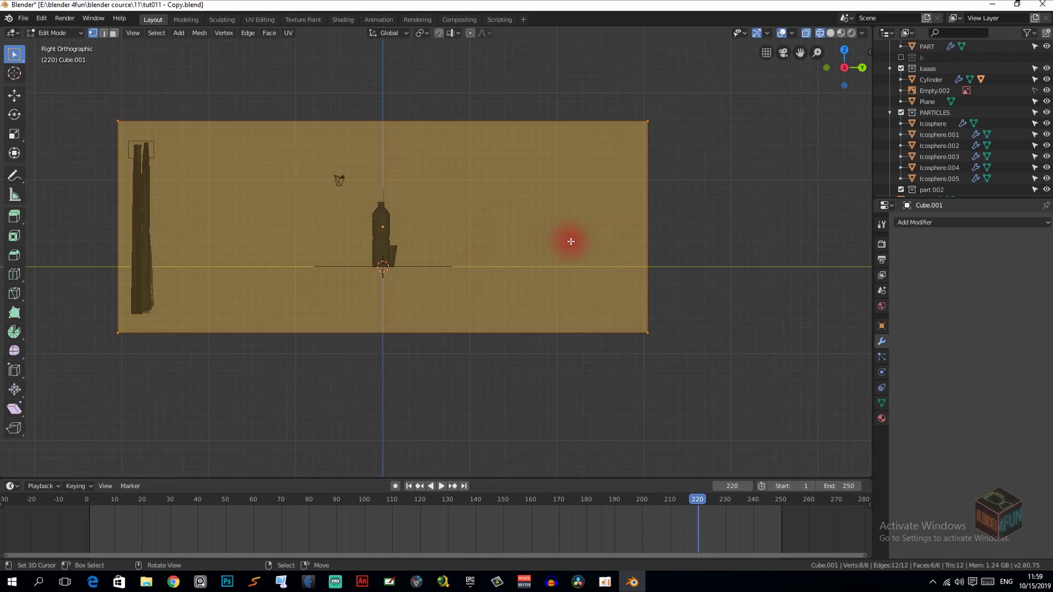
{"action": "key", "text": "s"}
{"action": "key", "text": "shift+z"}
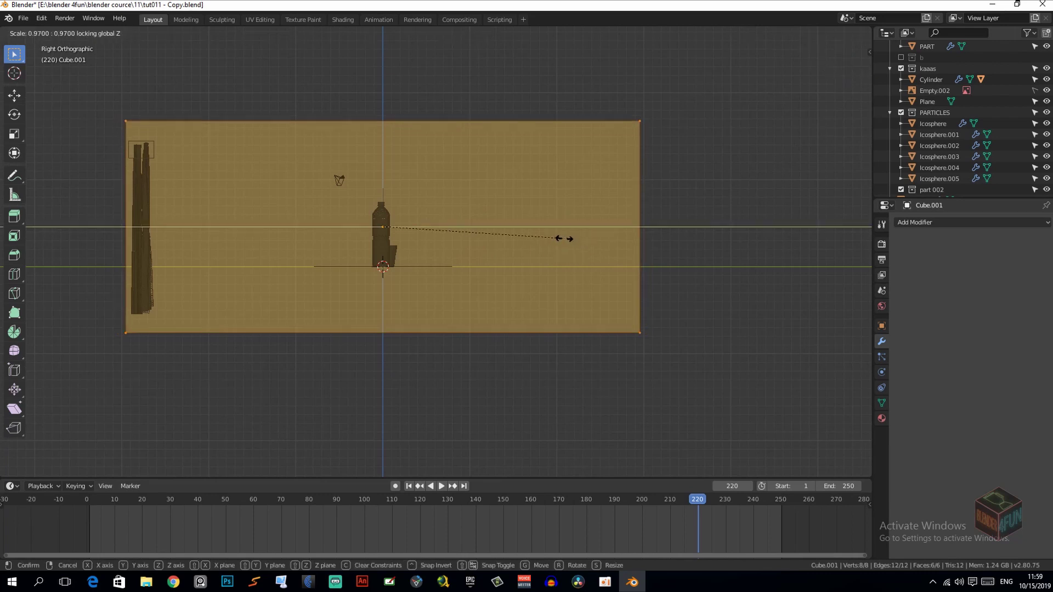
{"action": "left_click", "coordinate": [565, 239]}
{"action": "mouse_move", "coordinate": [565, 238]}
{"action": "middle_mouse_down"}
{"action": "mouse_move", "coordinate": [184, 228]}
{"action": "mouse_move", "coordinate": [230, 207]}
{"action": "mouse_move", "coordinate": [308, 223]}
{"action": "mouse_move", "coordinate": [407, 184]}
{"action": "middle_mouse_up"}
Step: Add two vertical loop cuts to the room box near the curtain
{"action": "key", "text": "ctrl+r"}
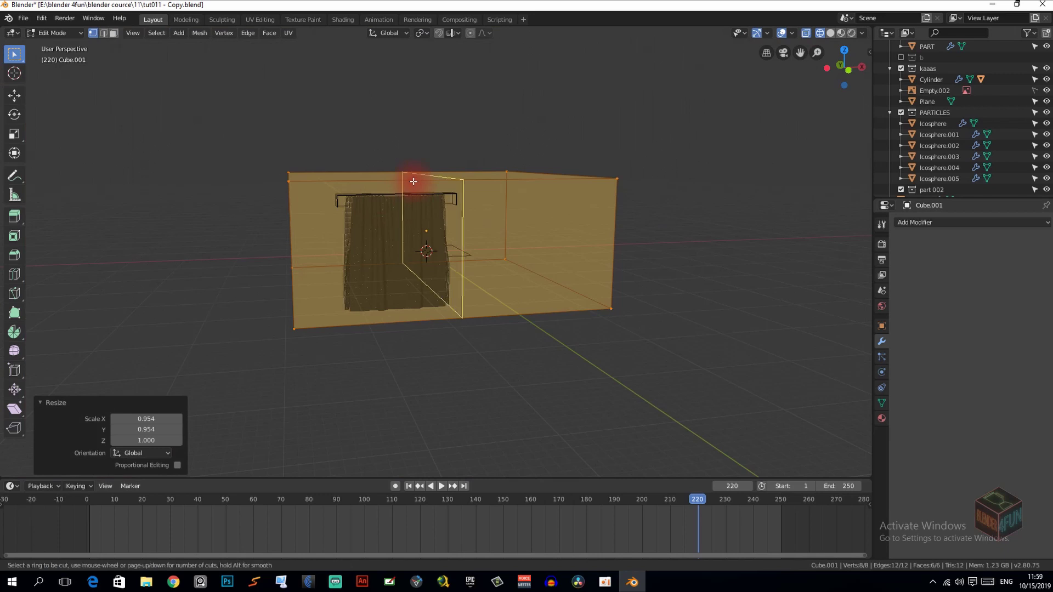
{"action": "left_click", "coordinate": [413, 182]}
{"action": "left_click", "coordinate": [393, 177]}
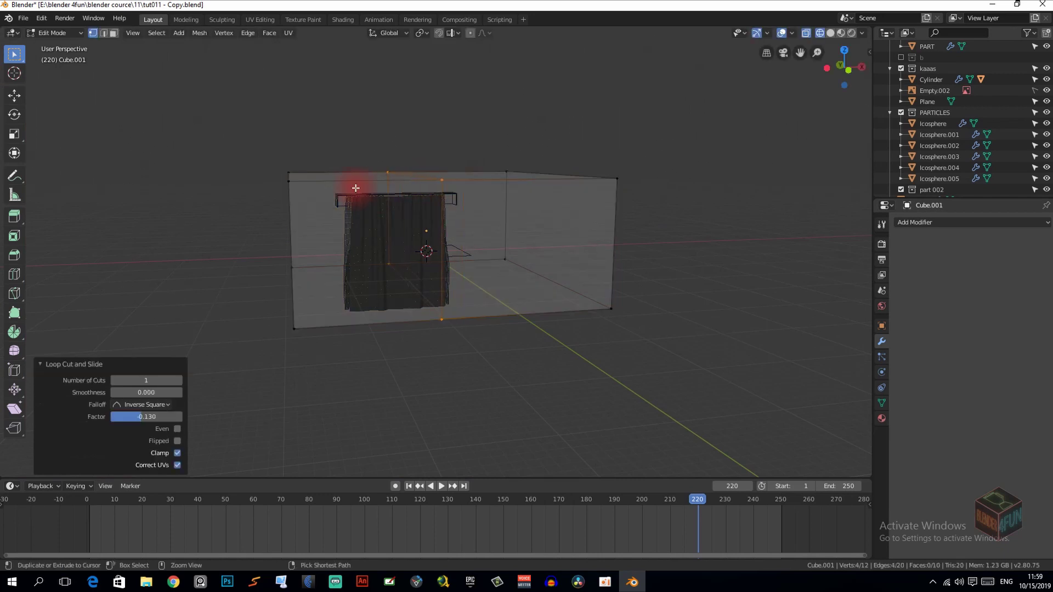
{"action": "key", "text": "ctrl+r"}
{"action": "left_click", "coordinate": [352, 185]}
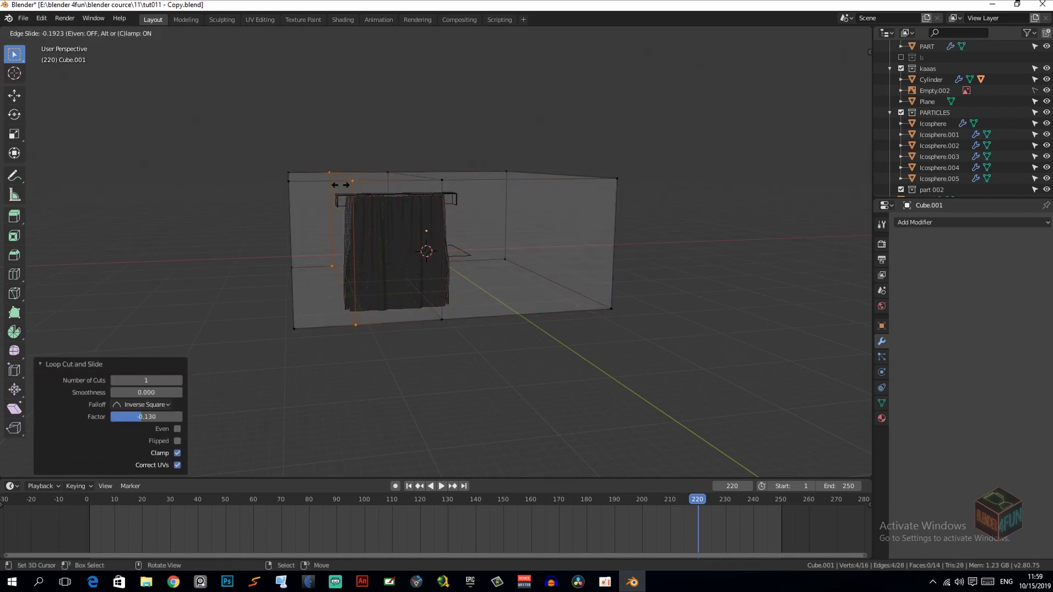
{"action": "left_click", "coordinate": [340, 185]}
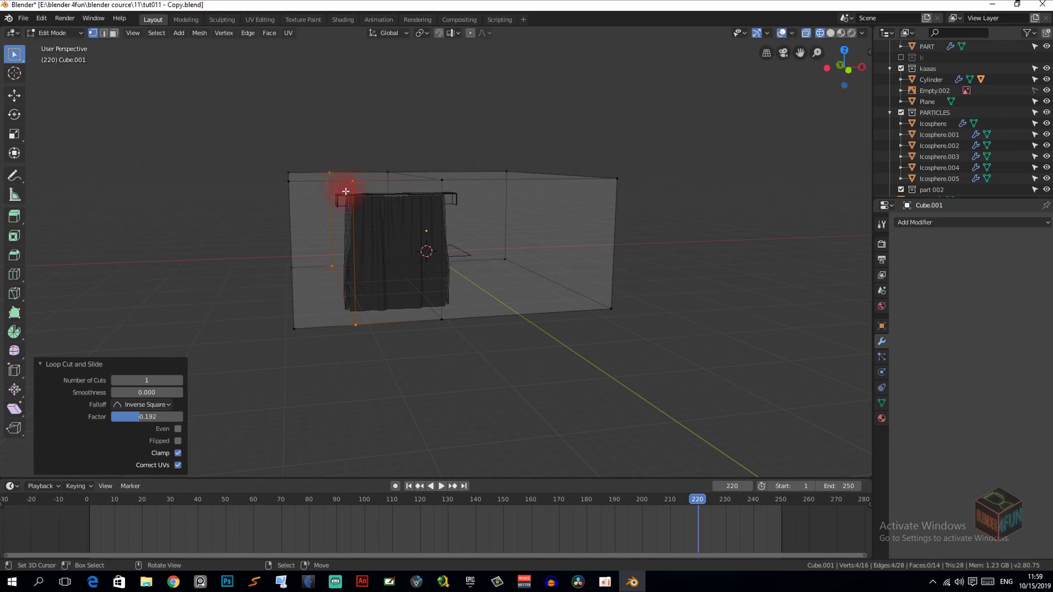
Step: In front view, slide the vertical cuts to the curtain's left and right edges
{"action": "key", "text": "KP_1"}
{"action": "scroll", "coordinate": [345, 190], "scroll_direction": "up", "scroll_amount": 4}
{"action": "mouse_move", "coordinate": [346, 191]}
{"action": "middle_mouse_down", "text": "shift"}
{"action": "mouse_move", "coordinate": [377, 221]}
{"action": "mouse_move", "coordinate": [400, 224]}
{"action": "middle_mouse_up", "text": "shift"}
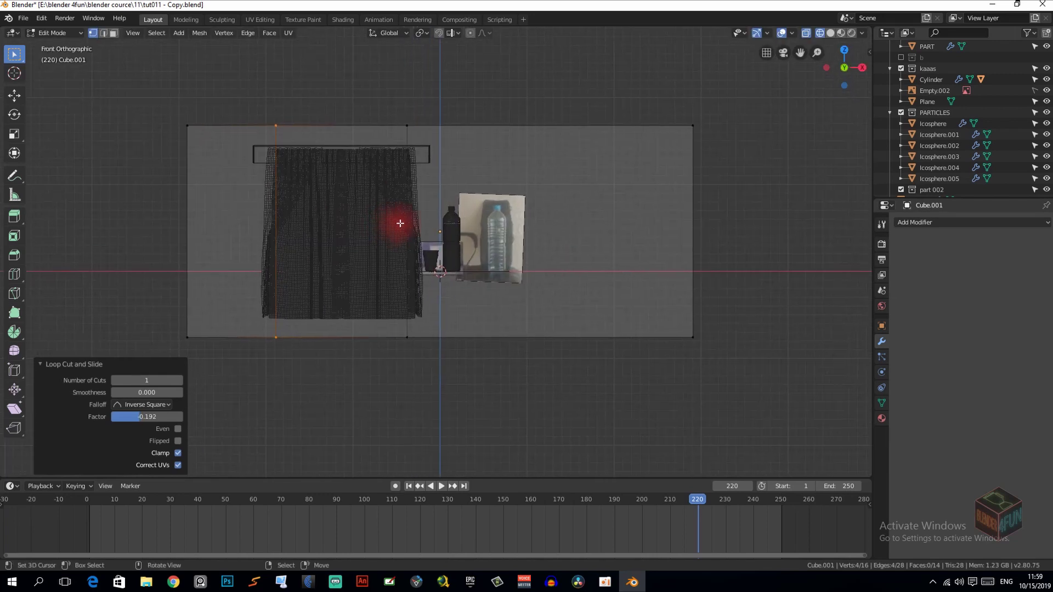
{"action": "key", "text": "ctrl+r"}
{"action": "left_click", "coordinate": [400, 223]}
{"action": "left_click", "coordinate": [393, 219]}
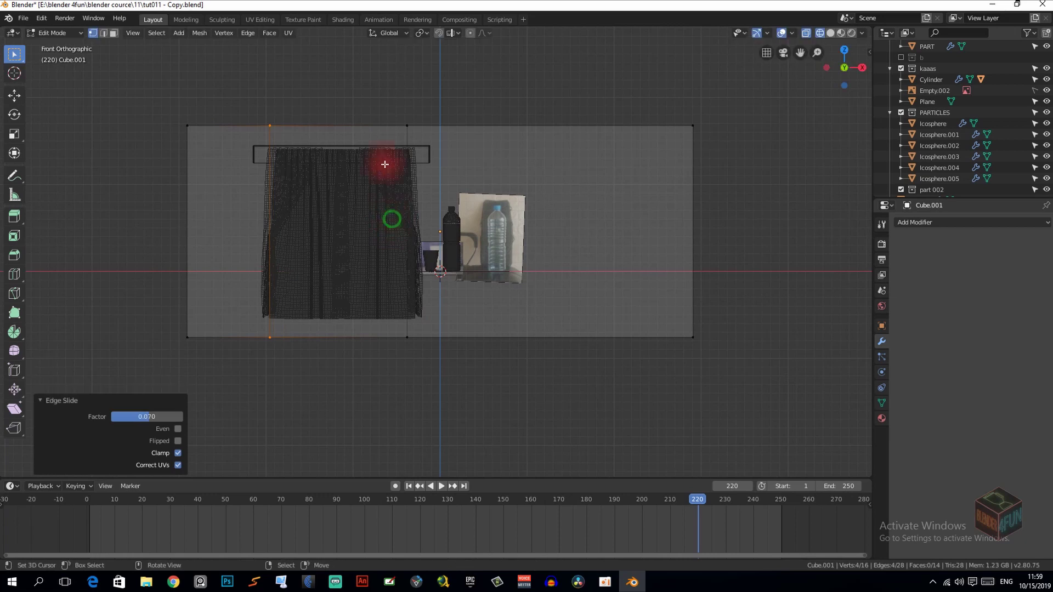
{"action": "left_click", "coordinate": [406, 135]}
{"action": "key", "text": "g"}
{"action": "key", "text": "g"}
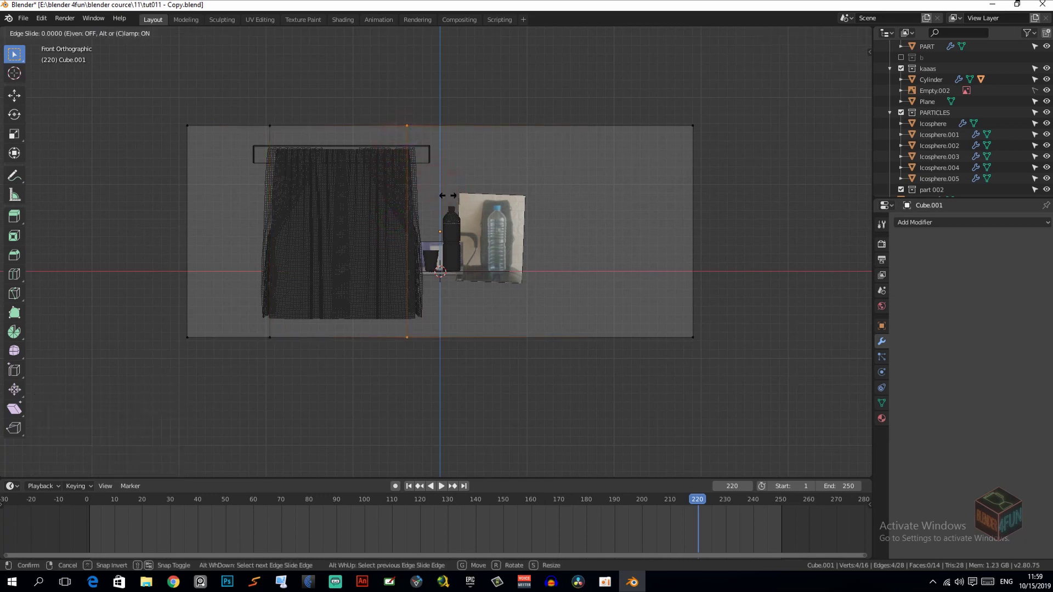
{"action": "left_click", "coordinate": [451, 197]}
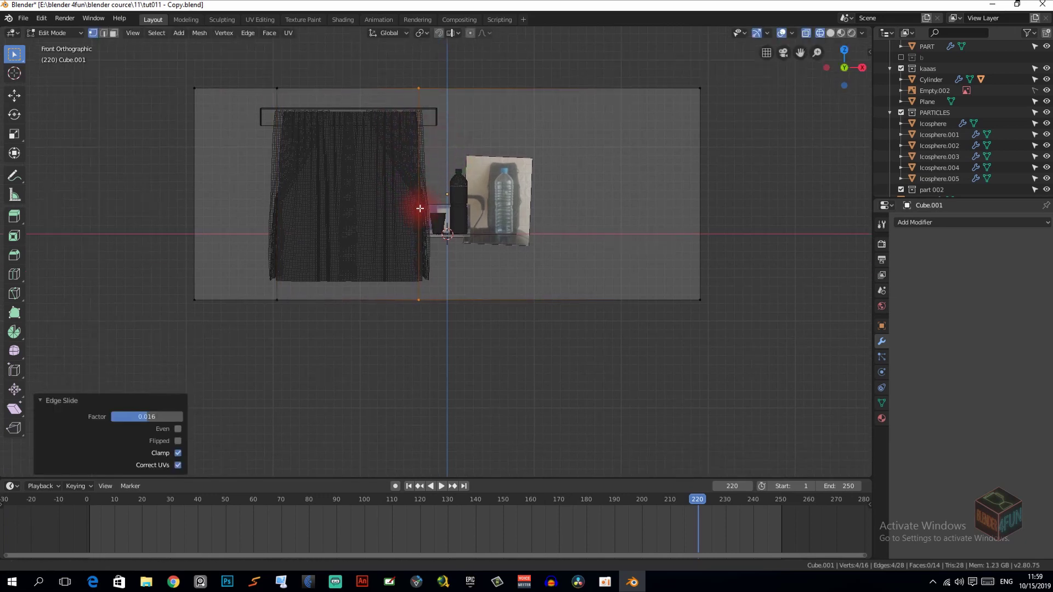
{"action": "middle_click_drag", "start_coordinate": [412, 238], "coordinate": [418, 207], "text": "shift"}
Step: Add horizontal loop cuts near the curtain's bottom and top, then box-select the wall faces
{"action": "key", "text": "ctrl+r"}
{"action": "left_click", "coordinate": [414, 268]}
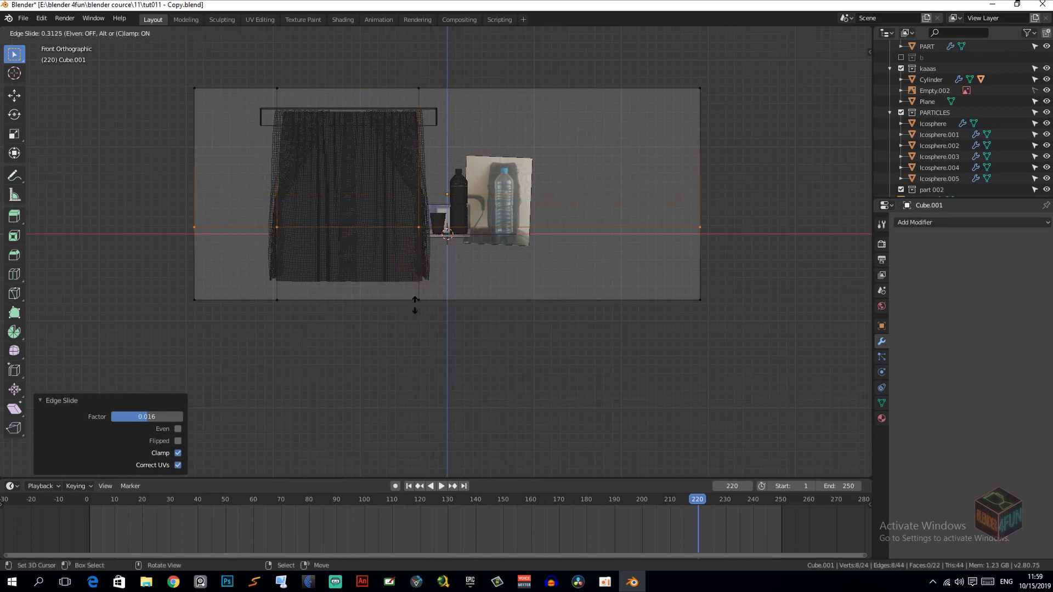
{"action": "left_click", "coordinate": [421, 336]}
{"action": "key", "text": "ctrl+r"}
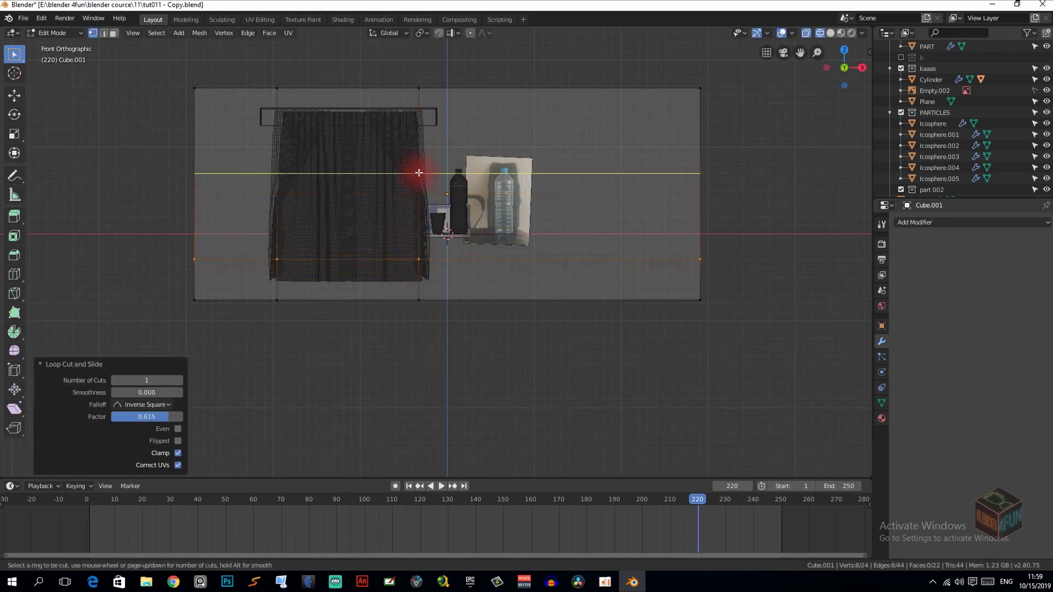
{"action": "left_click", "coordinate": [419, 172]}
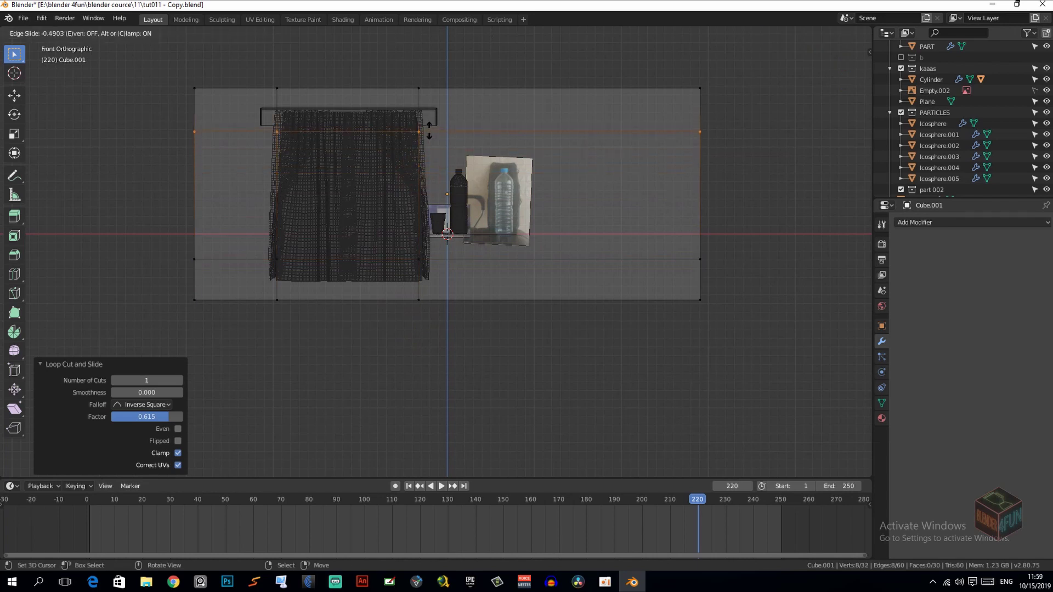
{"action": "left_click", "coordinate": [429, 132]}
{"action": "scroll", "coordinate": [414, 160], "scroll_direction": "up", "scroll_amount": 2}
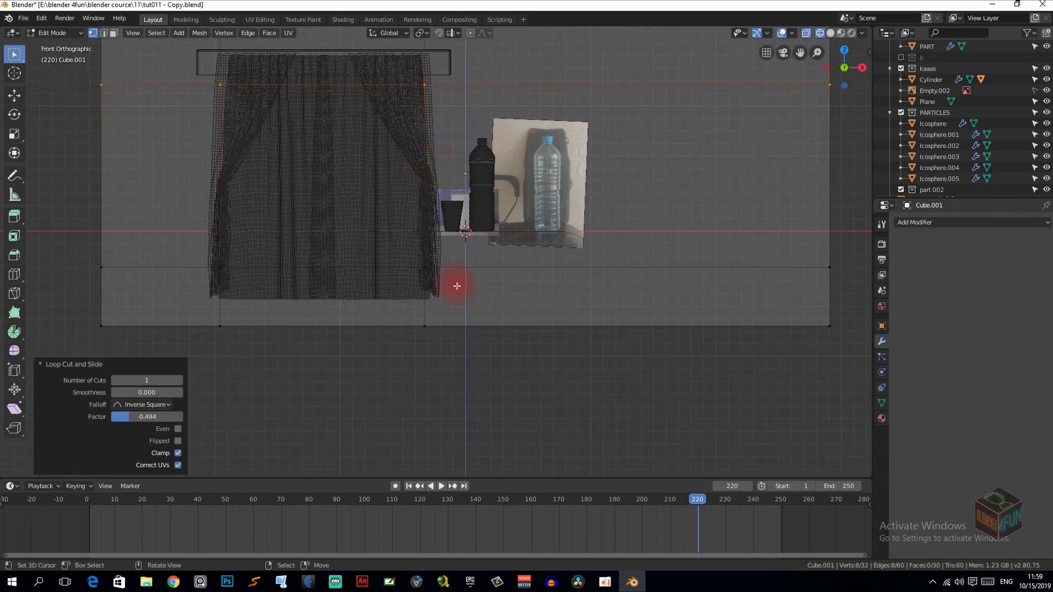
{"action": "scroll", "coordinate": [400, 248], "scroll_direction": "down", "scroll_amount": 1}
{"action": "left_click_drag", "start_coordinate": [295, 152], "coordinate": [484, 306]}
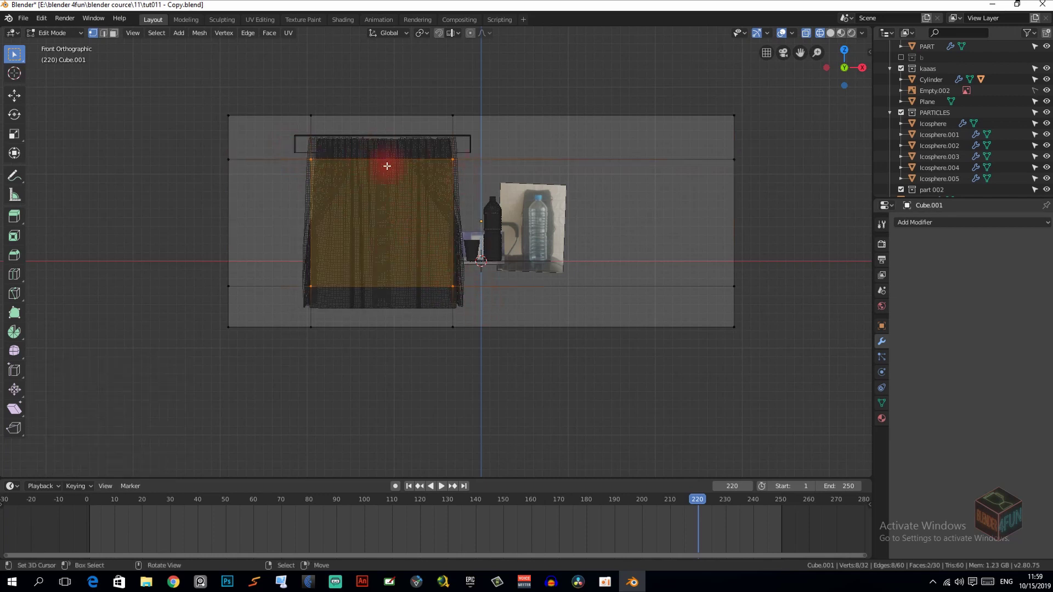
Step: Clear the selection and, in front view, box-select the wall face behind the curtain
{"action": "mouse_move", "coordinate": [308, 169]}
{"action": "middle_mouse_down"}
{"action": "mouse_move", "coordinate": [296, 192]}
{"action": "mouse_move", "coordinate": [315, 190]}
{"action": "middle_mouse_up"}
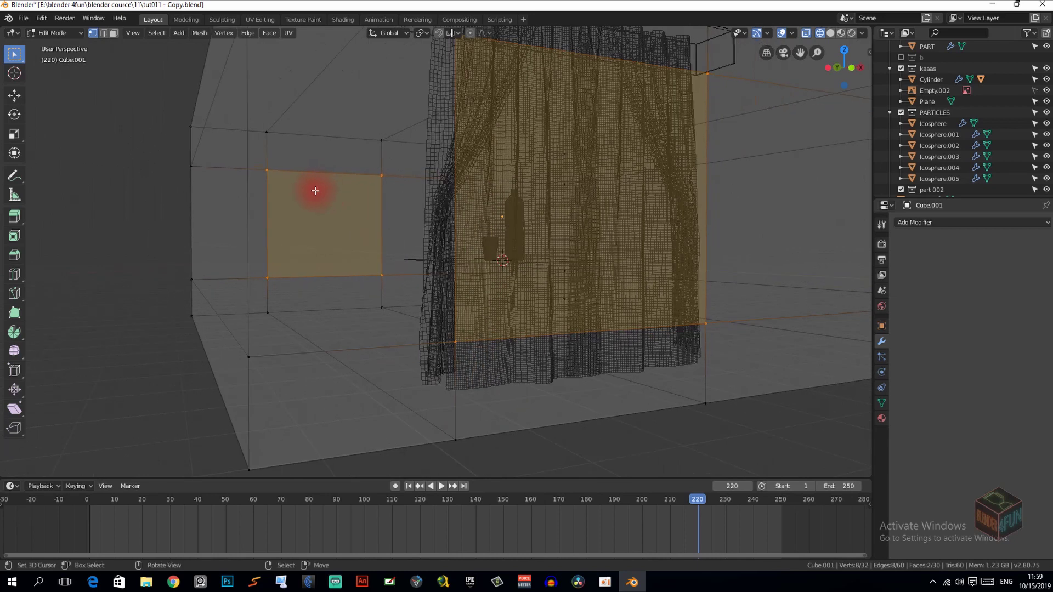
{"action": "key", "text": "alt+a"}
{"action": "key", "text": "KP_1"}
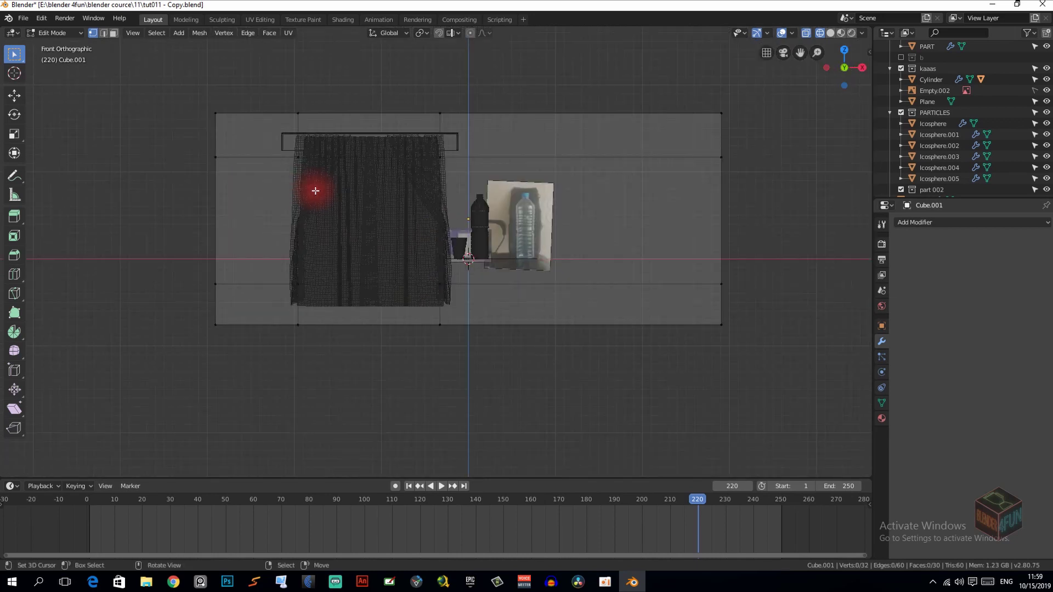
{"action": "left_click", "coordinate": [808, 35]}
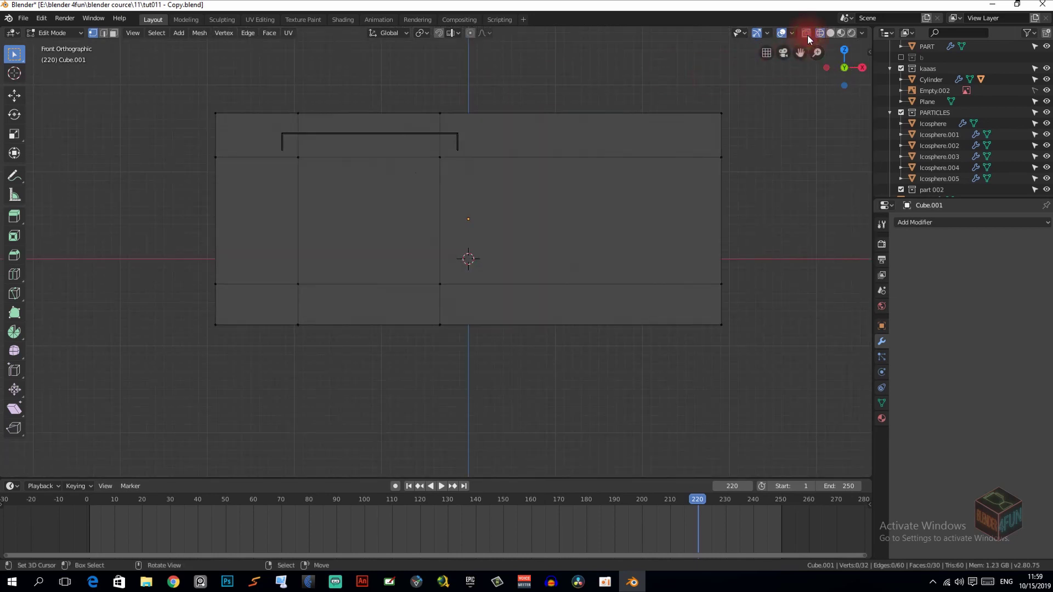
{"action": "left_click_drag", "start_coordinate": [290, 136], "coordinate": [483, 299]}
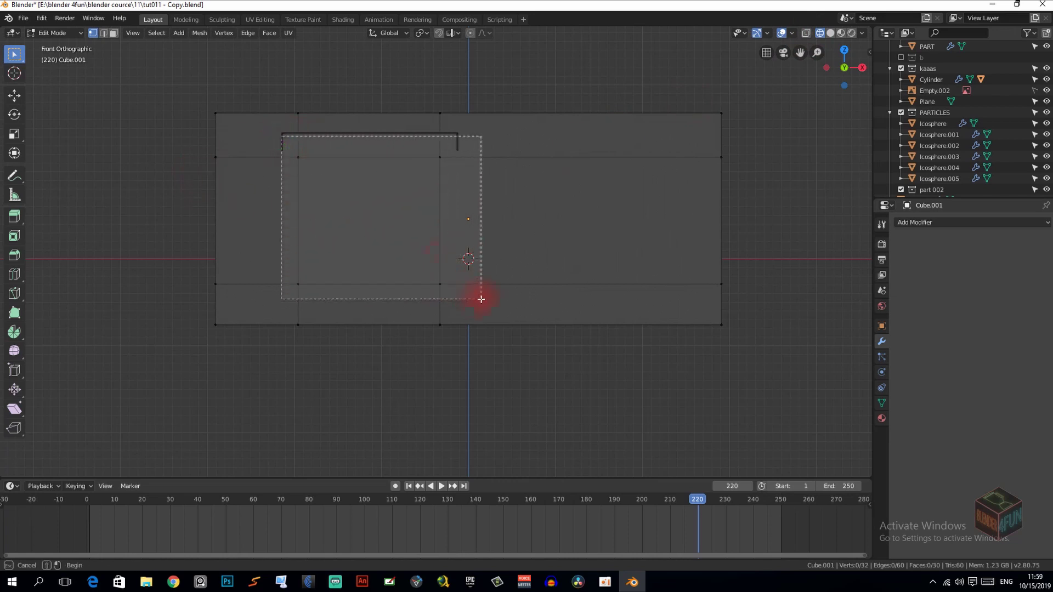
{"action": "middle_click_drag", "start_coordinate": [477, 296], "coordinate": [390, 286]}
{"action": "left_click", "coordinate": [807, 34]}
{"action": "scroll", "coordinate": [330, 274], "scroll_direction": "up", "scroll_amount": 3}
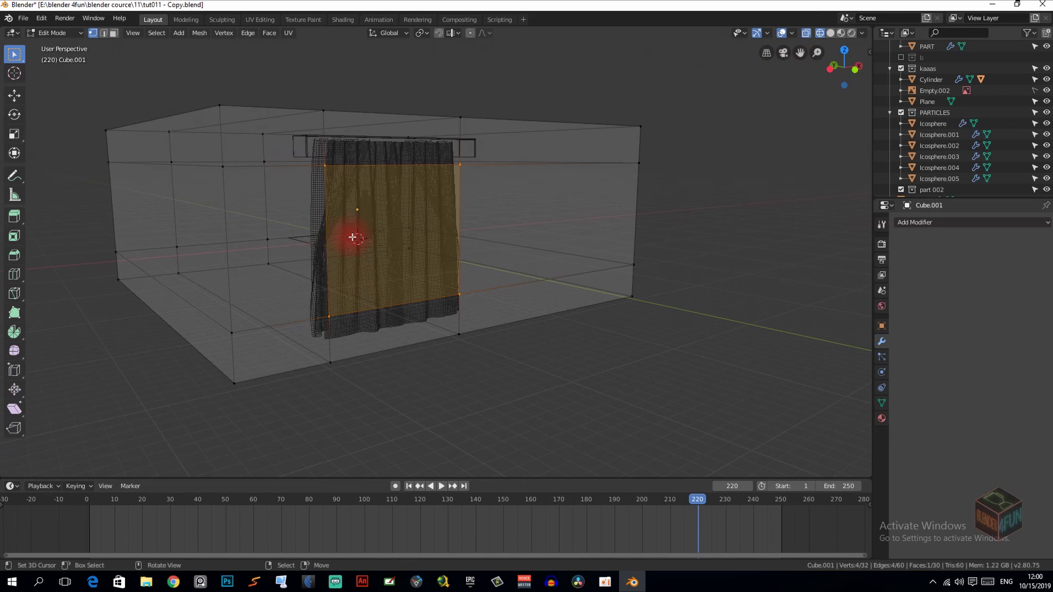
Step: Delete the selected face to open the window, then select the opening's edges
{"action": "key", "text": "x"}
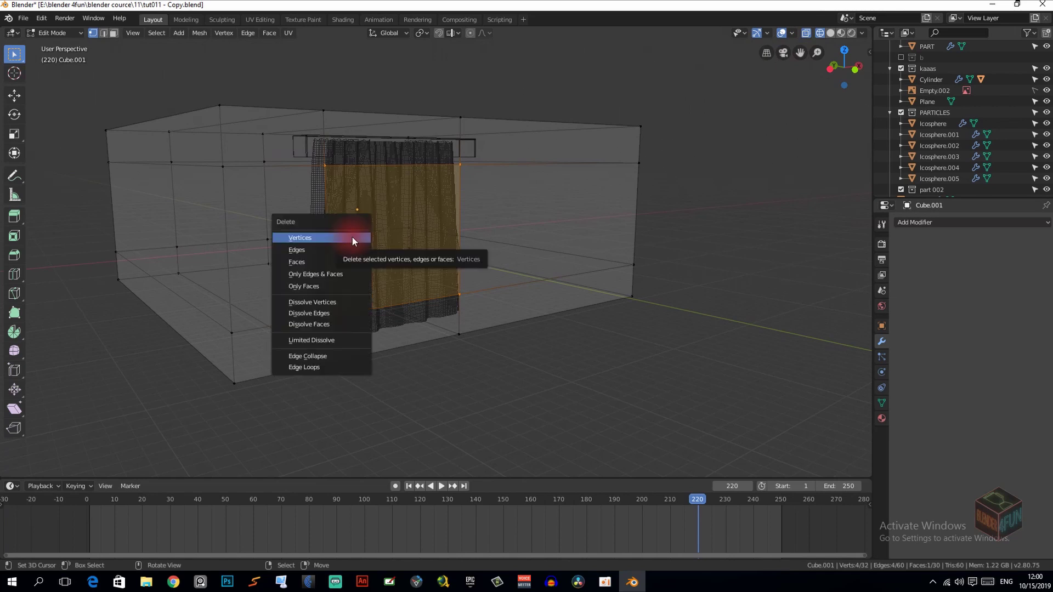
{"action": "left_click", "coordinate": [344, 261]}
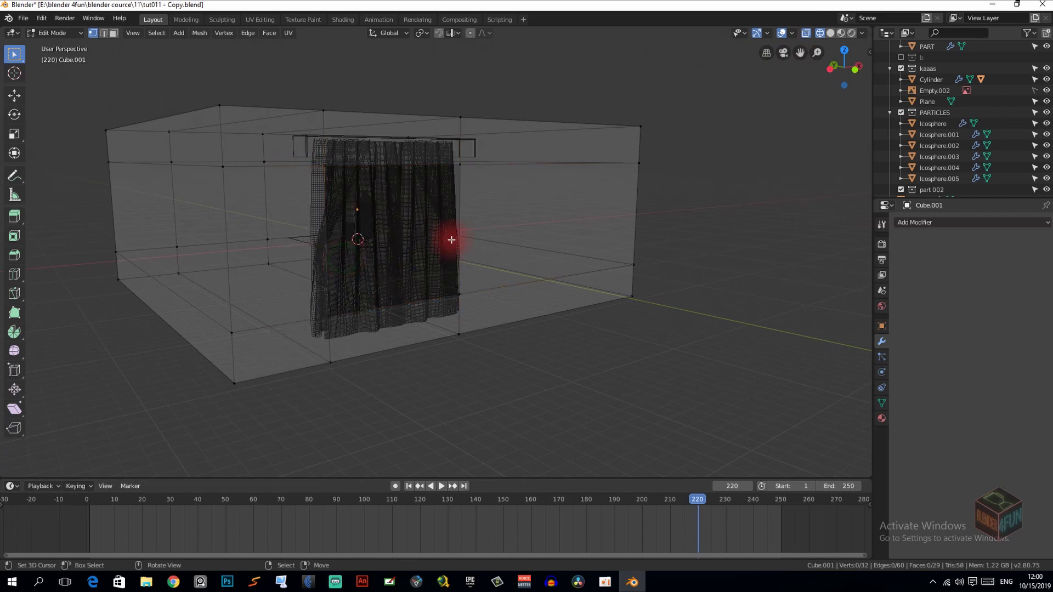
{"action": "middle_click_drag", "start_coordinate": [454, 236], "coordinate": [440, 246]}
{"action": "left_click", "coordinate": [409, 179], "text": "alt"}
{"action": "mouse_move", "coordinate": [409, 179]}
{"action": "middle_mouse_down"}
{"action": "mouse_move", "coordinate": [409, 237]}
{"action": "mouse_move", "coordinate": [483, 231]}
{"action": "mouse_move", "coordinate": [447, 259]}
{"action": "mouse_move", "coordinate": [460, 262]}
{"action": "middle_mouse_up"}
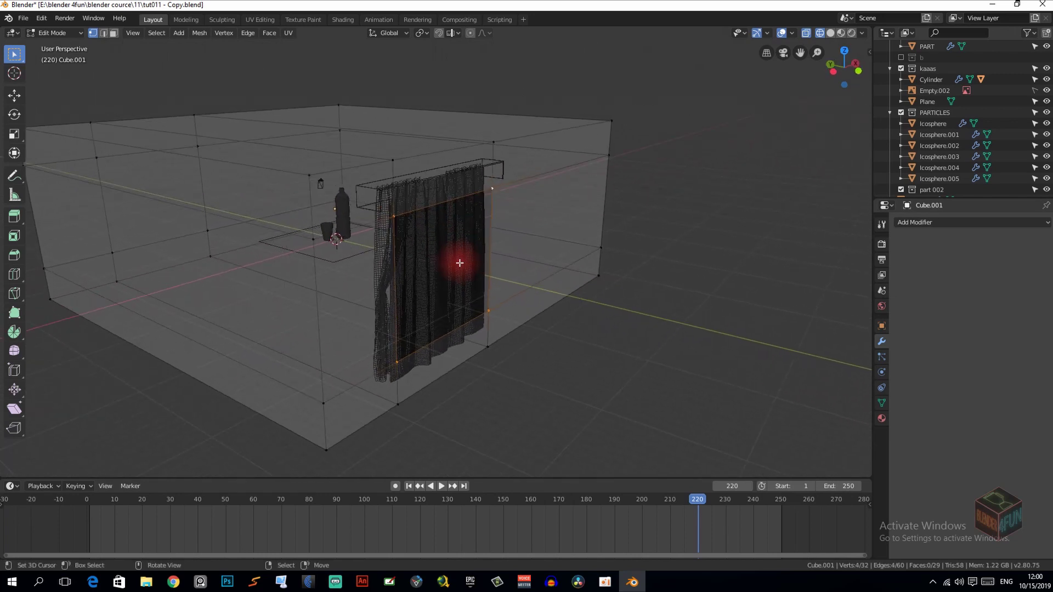
Step: Extrude the window opening's edges 1.29 m along Y into a recess and return to Object Mode
{"action": "key", "text": "e"}
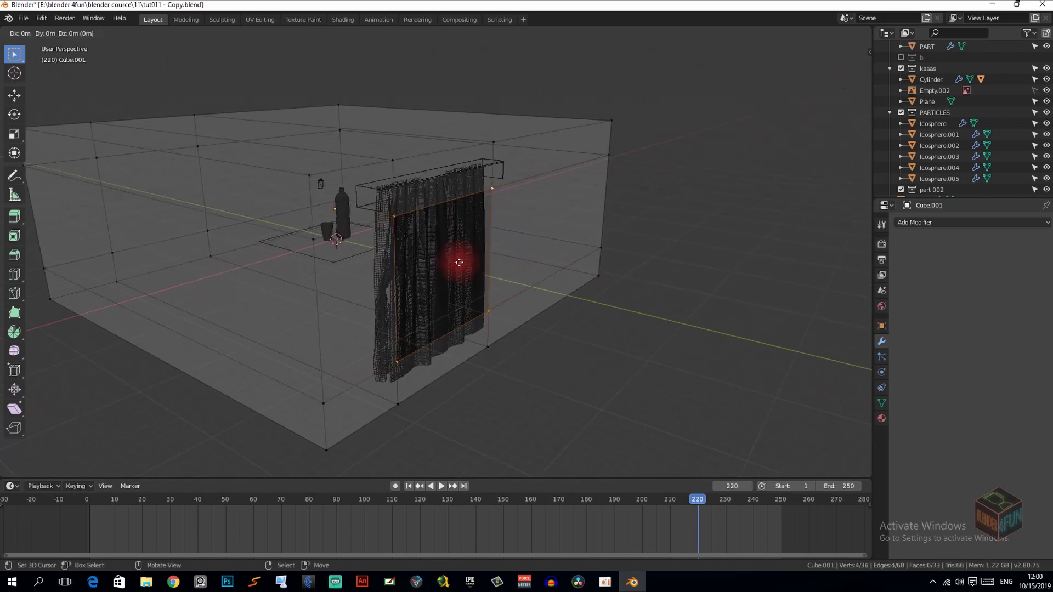
{"action": "key", "text": "y"}
{"action": "left_click", "coordinate": [468, 269]}
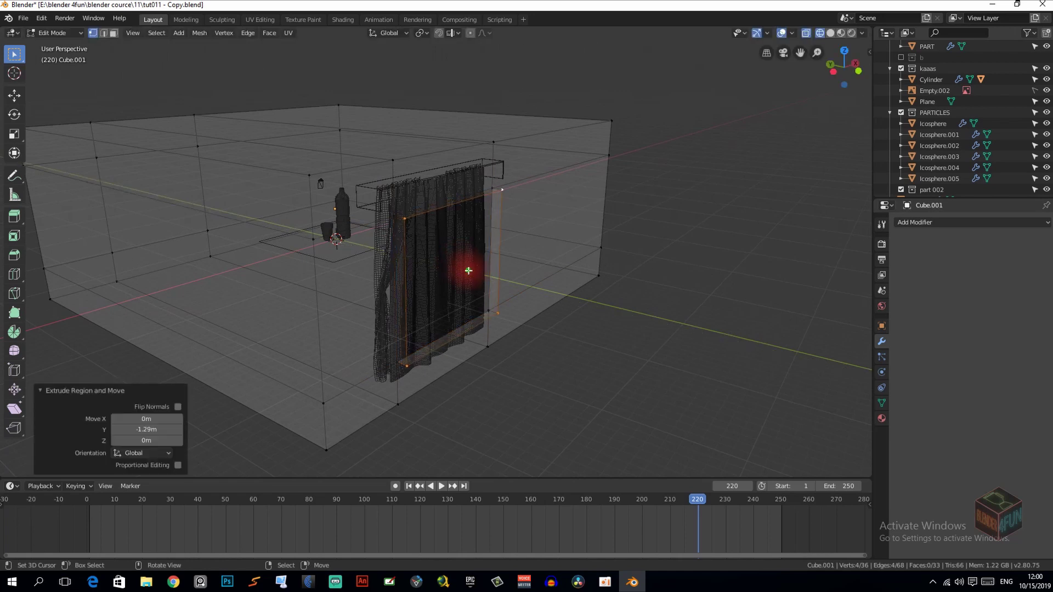
{"action": "mouse_move", "coordinate": [468, 270]}
{"action": "middle_mouse_down"}
{"action": "mouse_move", "coordinate": [485, 302]}
{"action": "mouse_move", "coordinate": [540, 266]}
{"action": "mouse_move", "coordinate": [424, 275]}
{"action": "mouse_move", "coordinate": [512, 272]}
{"action": "mouse_move", "coordinate": [468, 266]}
{"action": "mouse_move", "coordinate": [532, 258]}
{"action": "mouse_move", "coordinate": [437, 265]}
{"action": "mouse_move", "coordinate": [511, 246]}
{"action": "middle_mouse_up"}
{"action": "scroll", "coordinate": [546, 266], "scroll_direction": "up", "scroll_amount": 2}
{"action": "scroll", "coordinate": [424, 275], "scroll_direction": "up", "scroll_amount": 2}
{"action": "key", "text": "Tab"}
{"action": "scroll", "coordinate": [425, 275], "scroll_direction": "down", "scroll_amount": 3}
{"action": "scroll", "coordinate": [423, 274], "scroll_direction": "down", "scroll_amount": 2}
{"action": "scroll", "coordinate": [485, 273], "scroll_direction": "up", "scroll_amount": 5}
{"action": "scroll", "coordinate": [512, 272], "scroll_direction": "down", "scroll_amount": 2}
{"action": "scroll", "coordinate": [532, 259], "scroll_direction": "down", "scroll_amount": 2}
{"action": "scroll", "coordinate": [511, 249], "scroll_direction": "down", "scroll_amount": 4}
Step: From the front view, select the bottle, the glass and the tabletop plane together
{"action": "key", "text": "KP_1"}
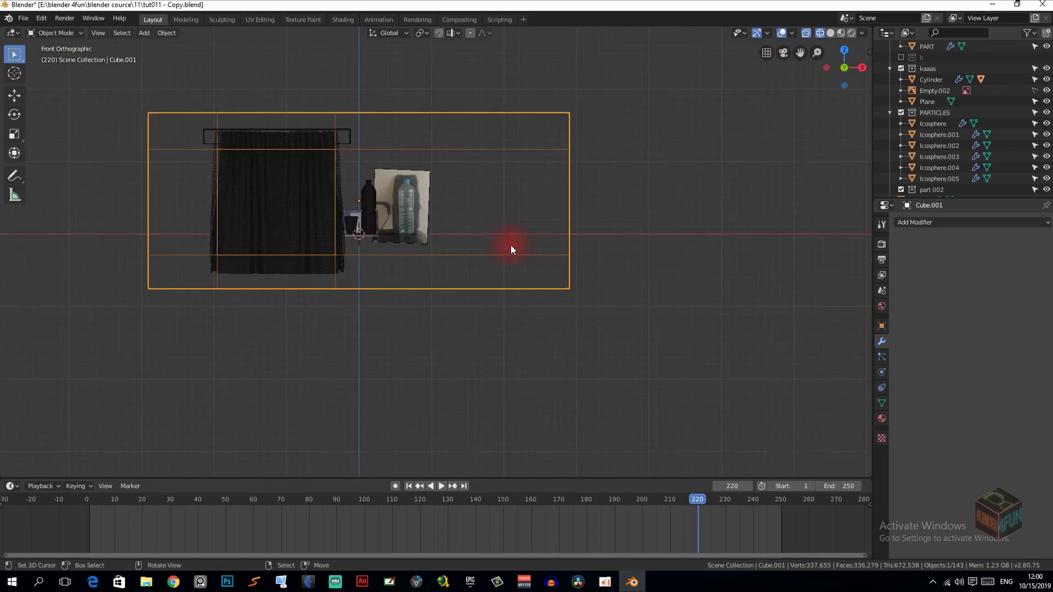
{"action": "scroll", "coordinate": [378, 268], "scroll_direction": "up", "scroll_amount": 3}
{"action": "scroll", "coordinate": [459, 295], "scroll_direction": "down", "scroll_amount": 1}
{"action": "scroll", "coordinate": [442, 283], "scroll_direction": "down", "scroll_amount": 5}
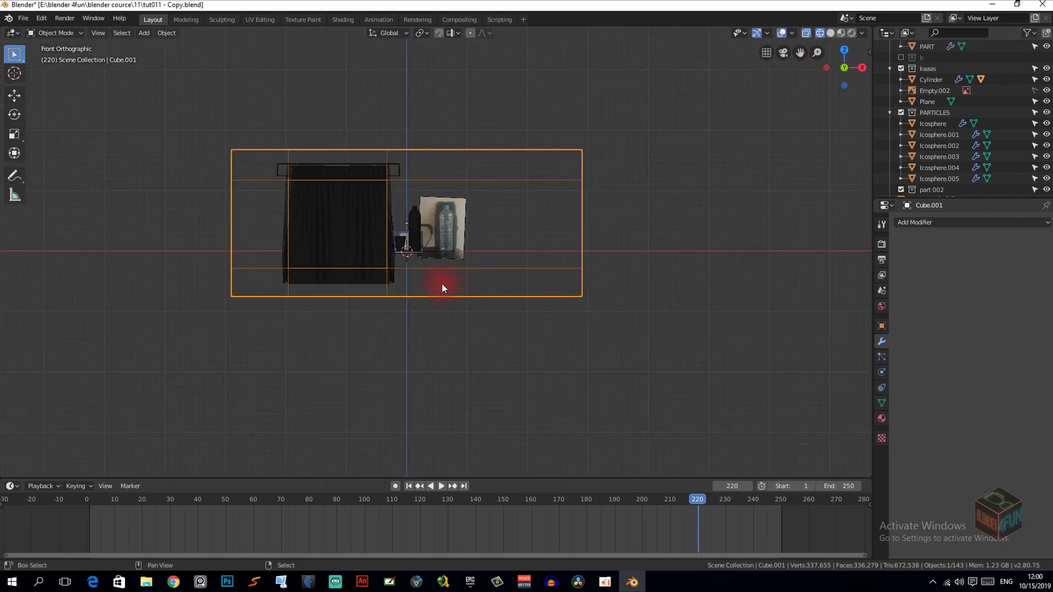
{"action": "scroll", "coordinate": [452, 296], "scroll_direction": "up", "scroll_amount": 2}
{"action": "left_click", "coordinate": [449, 245]}
{"action": "scroll", "coordinate": [449, 250], "scroll_direction": "up", "scroll_amount": 3}
{"action": "scroll", "coordinate": [452, 246], "scroll_direction": "up", "scroll_amount": 1}
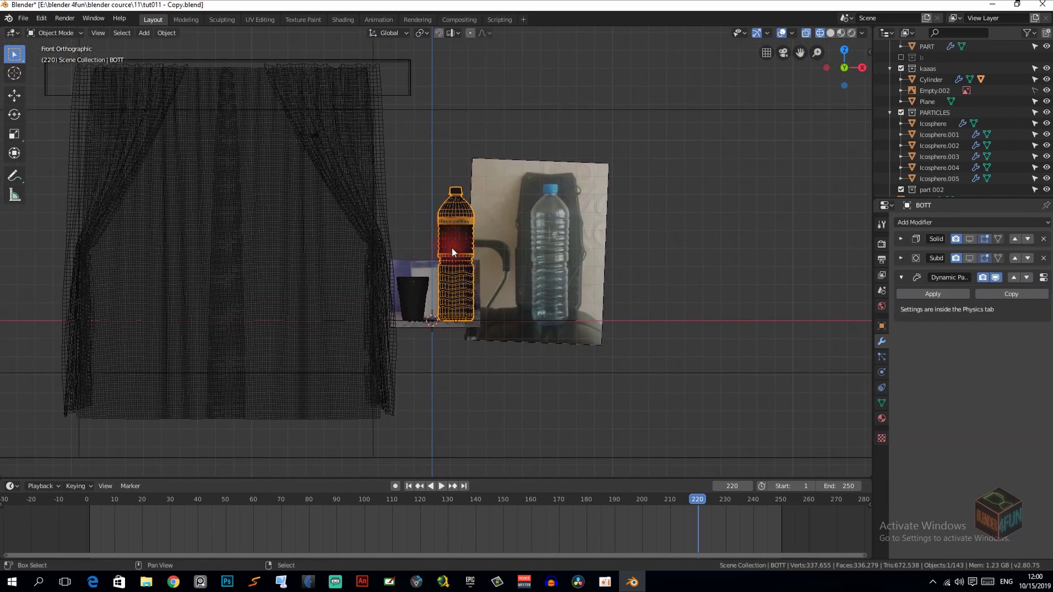
{"action": "left_click", "coordinate": [423, 281], "text": "shift"}
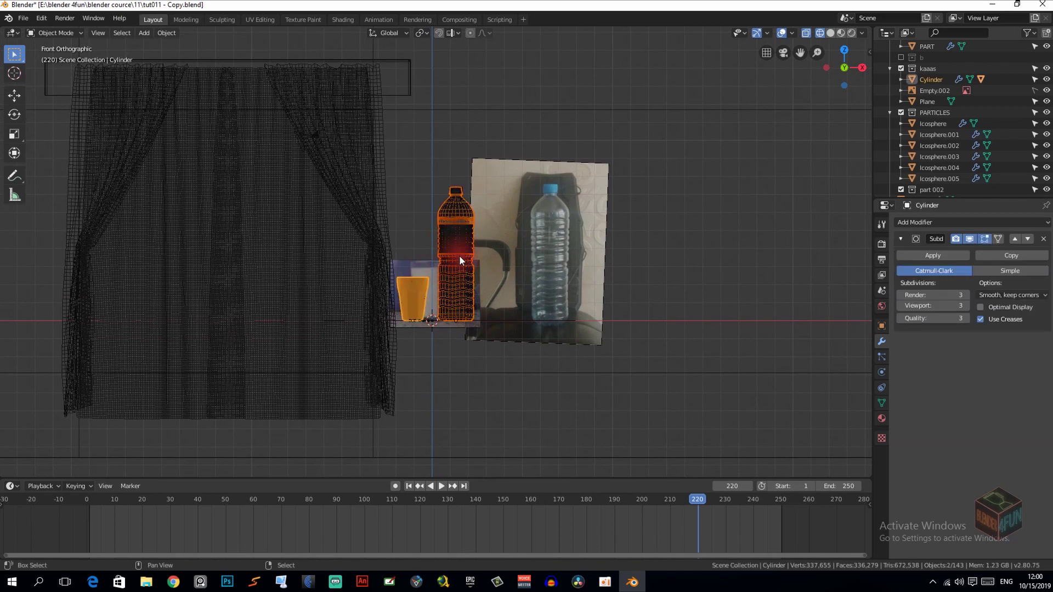
{"action": "scroll", "coordinate": [460, 258], "scroll_direction": "up", "scroll_amount": 1}
{"action": "scroll", "coordinate": [447, 236], "scroll_direction": "up", "scroll_amount": 1}
{"action": "left_click", "coordinate": [406, 296], "text": "shift"}
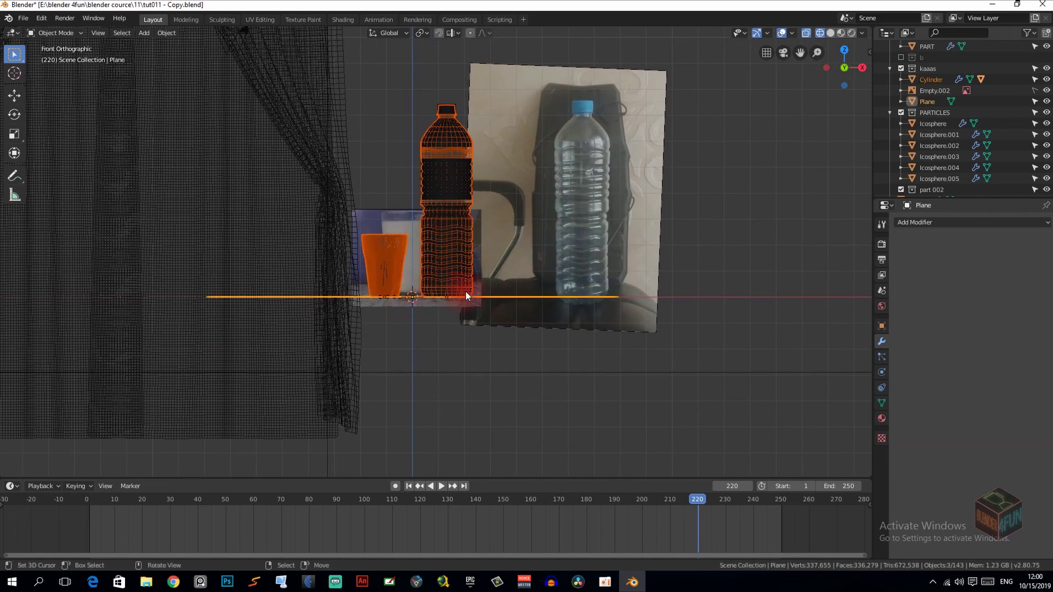
{"action": "scroll", "coordinate": [499, 280], "scroll_direction": "down", "scroll_amount": 1}
{"action": "scroll", "coordinate": [504, 274], "scroll_direction": "up", "scroll_amount": 1}
{"action": "scroll", "coordinate": [510, 277], "scroll_direction": "down", "scroll_amount": 3}
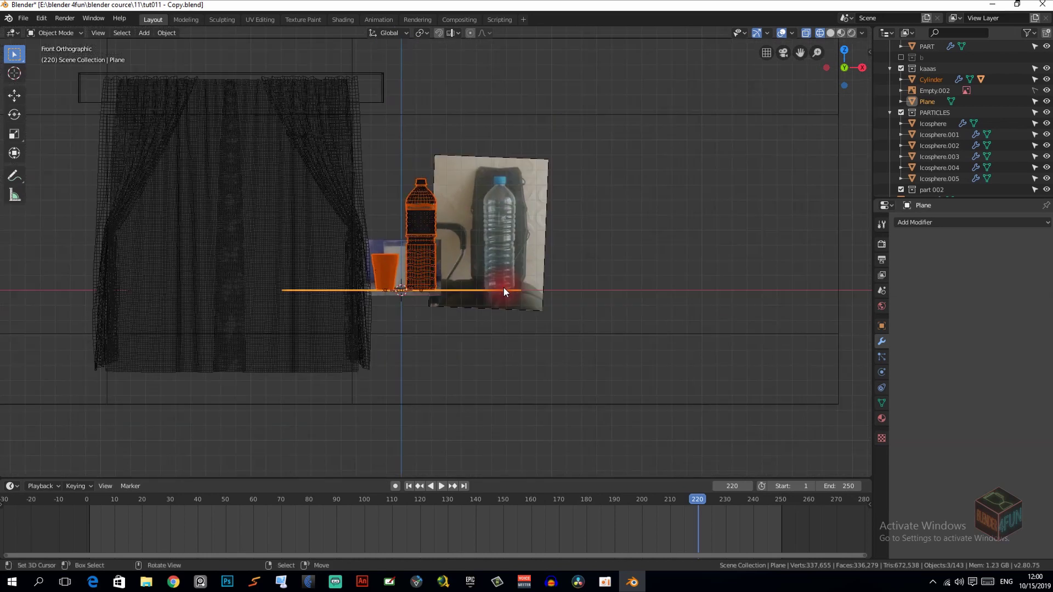
{"action": "scroll", "coordinate": [503, 290], "scroll_direction": "down", "scroll_amount": 3}
{"action": "scroll", "coordinate": [499, 294], "scroll_direction": "up", "scroll_amount": 1}
Step: Scale the three selected objects uniformly to 0.881, then deselect everything
{"action": "key", "text": "s"}
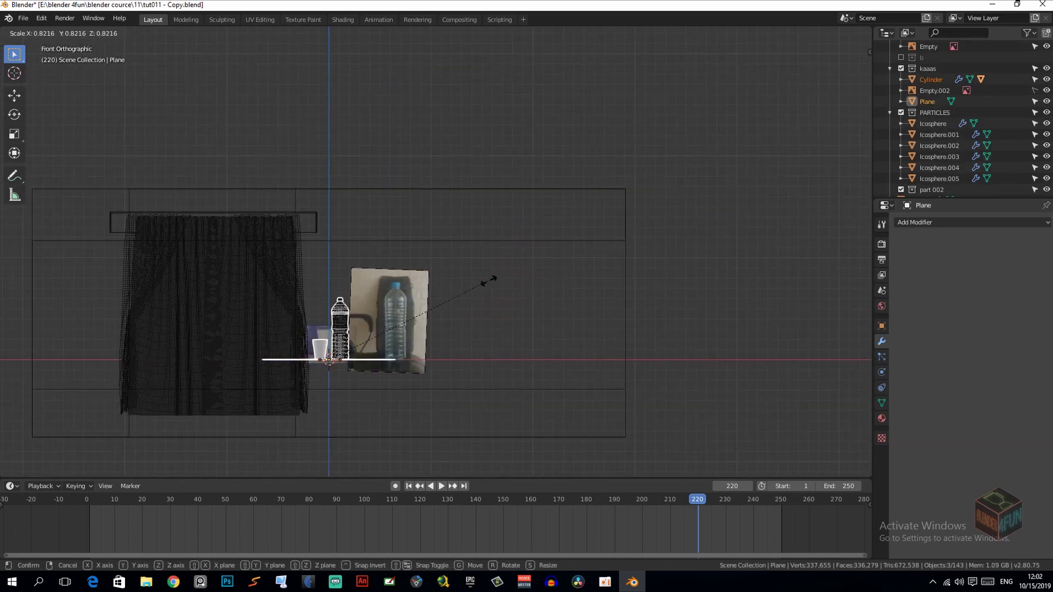
{"action": "left_click", "coordinate": [487, 255]}
{"action": "scroll", "coordinate": [485, 232], "scroll_direction": "up", "scroll_amount": 1}
{"action": "middle_click_drag", "start_coordinate": [485, 232], "coordinate": [498, 234], "text": "shift"}
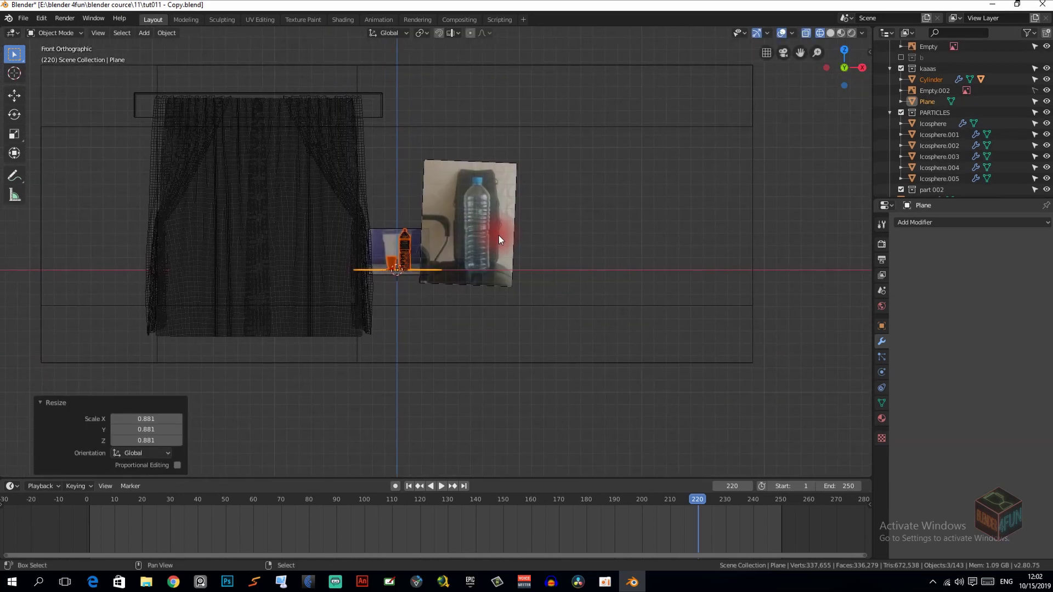
{"action": "mouse_move", "coordinate": [451, 276]}
{"action": "middle_mouse_down"}
{"action": "mouse_move", "coordinate": [518, 234]}
{"action": "mouse_move", "coordinate": [483, 254]}
{"action": "middle_mouse_up"}
{"action": "key", "text": "alt+a"}
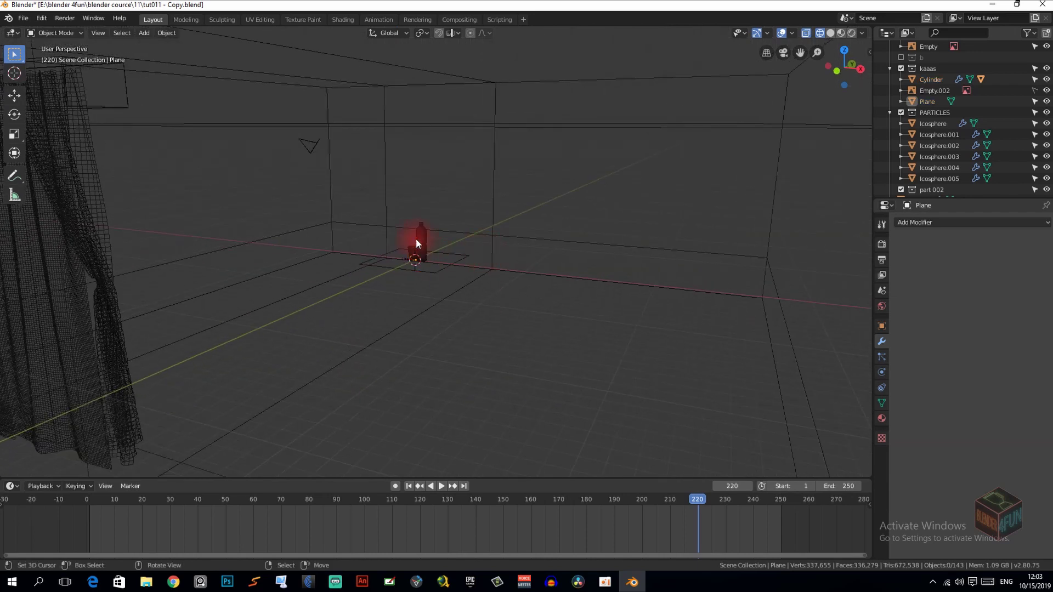
Step: Look through the scene camera and pan the camera view down and left
{"action": "key", "text": "KP_0"}
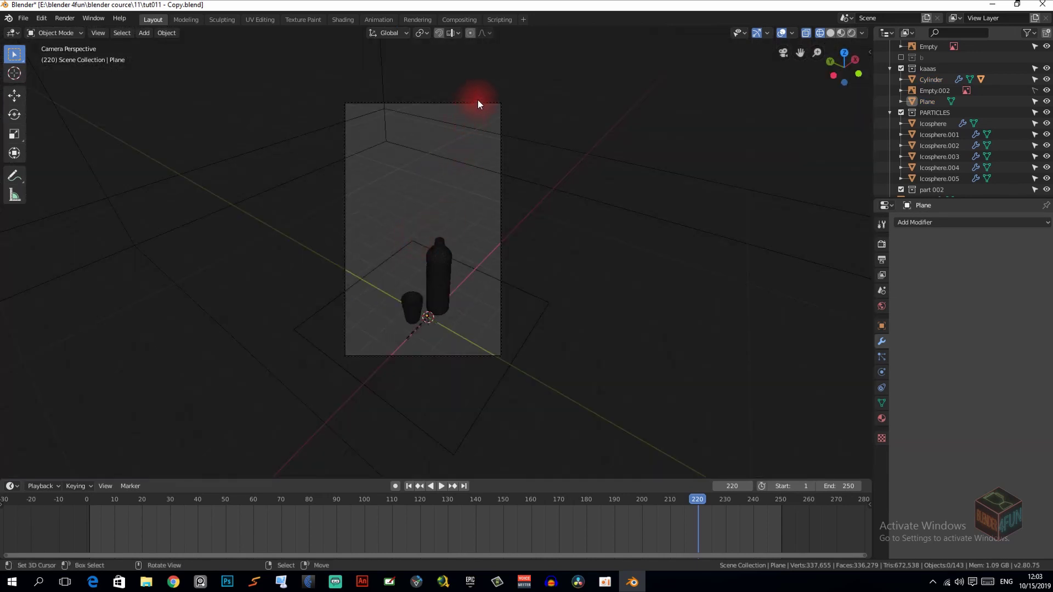
{"action": "scroll", "coordinate": [492, 112], "scroll_direction": "down", "scroll_amount": 2, "text": "shift"}
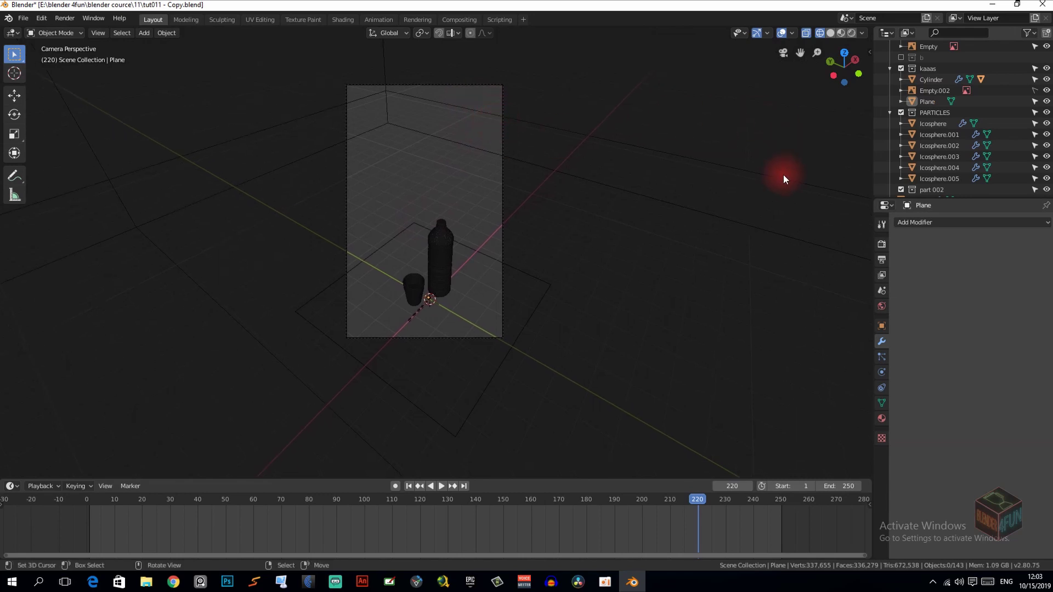
{"action": "key", "text": "n"}
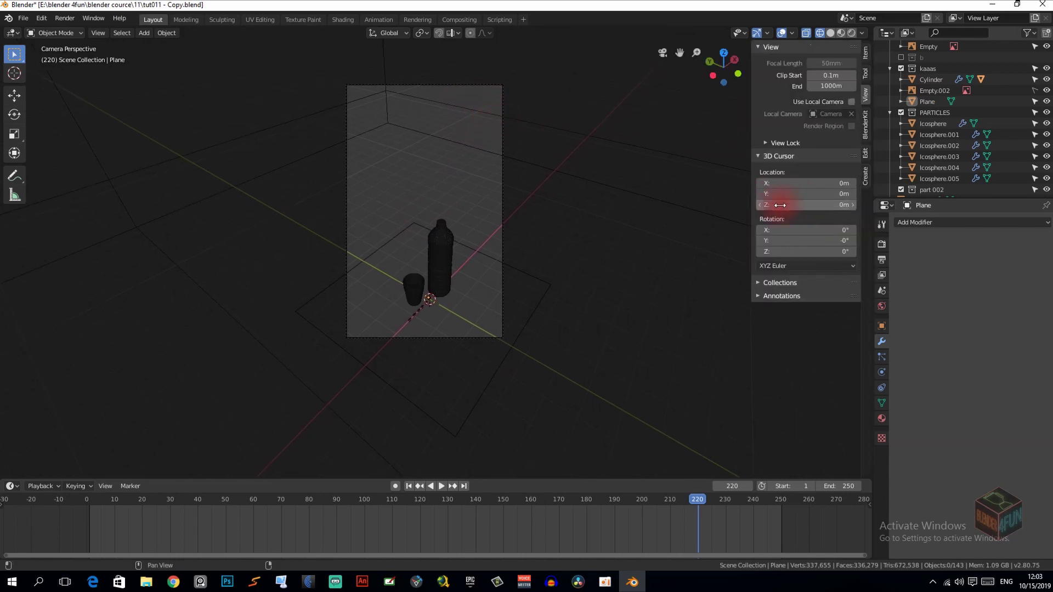
{"action": "key", "text": "n"}
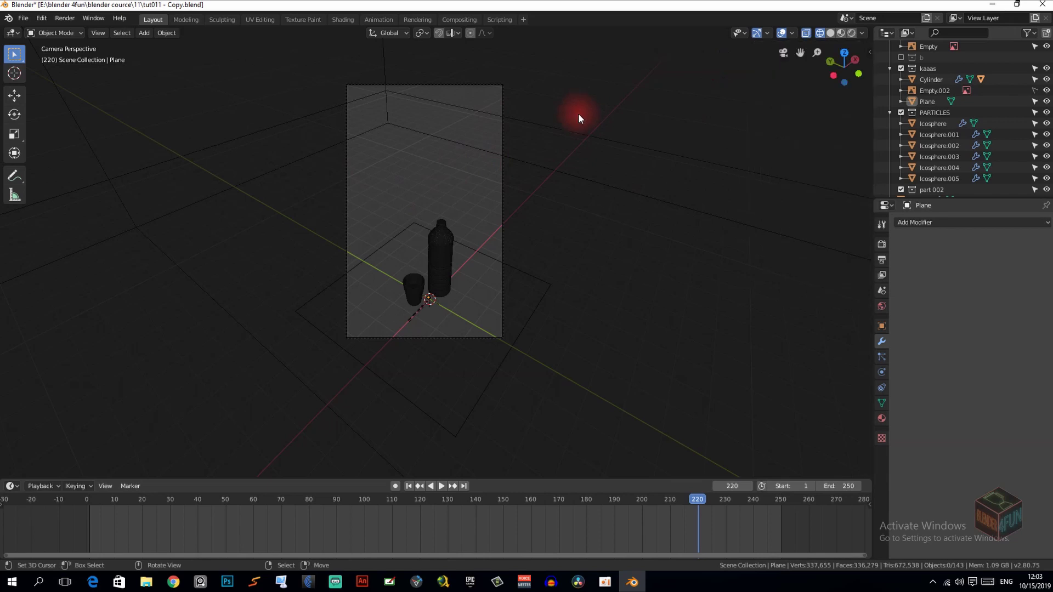
{"action": "scroll", "coordinate": [472, 154], "scroll_direction": "up", "scroll_amount": 1}
{"action": "middle_click_drag", "start_coordinate": [472, 154], "coordinate": [455, 198], "text": "shift"}
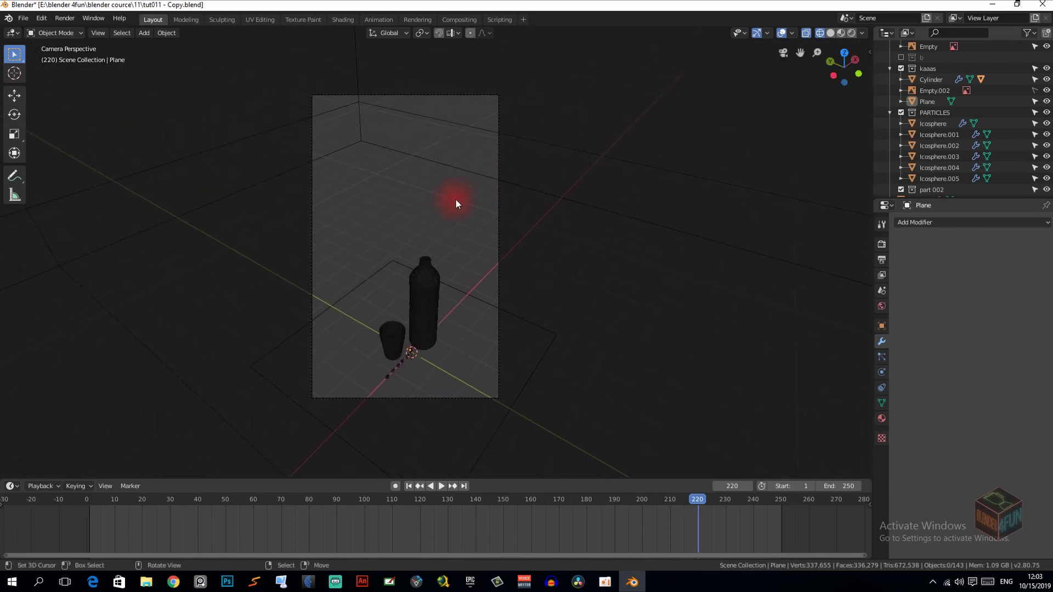
Step: Adjust the camera with Shift+F fly navigation, then show the sidebar and select the camera
{"action": "key", "text": "shift+f"}
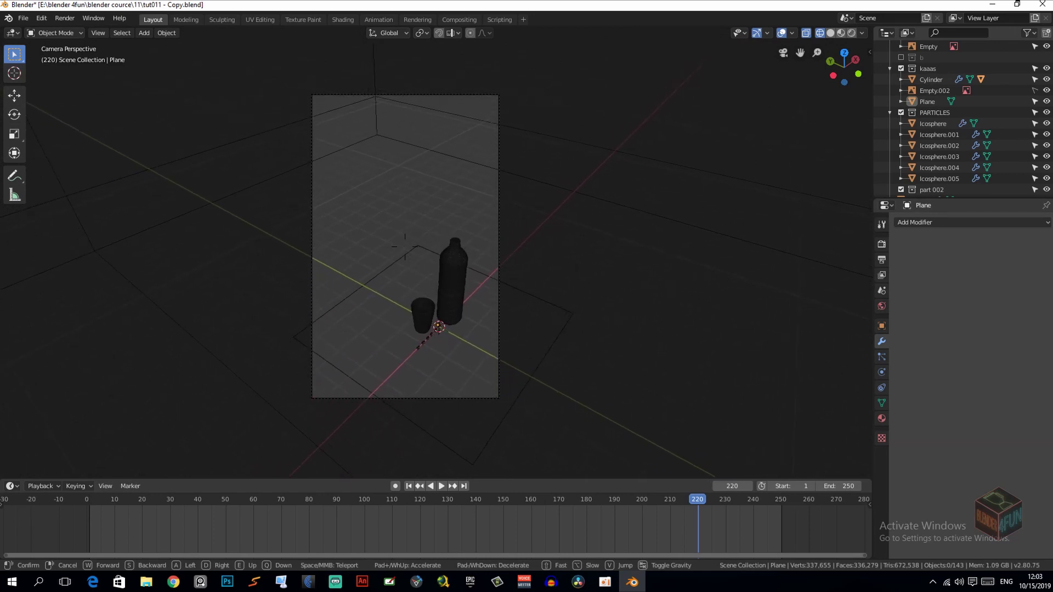
{"action": "left_click", "coordinate": [436, 251]}
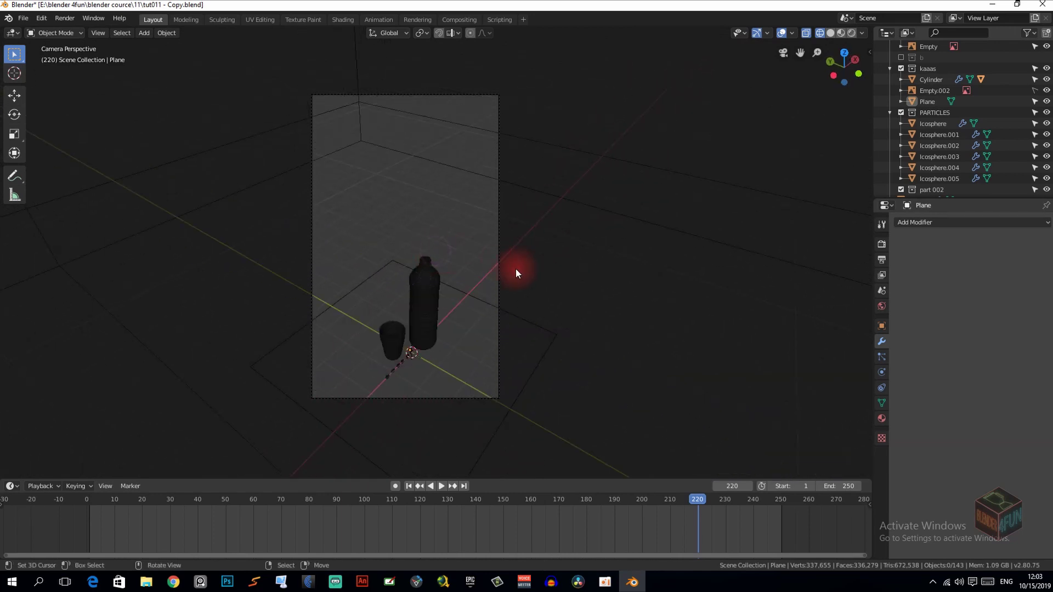
{"action": "middle_click_drag", "start_coordinate": [516, 273], "coordinate": [490, 269], "text": "shift"}
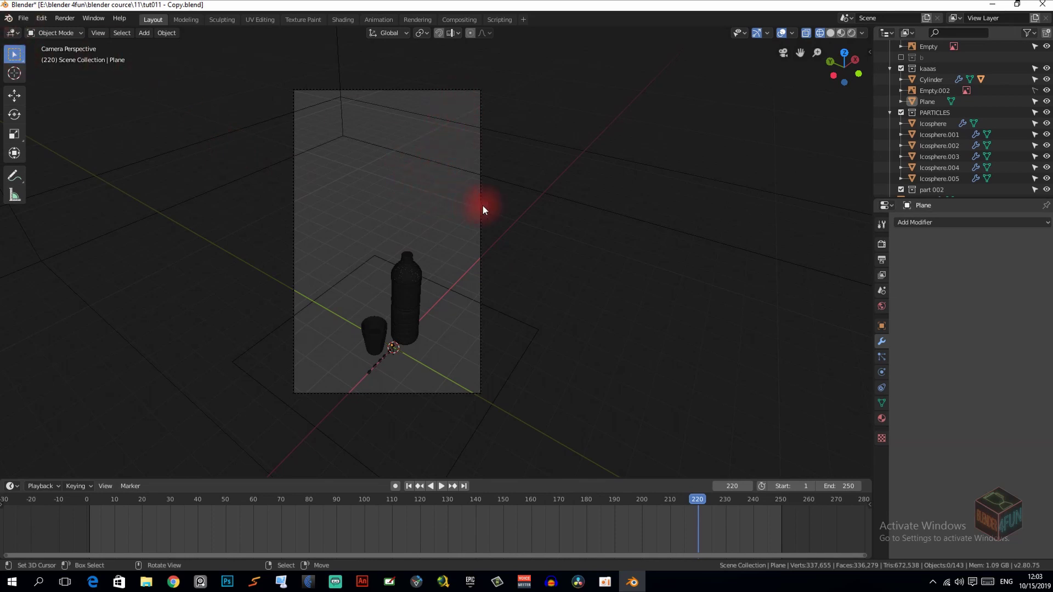
{"action": "key", "text": "n"}
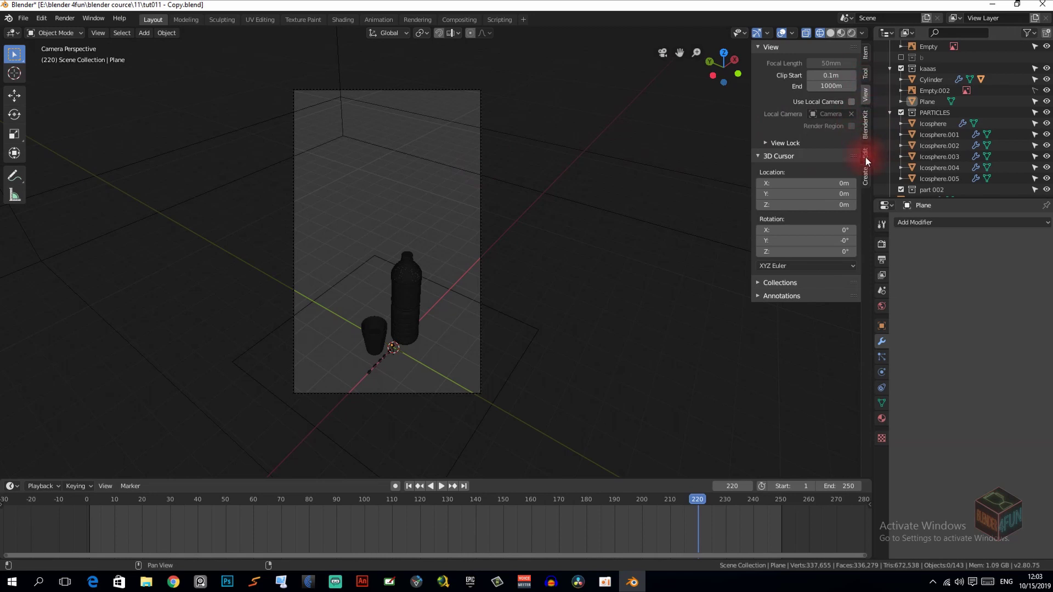
{"action": "left_click", "coordinate": [868, 95]}
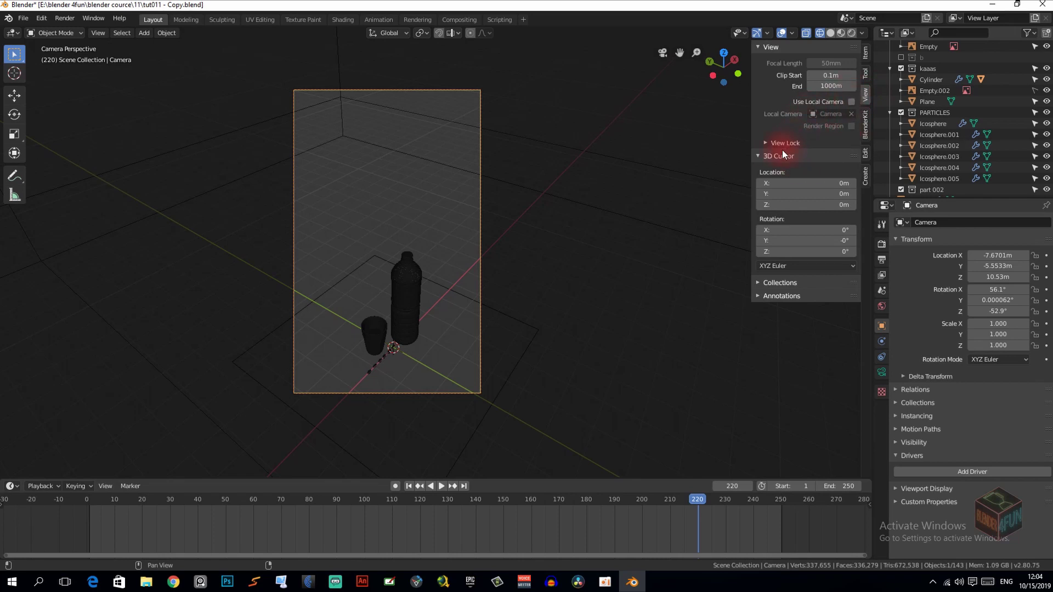
Step: Enable Lock Camera to View and orbit the camera low to face the curtains and table
{"action": "left_click", "coordinate": [765, 281]}
{"action": "left_click", "coordinate": [770, 141]}
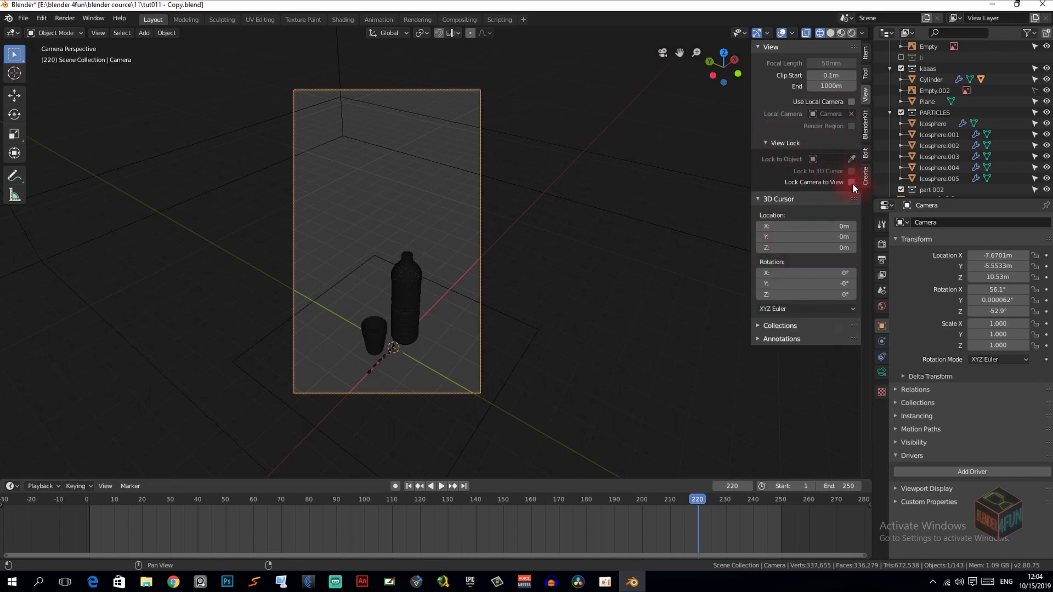
{"action": "middle_click_drag", "start_coordinate": [379, 252], "coordinate": [569, 203]}
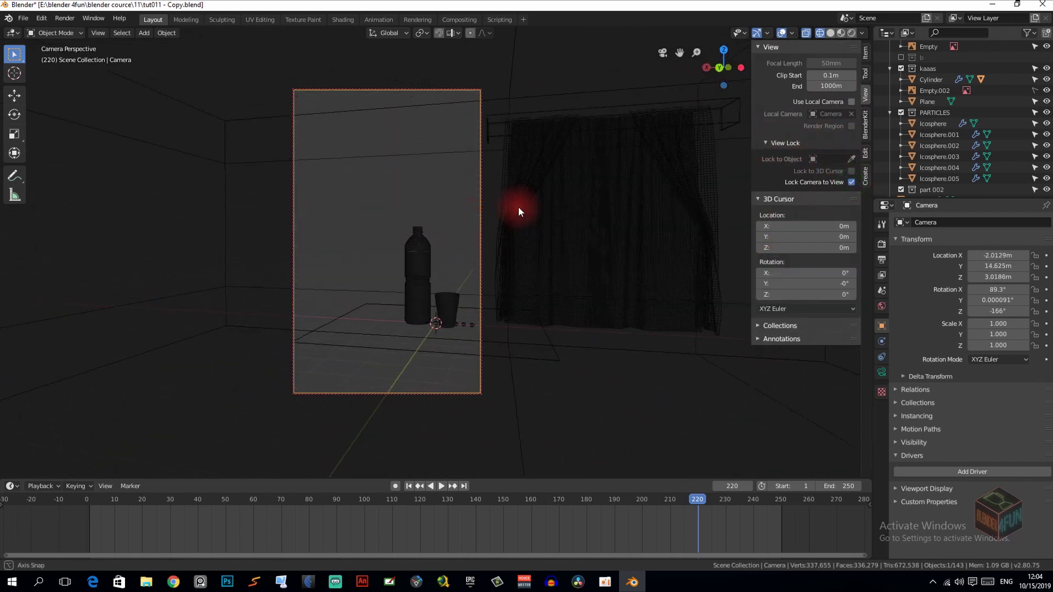
{"action": "scroll", "coordinate": [569, 201], "scroll_direction": "up", "scroll_amount": 1}
{"action": "scroll", "coordinate": [484, 209], "scroll_direction": "up", "scroll_amount": 2}
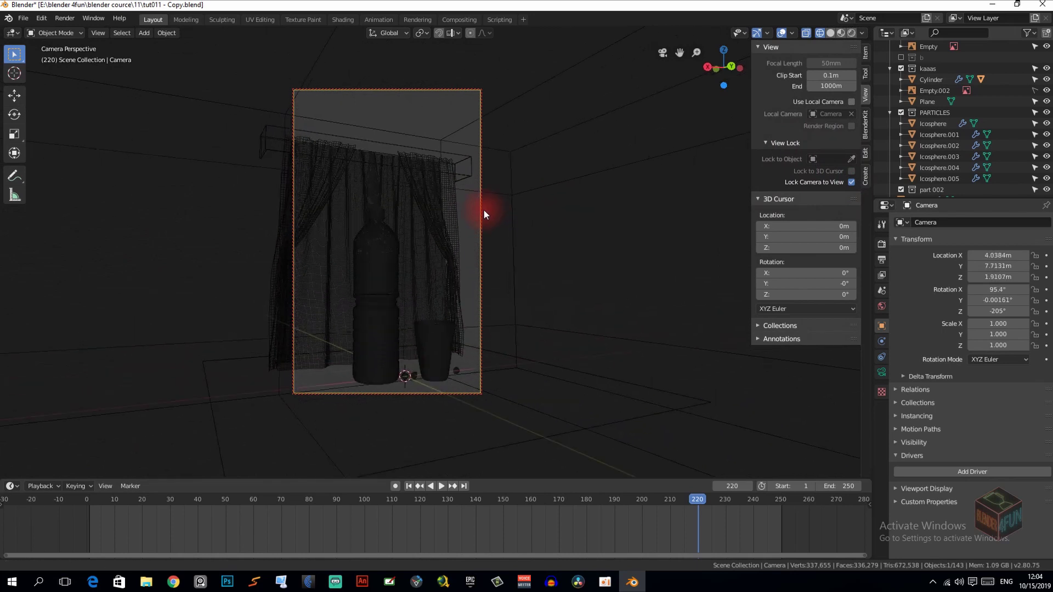
{"action": "scroll", "coordinate": [484, 201], "scroll_direction": "up", "scroll_amount": 1}
{"action": "middle_click_drag", "start_coordinate": [484, 205], "coordinate": [479, 193]}
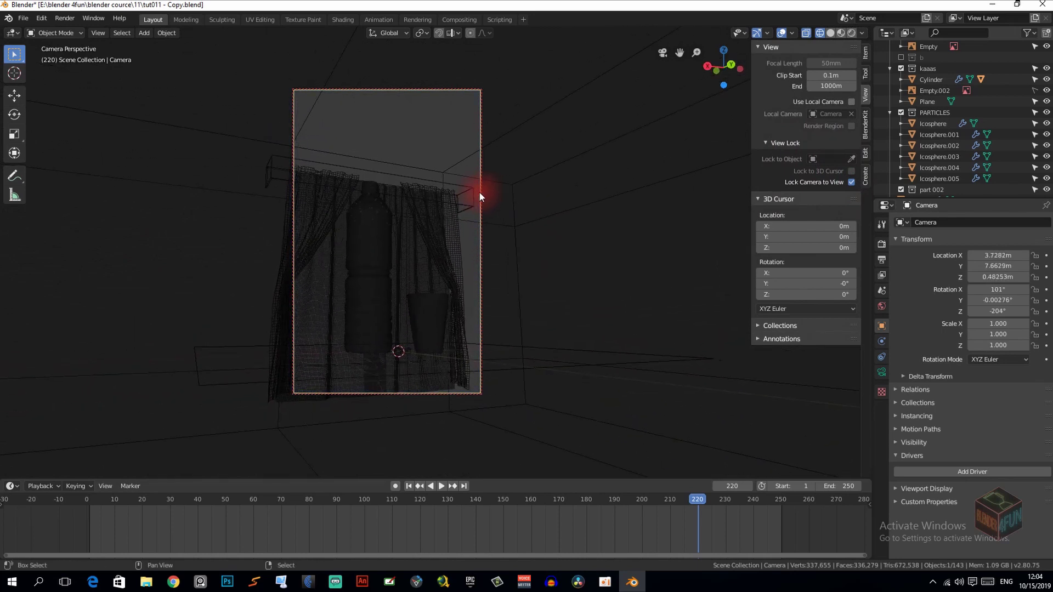
{"action": "left_click", "coordinate": [851, 182]}
{"action": "scroll", "coordinate": [478, 271], "scroll_direction": "down", "scroll_amount": 2}
Step: Walk the camera closer to the bottle and glass, ending at 2.896, 6.093, 0.844 m
{"action": "middle_click_drag", "start_coordinate": [478, 271], "coordinate": [461, 278]}
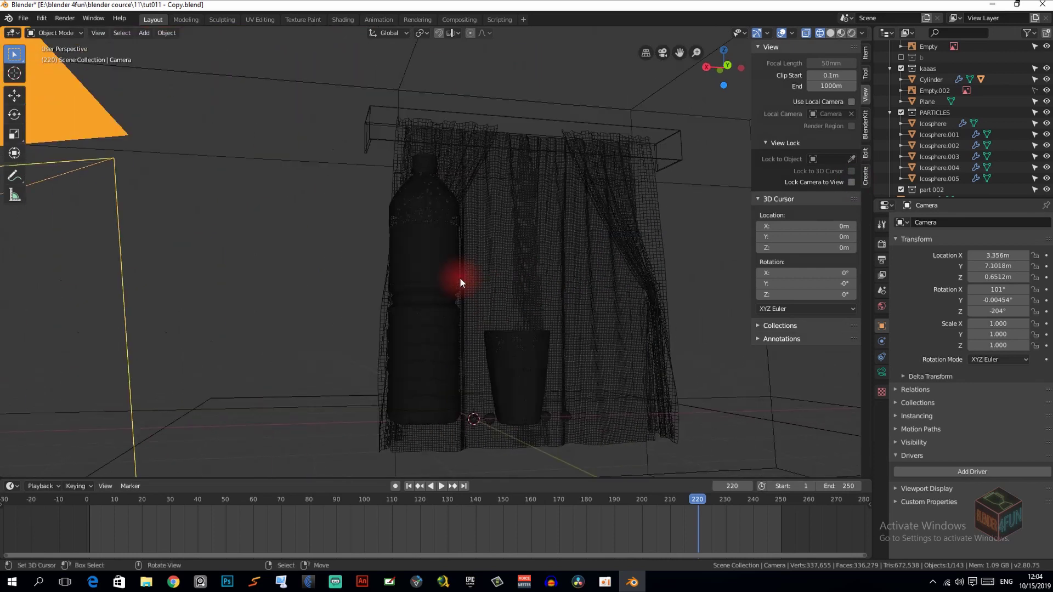
{"action": "key", "text": "KP_0"}
{"action": "scroll", "coordinate": [462, 278], "scroll_direction": "up", "scroll_amount": 2}
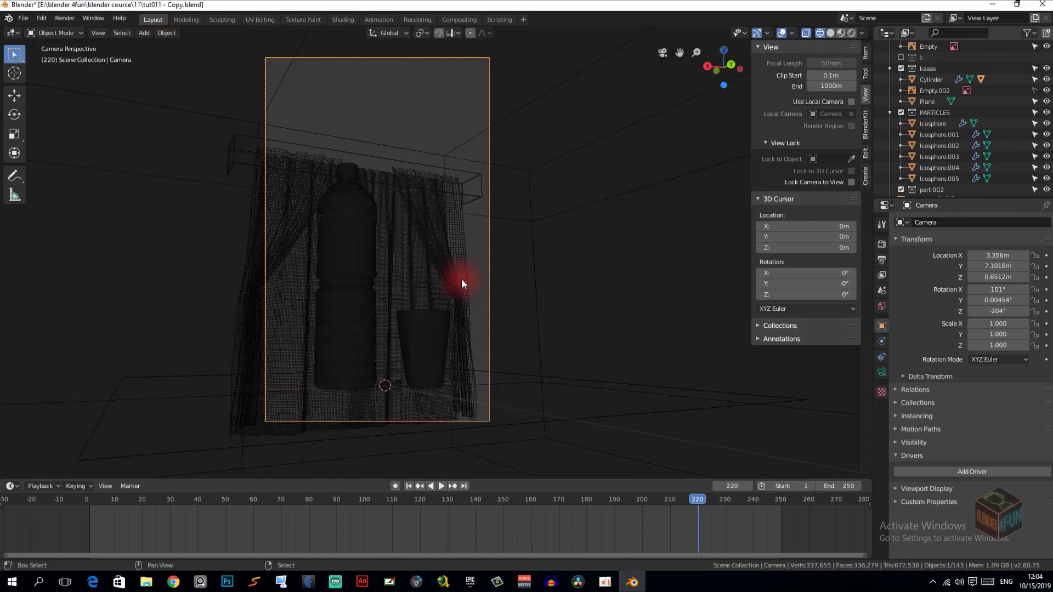
{"action": "scroll", "coordinate": [478, 281], "scroll_direction": "down", "scroll_amount": 2}
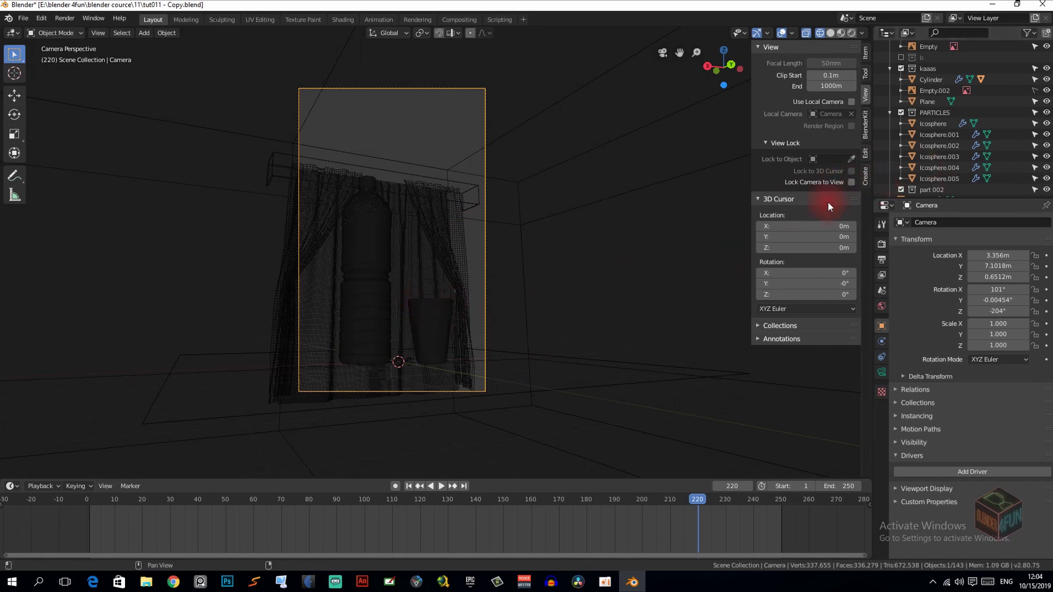
{"action": "key", "text": "shift+grave"}
{"action": "key", "text": "w"}
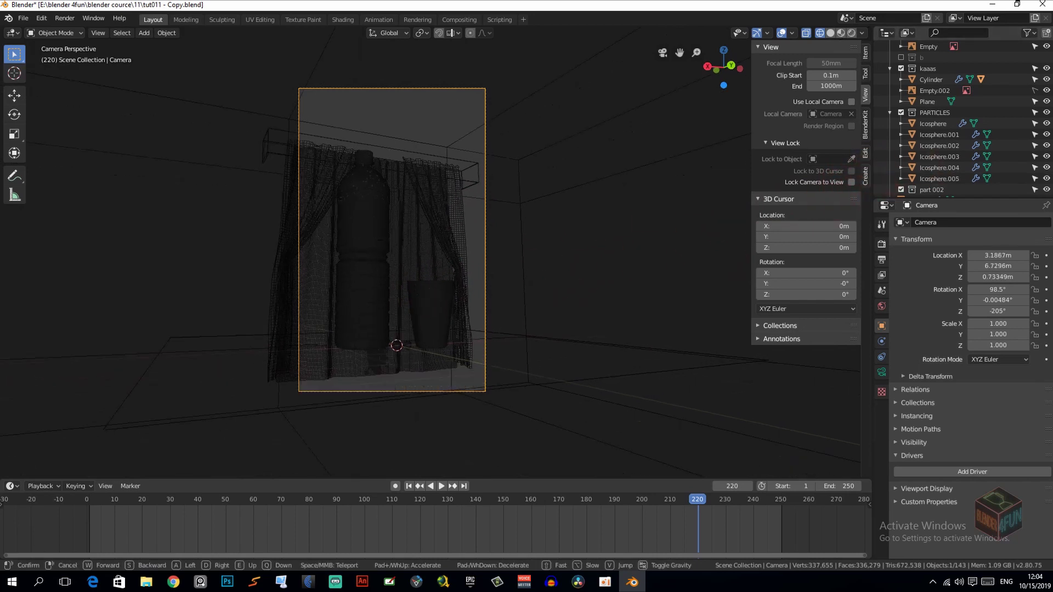
{"action": "left_click", "coordinate": [431, 250]}
{"action": "mouse_move", "coordinate": [431, 250]}
{"action": "middle_mouse_down"}
{"action": "mouse_move", "coordinate": [453, 254]}
{"action": "mouse_move", "coordinate": [370, 285]}
{"action": "mouse_move", "coordinate": [367, 268]}
{"action": "mouse_move", "coordinate": [348, 276]}
{"action": "mouse_move", "coordinate": [369, 277]}
{"action": "mouse_move", "coordinate": [317, 245]}
{"action": "middle_mouse_up"}
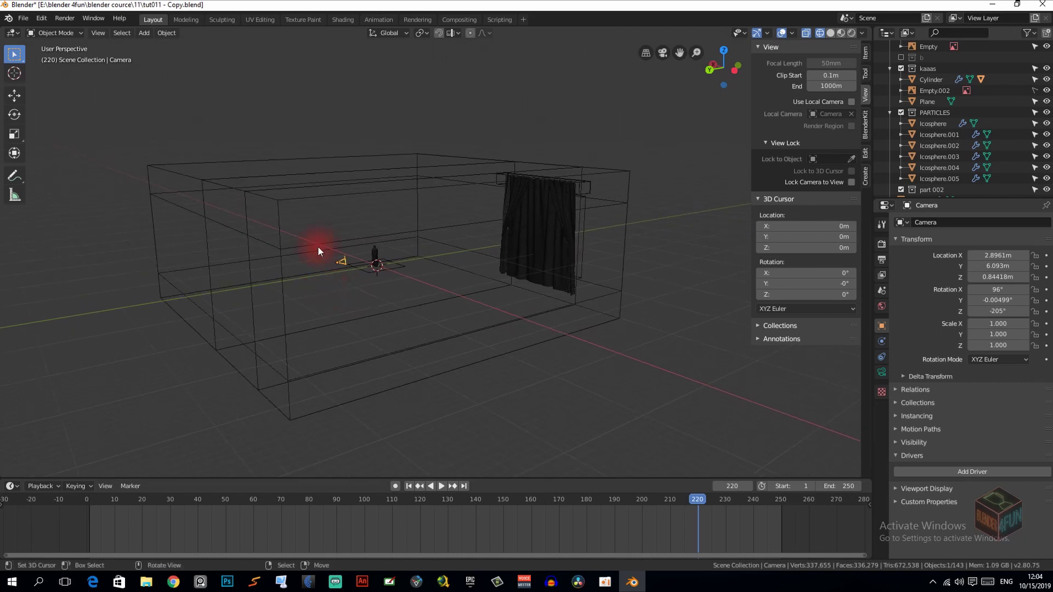
Step: Add a horizontal loop cut near the top of the room box in Edit Mode
{"action": "left_click", "coordinate": [302, 199]}
{"action": "mouse_move", "coordinate": [302, 199]}
{"action": "middle_mouse_down"}
{"action": "mouse_move", "coordinate": [312, 245]}
{"action": "mouse_move", "coordinate": [382, 243]}
{"action": "mouse_move", "coordinate": [443, 219]}
{"action": "mouse_move", "coordinate": [479, 223]}
{"action": "mouse_move", "coordinate": [298, 239]}
{"action": "mouse_move", "coordinate": [341, 240]}
{"action": "mouse_move", "coordinate": [329, 235]}
{"action": "middle_mouse_up"}
{"action": "key", "text": "Tab"}
{"action": "key", "text": "ctrl+r"}
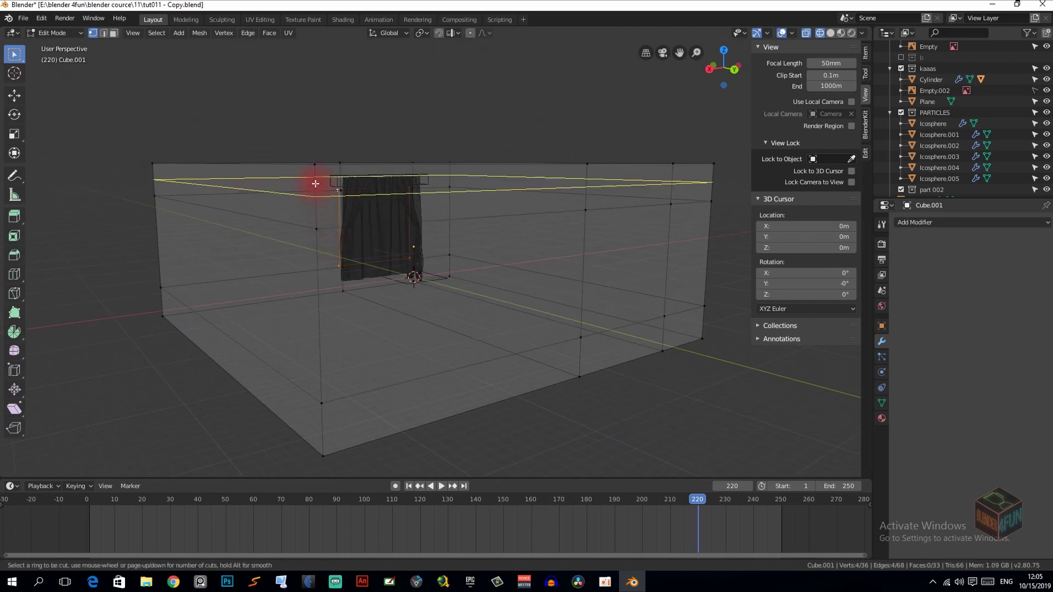
{"action": "left_click", "coordinate": [315, 184]}
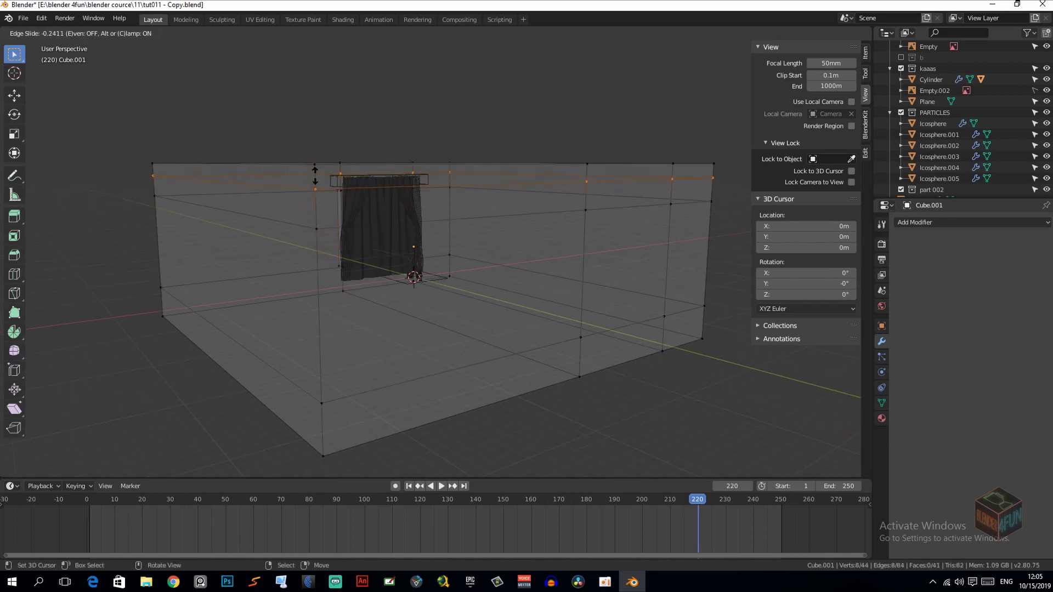
{"action": "left_click", "coordinate": [315, 175]}
Step: Box-select the narrow band of faces above the new loop and show its material slots
{"action": "mouse_move", "coordinate": [315, 175]}
{"action": "middle_mouse_down"}
{"action": "mouse_move", "coordinate": [327, 207]}
{"action": "mouse_move", "coordinate": [242, 236]}
{"action": "middle_mouse_up"}
{"action": "key", "text": "KP_1"}
{"action": "left_click_drag", "start_coordinate": [182, 118], "coordinate": [608, 207]}
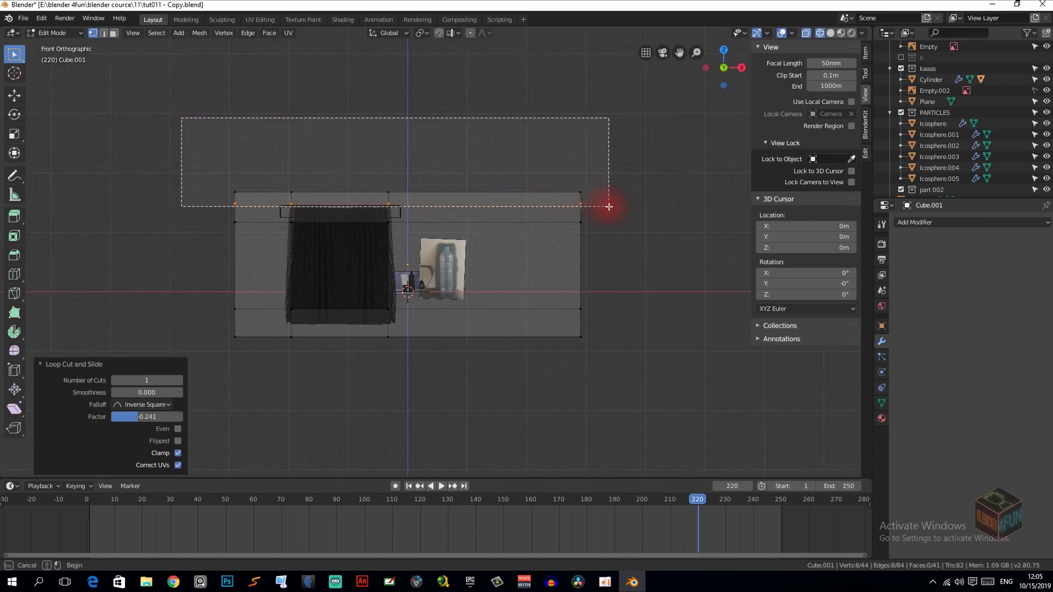
{"action": "mouse_move", "coordinate": [609, 206]}
{"action": "middle_mouse_down"}
{"action": "mouse_move", "coordinate": [353, 272]}
{"action": "mouse_move", "coordinate": [384, 247]}
{"action": "middle_mouse_up"}
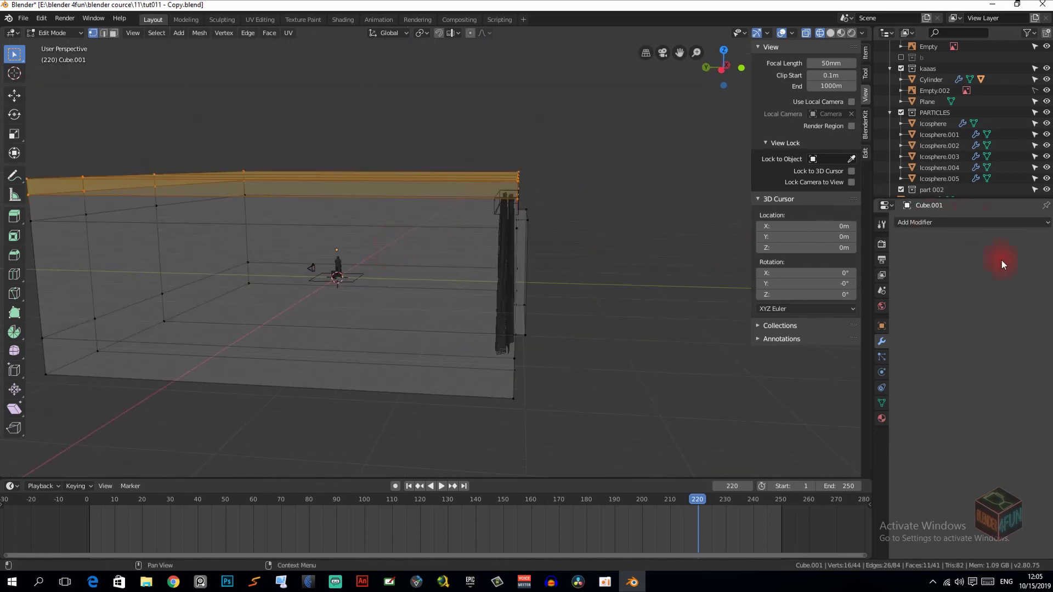
{"action": "left_click", "coordinate": [882, 418]}
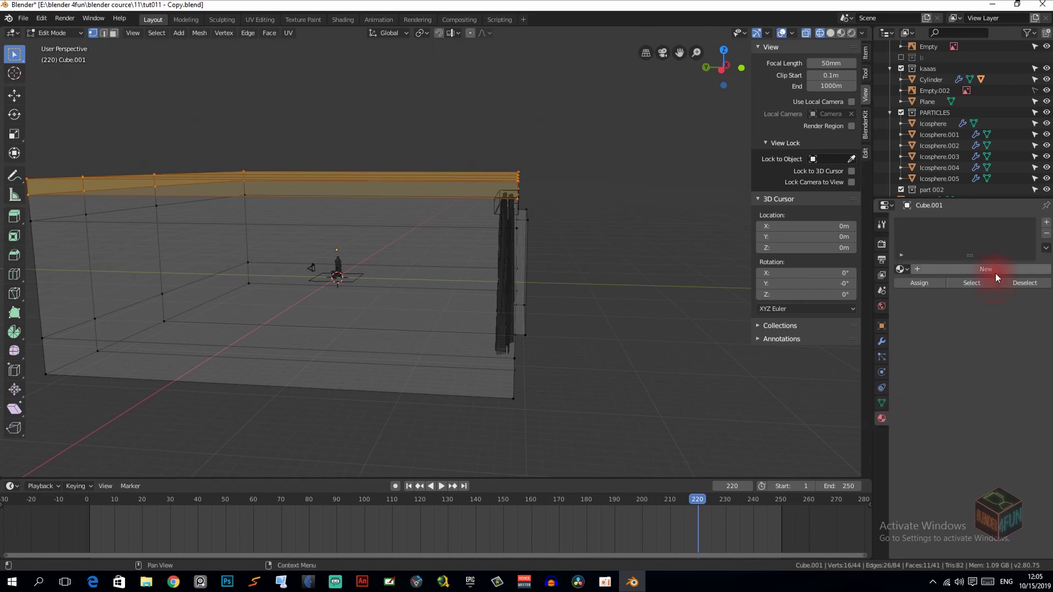
Step: Add a material slot to the room box holding a new white Material.004
{"action": "left_click", "coordinate": [1048, 225]}
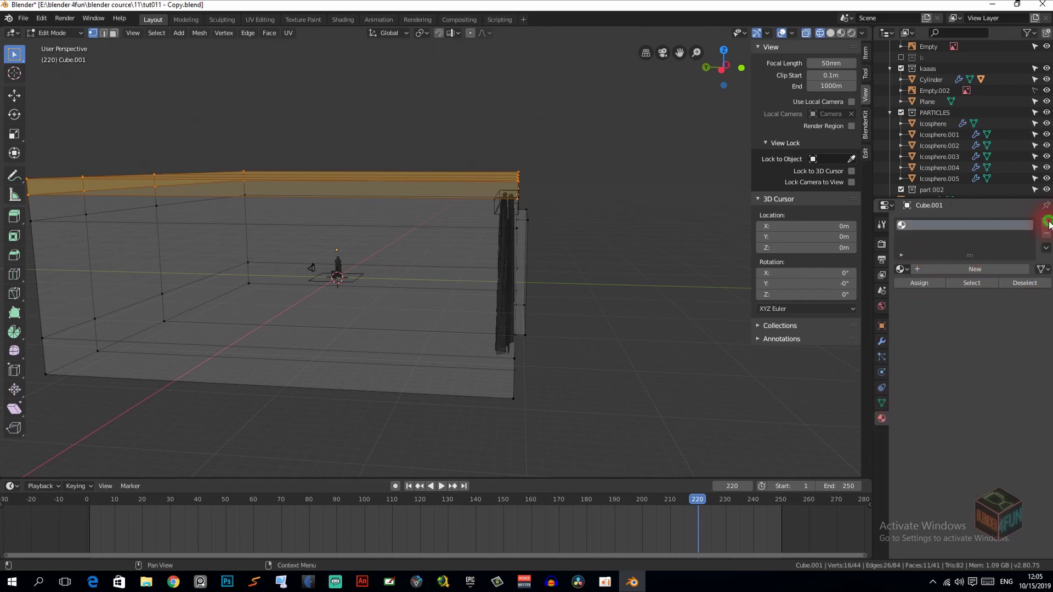
{"action": "left_click", "coordinate": [940, 265]}
{"action": "scroll", "coordinate": [939, 376], "scroll_direction": "down", "scroll_amount": 3}
{"action": "scroll", "coordinate": [944, 377], "scroll_direction": "down", "scroll_amount": 5}
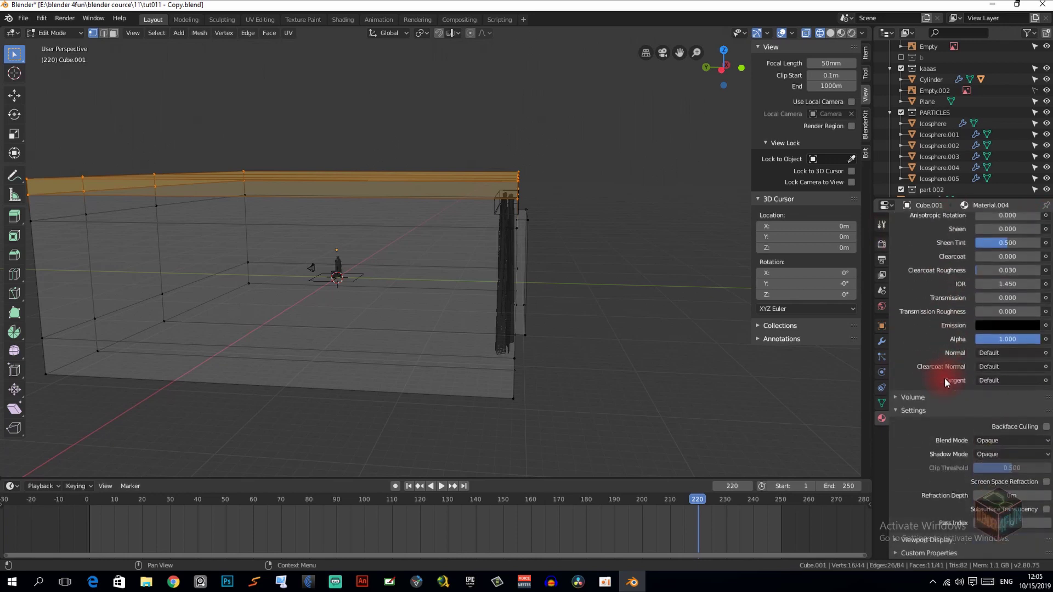
{"action": "scroll", "coordinate": [946, 377], "scroll_direction": "up", "scroll_amount": 3}
{"action": "scroll", "coordinate": [954, 379], "scroll_direction": "up", "scroll_amount": 4}
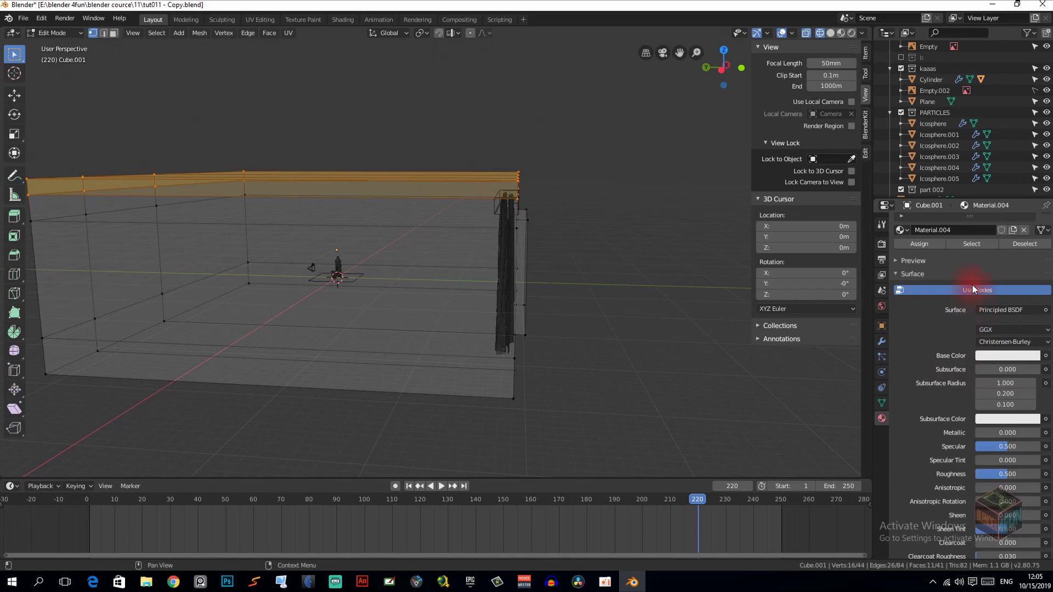
{"action": "left_click", "coordinate": [992, 354]}
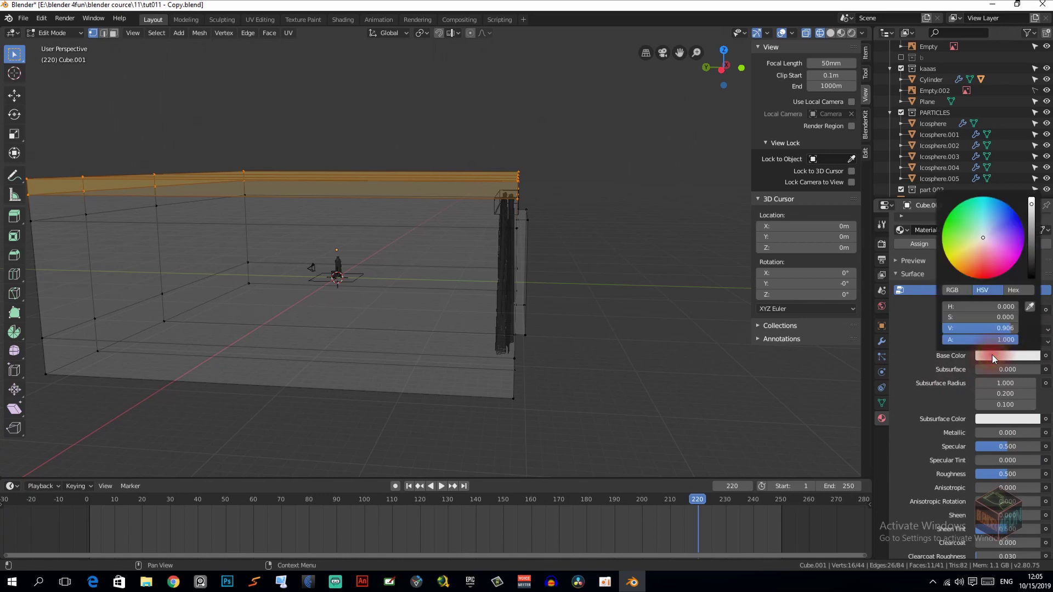
{"action": "left_click", "coordinate": [992, 354]}
{"action": "left_click", "coordinate": [992, 355]}
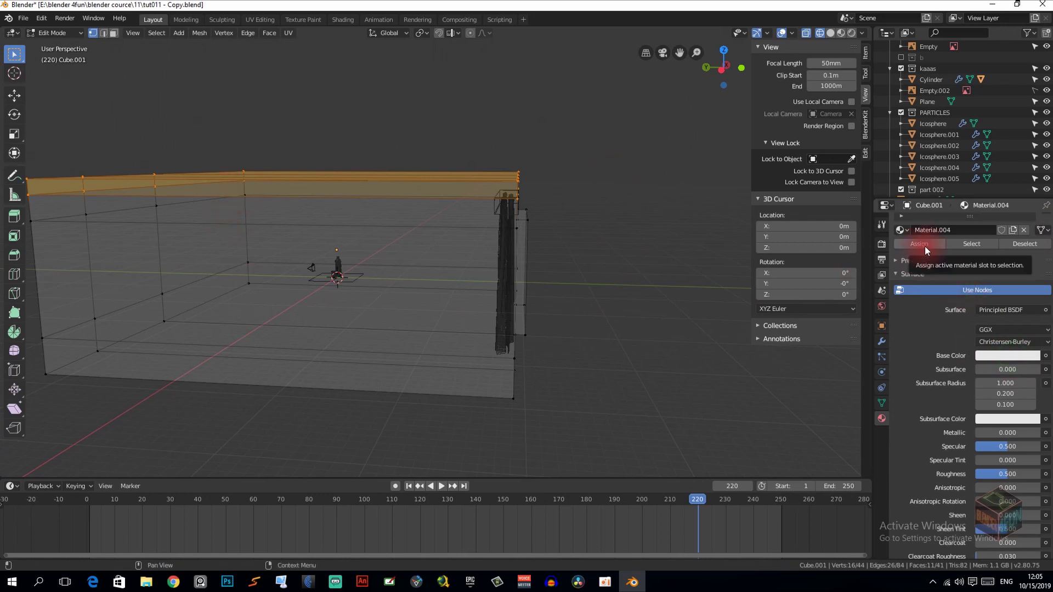
Step: Add a second, empty material slot below Material.004
{"action": "scroll", "coordinate": [960, 252], "scroll_direction": "up", "scroll_amount": 3}
{"action": "scroll", "coordinate": [1021, 246], "scroll_direction": "up", "scroll_amount": 5}
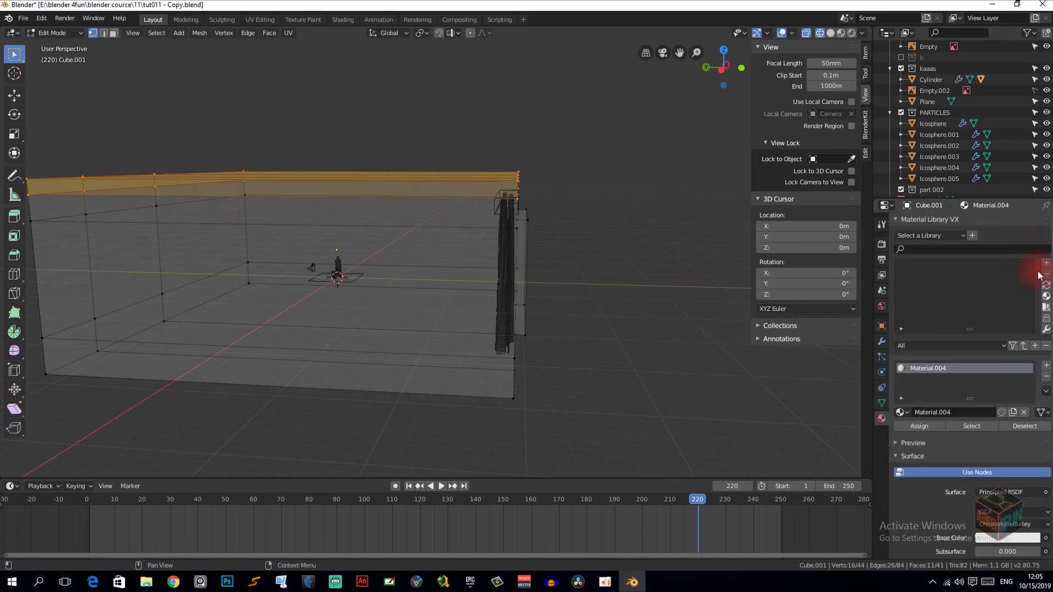
{"action": "scroll", "coordinate": [1037, 356], "scroll_direction": "down", "scroll_amount": 1}
{"action": "scroll", "coordinate": [987, 296], "scroll_direction": "up", "scroll_amount": 1}
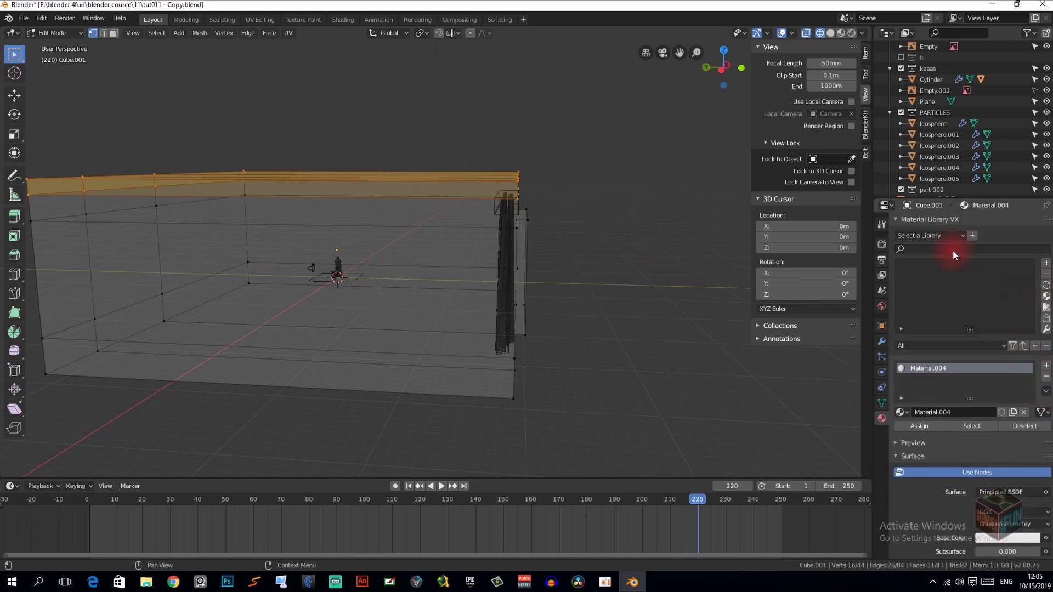
{"action": "scroll", "coordinate": [1010, 350], "scroll_direction": "down", "scroll_amount": 1}
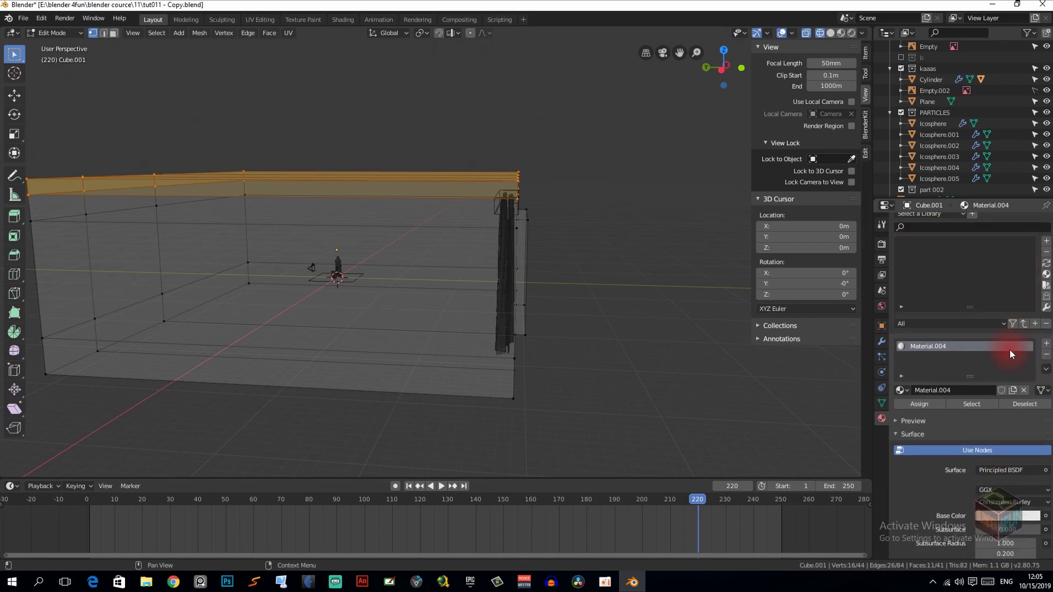
{"action": "left_click", "coordinate": [1048, 344]}
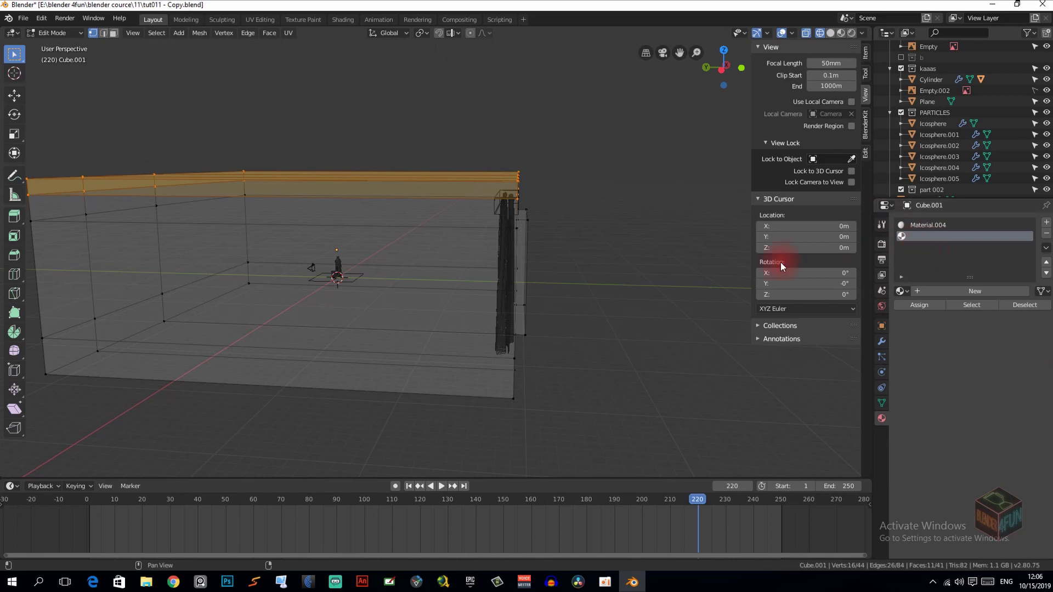
Step: Invert the selection to the walls and floor in face select mode, adding a face ring
{"action": "mouse_move", "coordinate": [565, 264]}
{"action": "middle_mouse_down"}
{"action": "mouse_move", "coordinate": [578, 263]}
{"action": "mouse_move", "coordinate": [565, 252]}
{"action": "mouse_move", "coordinate": [565, 270]}
{"action": "mouse_move", "coordinate": [589, 269]}
{"action": "middle_mouse_up"}
{"action": "key", "text": "ctrl+i"}
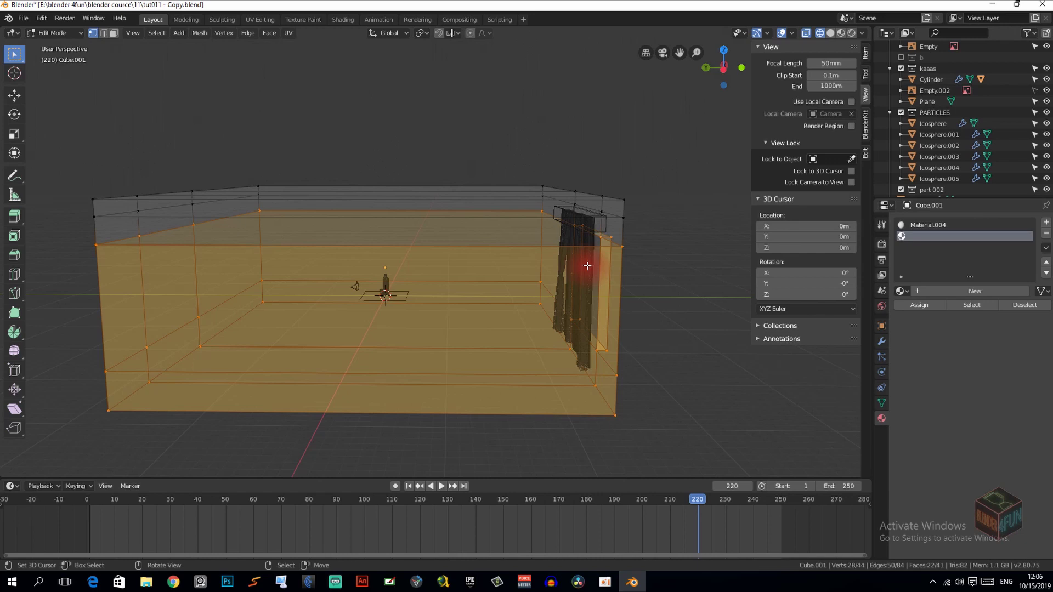
{"action": "key", "text": "3"}
{"action": "mouse_move", "coordinate": [580, 253]}
{"action": "middle_mouse_down"}
{"action": "mouse_move", "coordinate": [557, 247]}
{"action": "mouse_move", "coordinate": [581, 242]}
{"action": "mouse_move", "coordinate": [243, 270]}
{"action": "mouse_move", "coordinate": [108, 244]}
{"action": "mouse_move", "coordinate": [329, 261]}
{"action": "mouse_move", "coordinate": [393, 289]}
{"action": "middle_mouse_up"}
{"action": "left_click", "coordinate": [122, 237], "text": "alt+shift"}
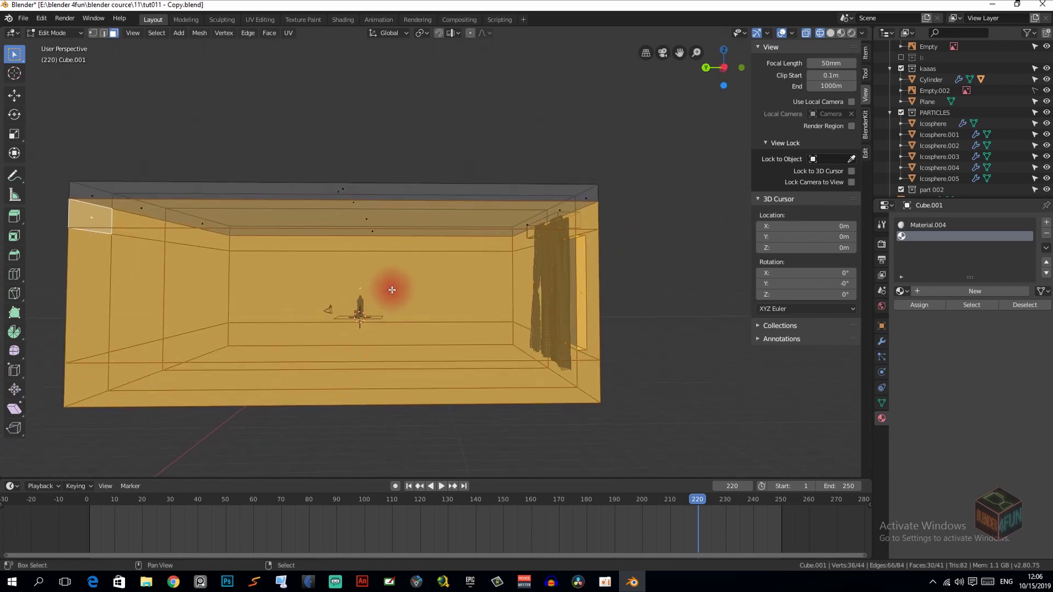
Step: Create Material.005 with a teal base colour (H 0.505, S 0.467, V 0.727)
{"action": "left_click", "coordinate": [958, 290]}
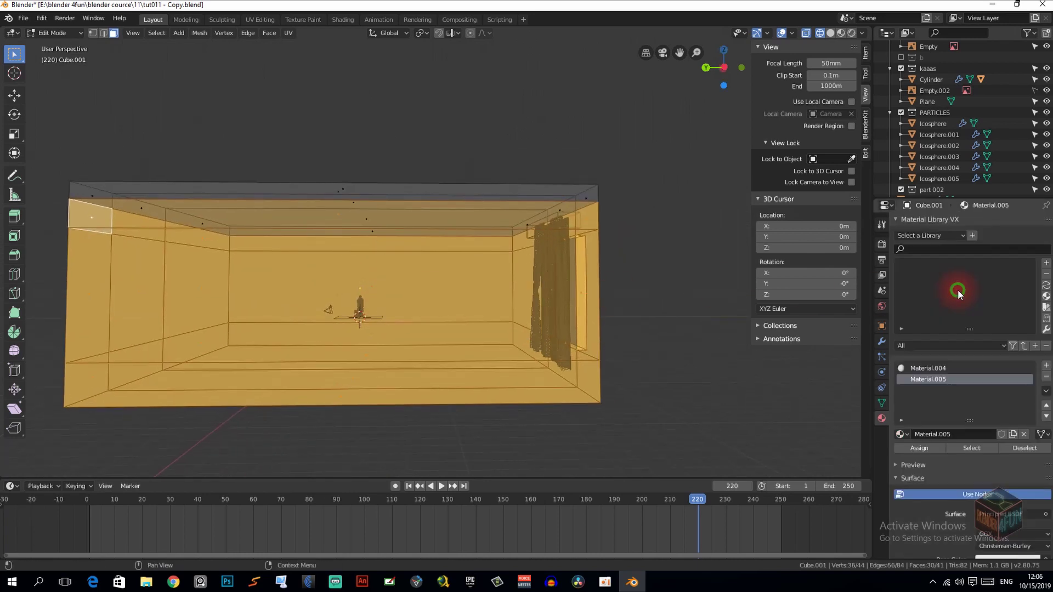
{"action": "left_click", "coordinate": [995, 397]}
{"action": "left_click", "coordinate": [1006, 451]}
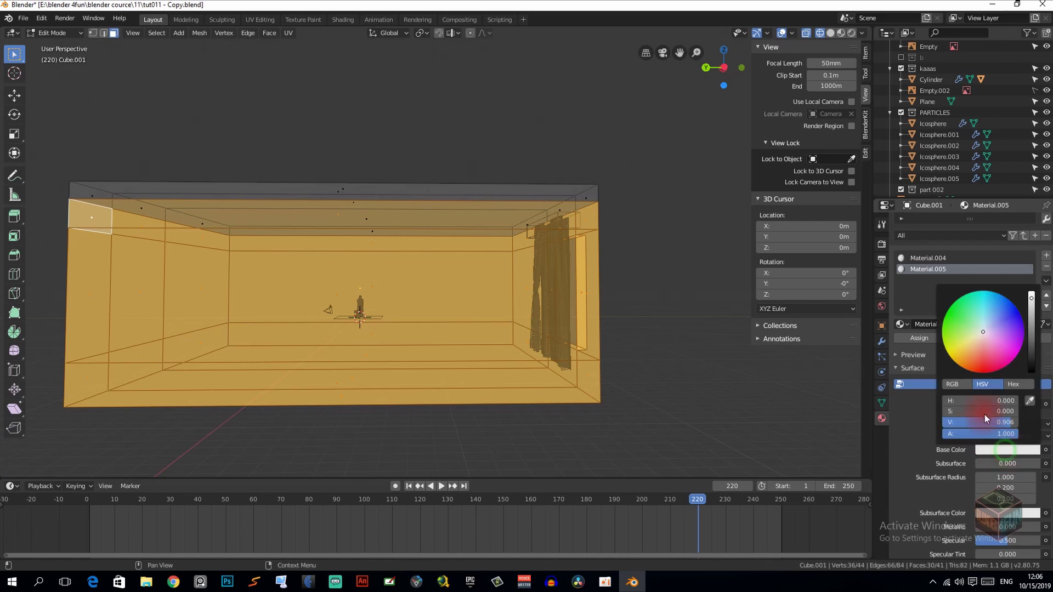
{"action": "left_click_drag", "start_coordinate": [985, 328], "coordinate": [987, 309]}
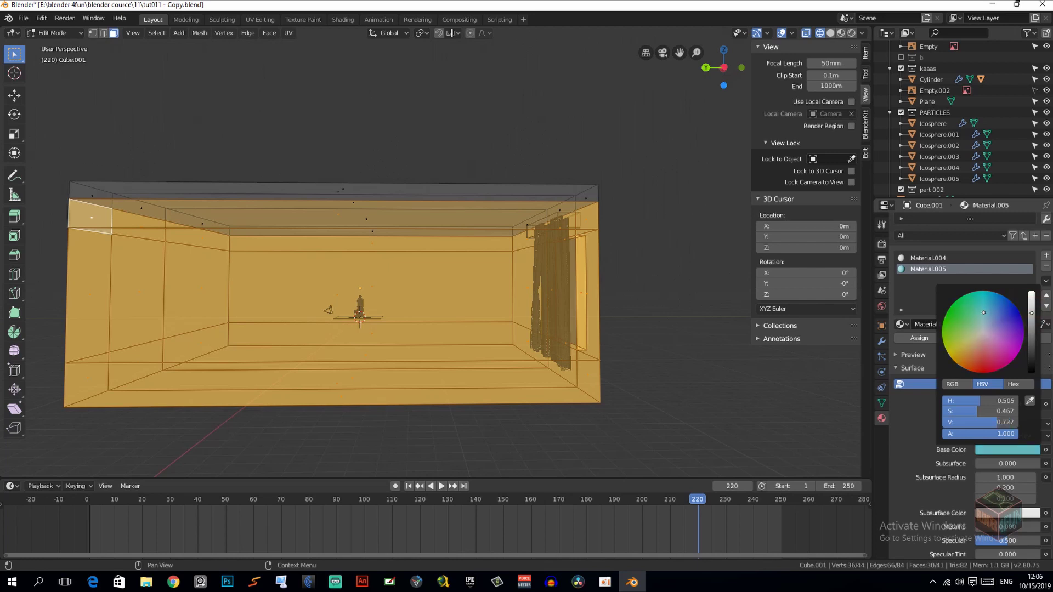
{"action": "scroll", "coordinate": [987, 336], "scroll_direction": "down", "scroll_amount": 6}
{"action": "left_click", "coordinate": [830, 377]}
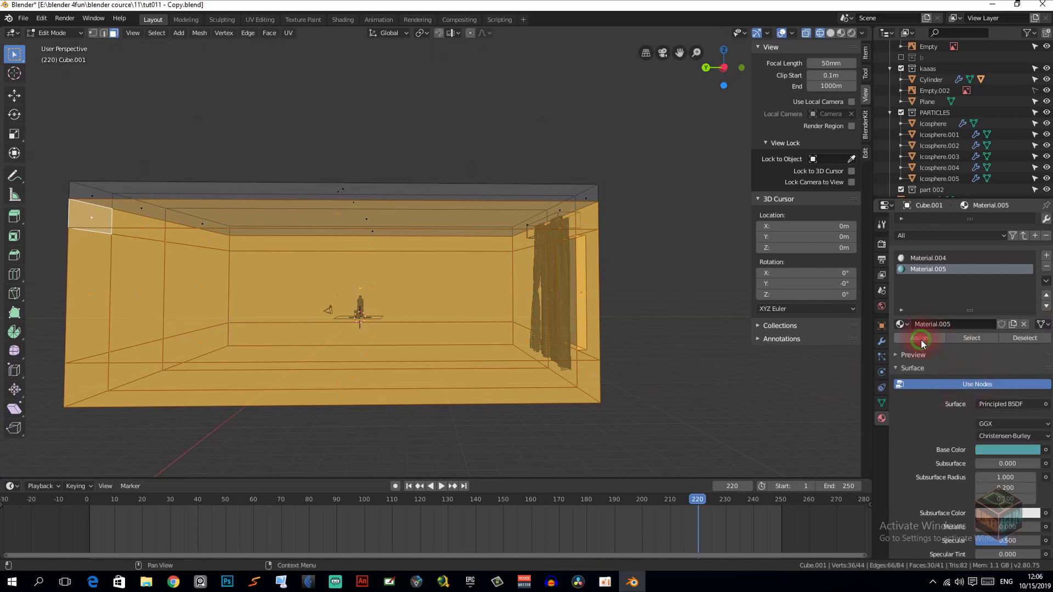
{"action": "middle_click_drag", "start_coordinate": [493, 351], "coordinate": [510, 340]}
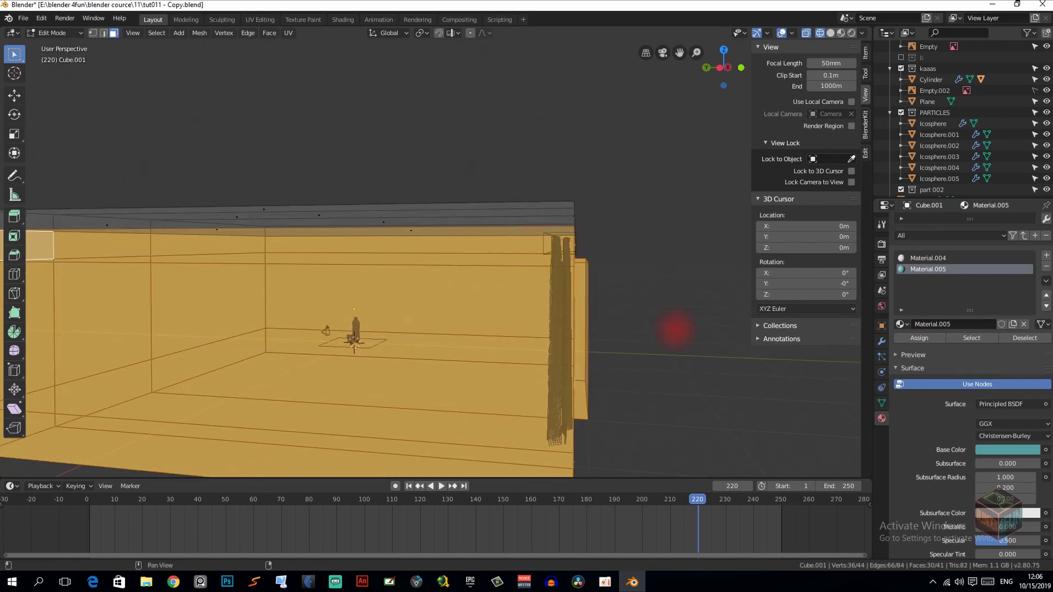
{"action": "left_click", "coordinate": [913, 257]}
{"action": "left_click", "coordinate": [643, 304]}
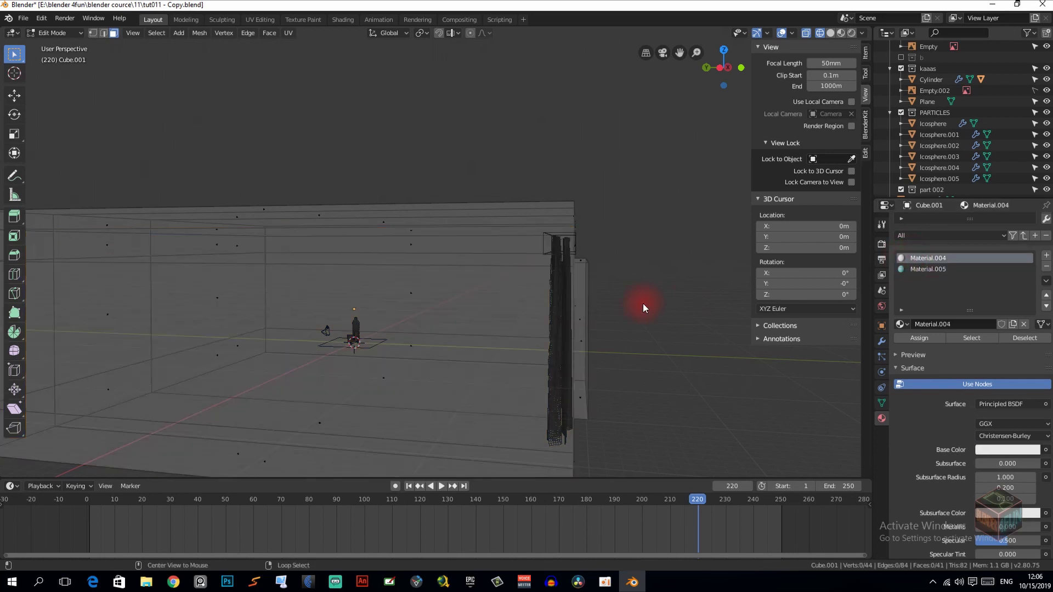
{"action": "left_click", "coordinate": [962, 337]}
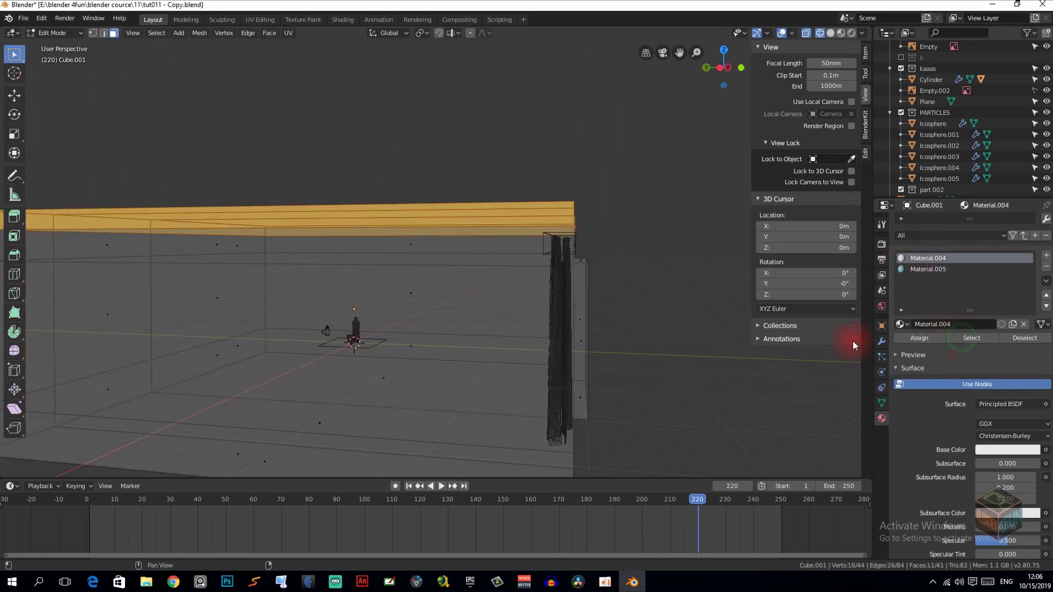
{"action": "scroll", "coordinate": [245, 270], "scroll_direction": "down", "scroll_amount": 4}
{"action": "middle_click_drag", "start_coordinate": [245, 270], "coordinate": [477, 242]}
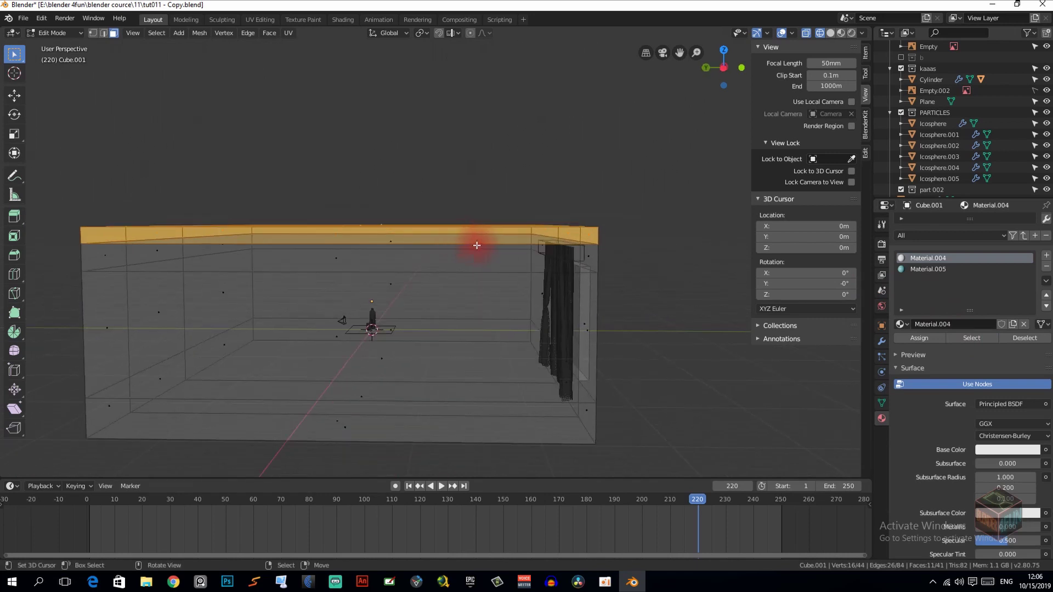
{"action": "key", "text": "alt+a"}
{"action": "left_click", "coordinate": [929, 269]}
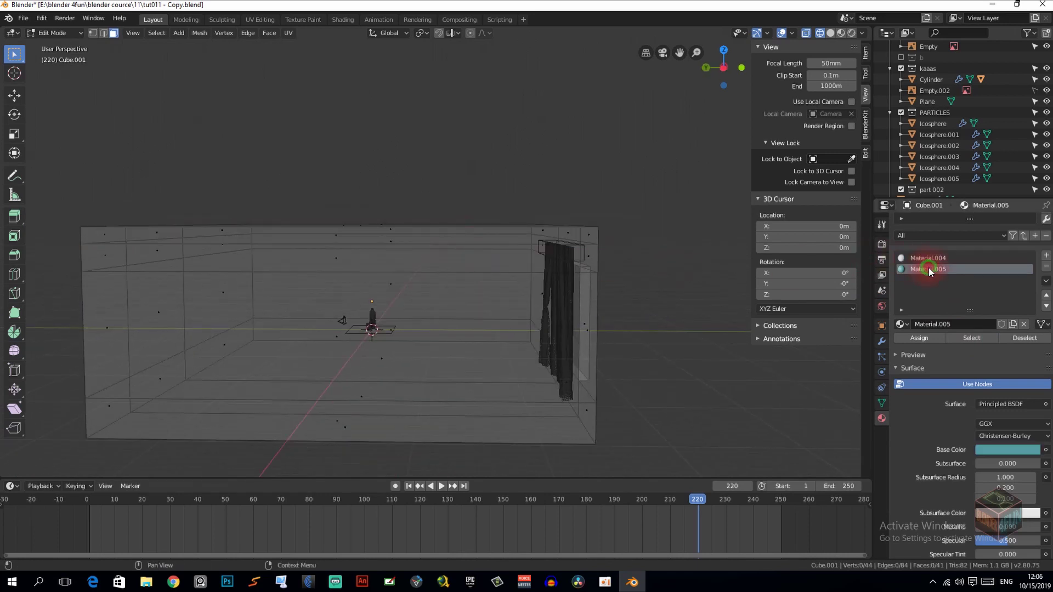
{"action": "left_click", "coordinate": [980, 337]}
{"action": "mouse_move", "coordinate": [441, 269]}
{"action": "middle_mouse_down"}
{"action": "mouse_move", "coordinate": [468, 270]}
{"action": "mouse_move", "coordinate": [404, 284]}
{"action": "mouse_move", "coordinate": [423, 289]}
{"action": "middle_mouse_up"}
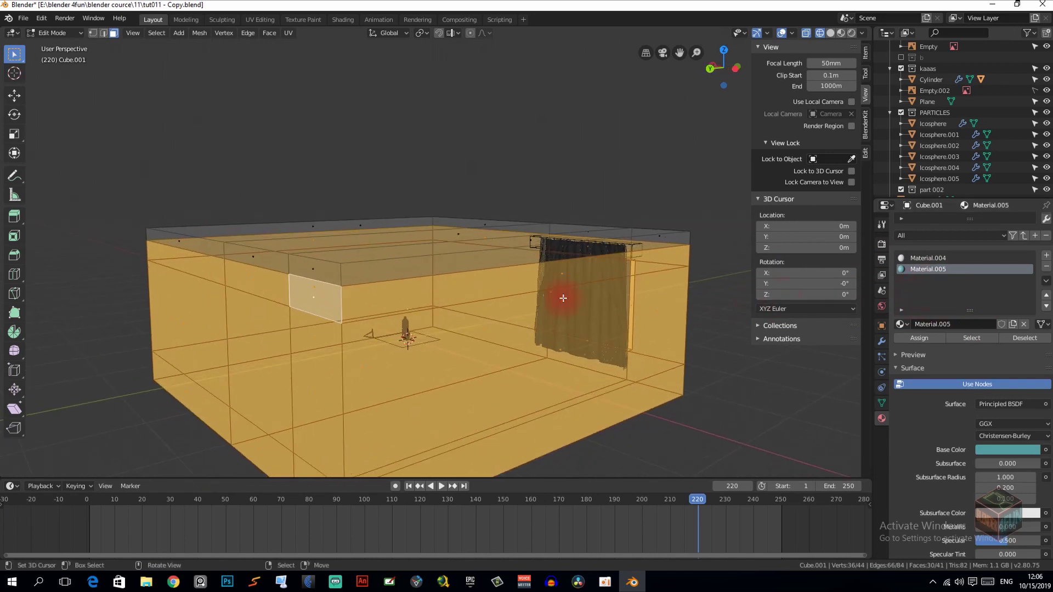
{"action": "scroll", "coordinate": [438, 306], "scroll_direction": "down", "scroll_amount": 3}
{"action": "key", "text": "alt+a"}
{"action": "mouse_move", "coordinate": [441, 308]}
{"action": "middle_mouse_down"}
{"action": "mouse_move", "coordinate": [376, 306]}
{"action": "mouse_move", "coordinate": [416, 305]}
{"action": "mouse_move", "coordinate": [359, 273]}
{"action": "mouse_move", "coordinate": [387, 258]}
{"action": "mouse_move", "coordinate": [412, 307]}
{"action": "mouse_move", "coordinate": [413, 348]}
{"action": "mouse_move", "coordinate": [389, 389]}
{"action": "mouse_move", "coordinate": [209, 337]}
{"action": "middle_mouse_up"}
{"action": "scroll", "coordinate": [388, 258], "scroll_direction": "down", "scroll_amount": 4}
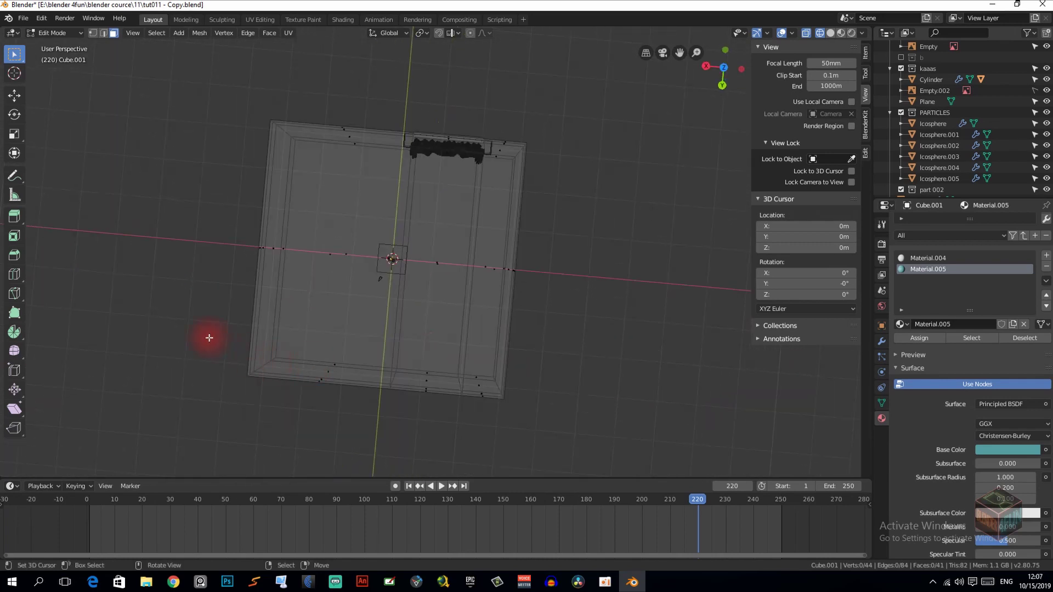
Step: From above, move the room's bottom wall -10.4 m along the Y axis
{"action": "left_click_drag", "start_coordinate": [209, 336], "coordinate": [618, 463]}
{"action": "middle_click_drag", "start_coordinate": [618, 463], "coordinate": [499, 426]}
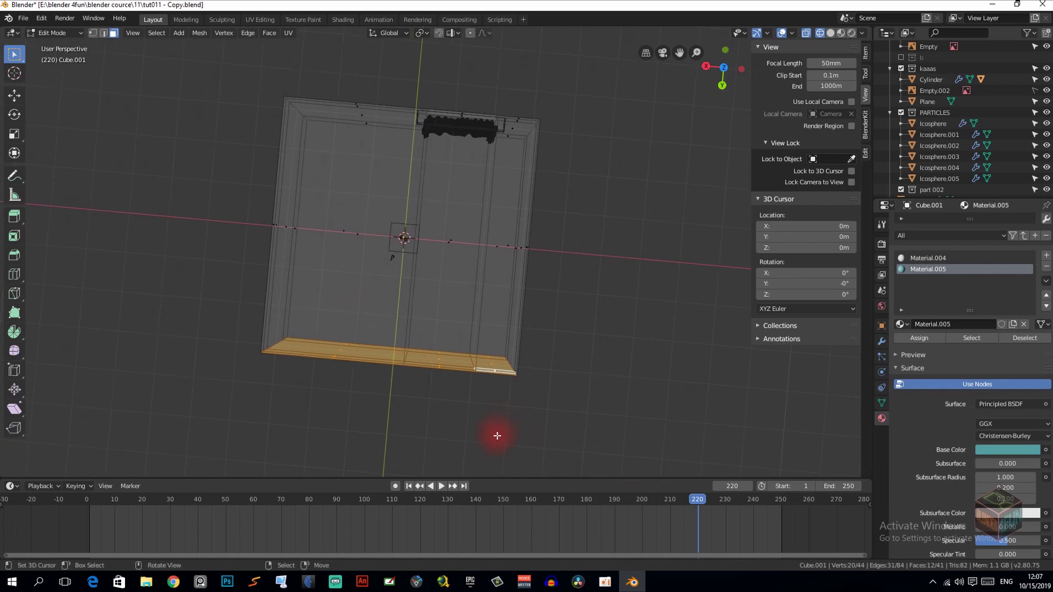
{"action": "key", "text": "g"}
{"action": "key", "text": "y"}
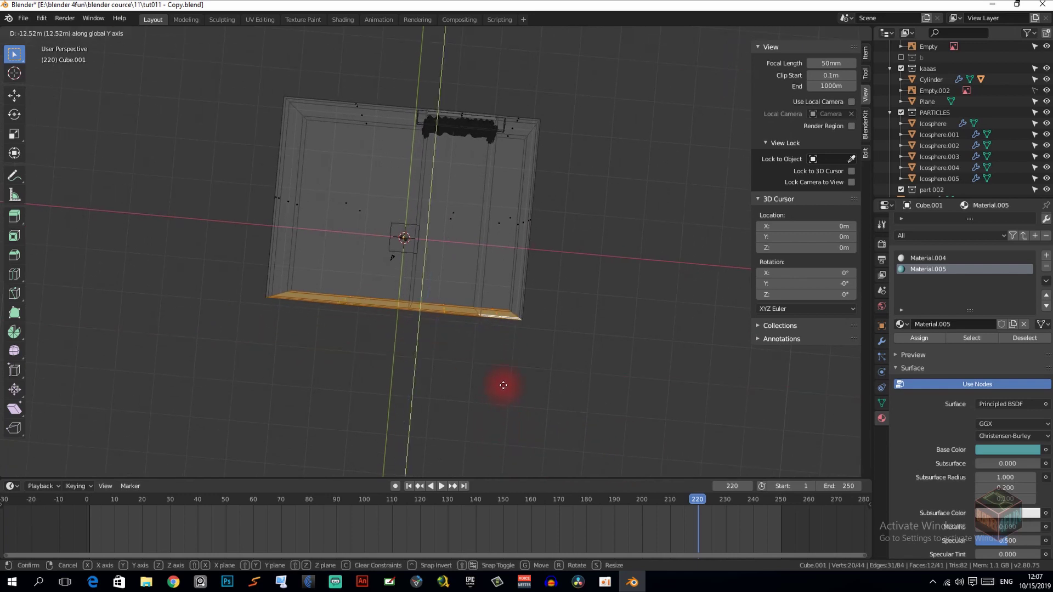
{"action": "left_click", "coordinate": [503, 394]}
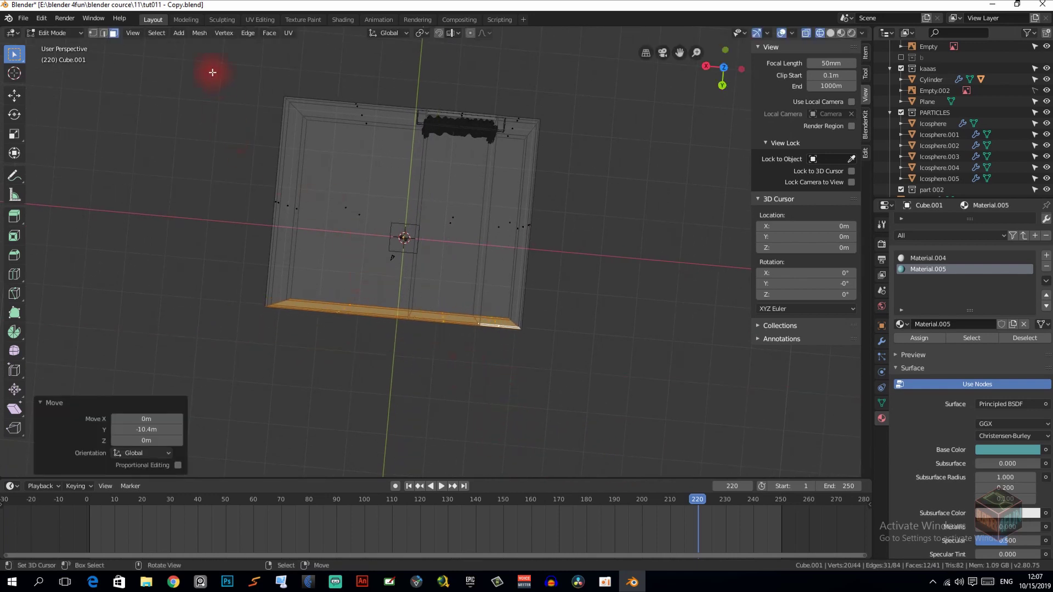
Step: Shift the left wall along the Z axis and return to Object Mode
{"action": "left_click_drag", "start_coordinate": [213, 72], "coordinate": [311, 372]}
{"action": "key", "text": "g"}
{"action": "key", "text": "z"}
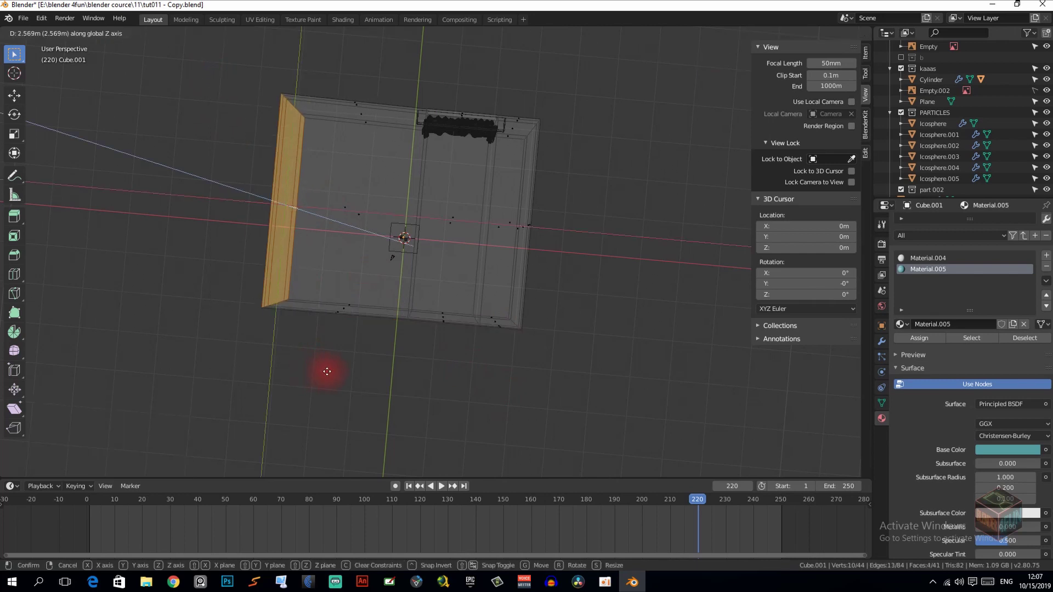
{"action": "left_click", "coordinate": [338, 373]}
{"action": "key", "text": "Tab"}
{"action": "mouse_move", "coordinate": [339, 373]}
{"action": "middle_mouse_down"}
{"action": "mouse_move", "coordinate": [376, 286]}
{"action": "mouse_move", "coordinate": [428, 282]}
{"action": "middle_mouse_up"}
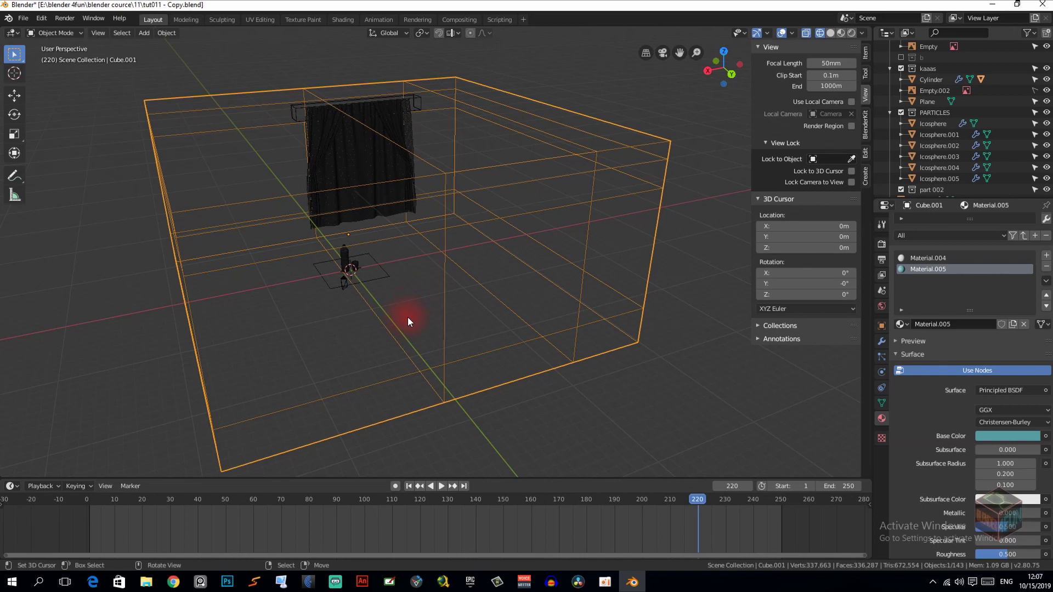
Step: Switch viewport shading to Solid, then to Look Dev via the Z pie menu
{"action": "key", "text": "shift+z"}
{"action": "middle_click_drag", "start_coordinate": [420, 321], "coordinate": [555, 304]}
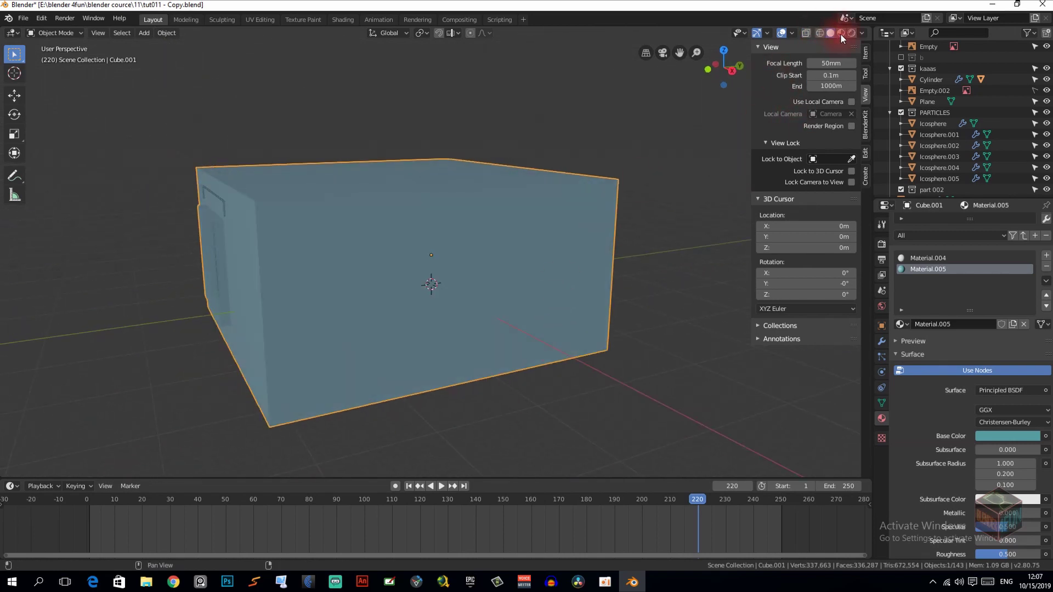
{"action": "key", "text": "s"}
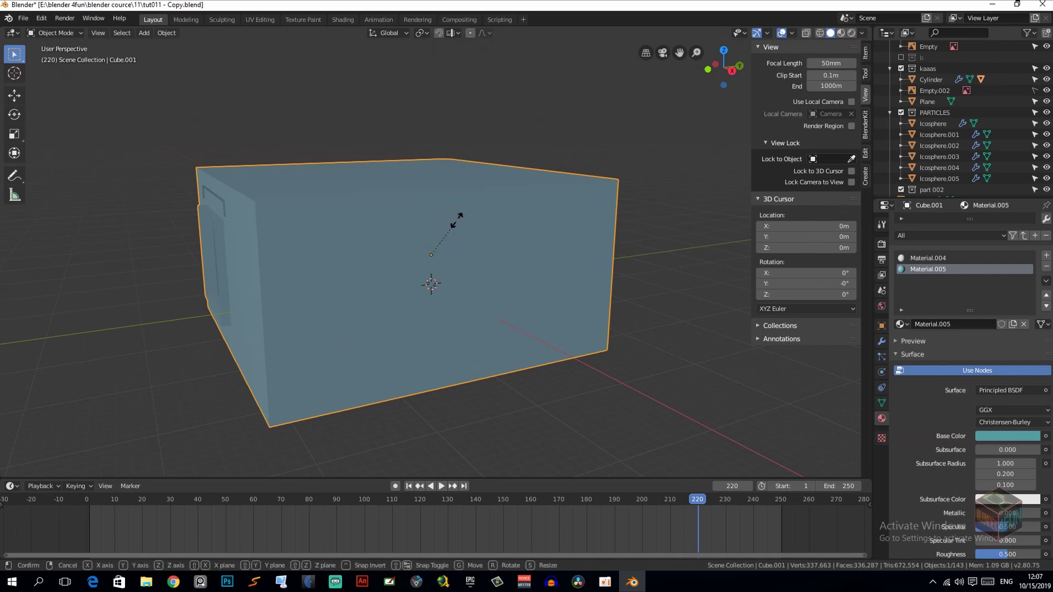
{"action": "key", "text": "Escape"}
{"action": "key", "text": "z"}
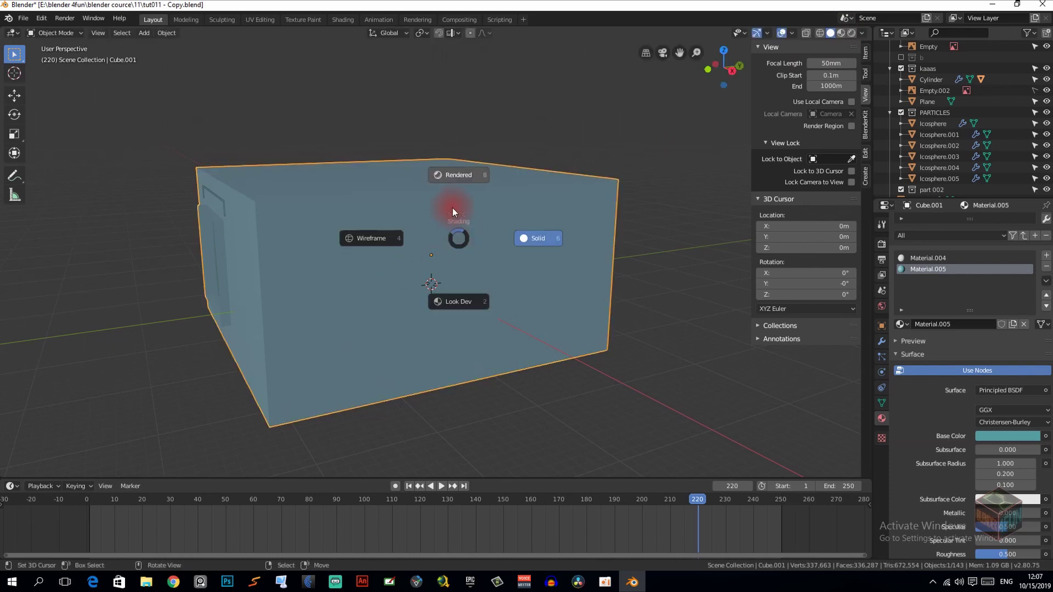
{"action": "left_click", "coordinate": [445, 305]}
{"action": "mouse_move", "coordinate": [445, 304]}
{"action": "middle_mouse_down"}
{"action": "mouse_move", "coordinate": [307, 254]}
{"action": "mouse_move", "coordinate": [177, 254]}
{"action": "mouse_move", "coordinate": [230, 254]}
{"action": "mouse_move", "coordinate": [347, 220]}
{"action": "mouse_move", "coordinate": [373, 292]}
{"action": "mouse_move", "coordinate": [370, 269]}
{"action": "mouse_move", "coordinate": [380, 289]}
{"action": "mouse_move", "coordinate": [406, 282]}
{"action": "mouse_move", "coordinate": [372, 284]}
{"action": "mouse_move", "coordinate": [472, 249]}
{"action": "middle_mouse_up"}
{"action": "scroll", "coordinate": [236, 252], "scroll_direction": "up", "scroll_amount": 3}
{"action": "scroll", "coordinate": [347, 221], "scroll_direction": "down", "scroll_amount": 4}
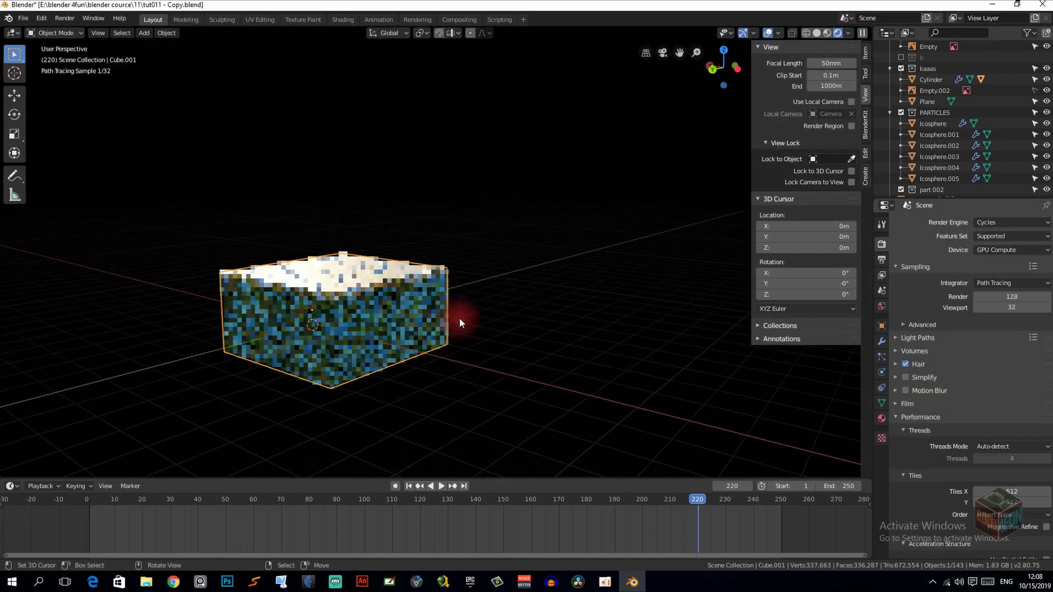
Step: Set the render engine to Eevee, switch to Solid shading and go to the Shading workspace
{"action": "left_click", "coordinate": [998, 223]}
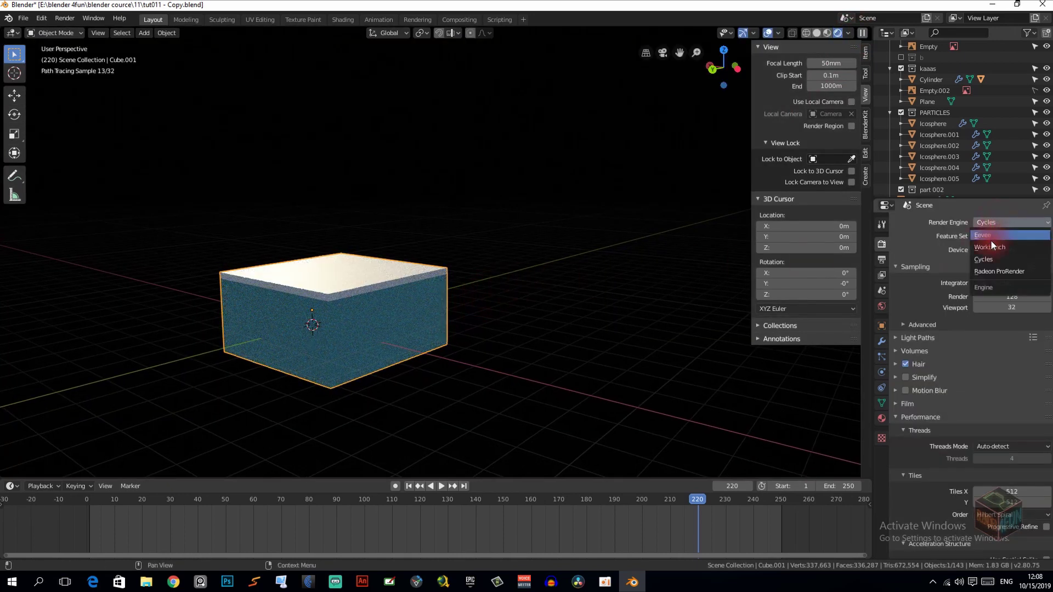
{"action": "left_click", "coordinate": [985, 233]}
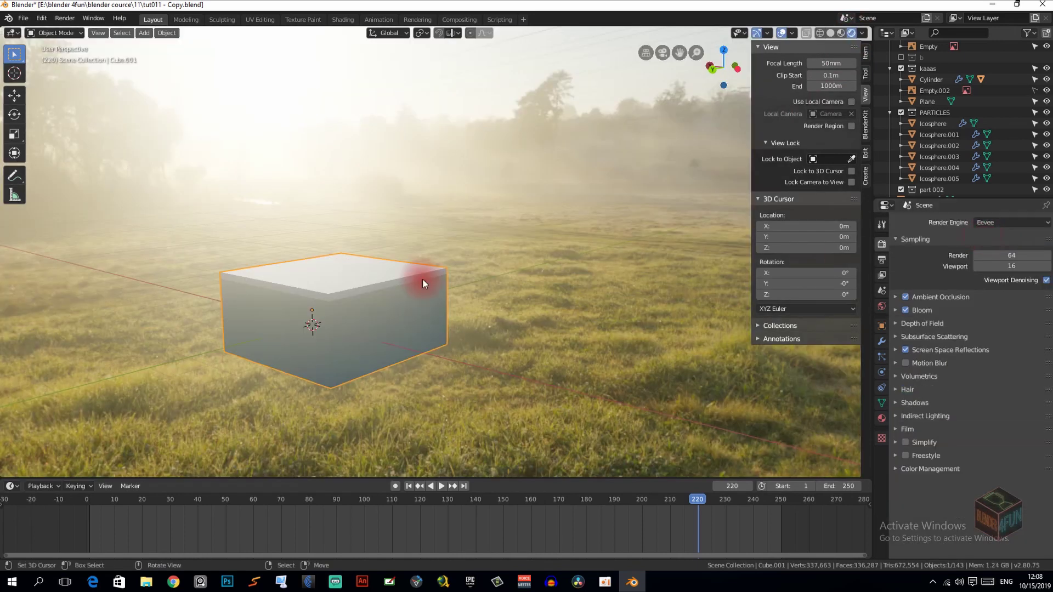
{"action": "mouse_move", "coordinate": [422, 279]}
{"action": "middle_mouse_down"}
{"action": "mouse_move", "coordinate": [251, 284]}
{"action": "mouse_move", "coordinate": [124, 265]}
{"action": "mouse_move", "coordinate": [171, 284]}
{"action": "mouse_move", "coordinate": [926, 263]}
{"action": "middle_mouse_up"}
{"action": "mouse_move", "coordinate": [687, 265]}
{"action": "middle_mouse_down"}
{"action": "mouse_move", "coordinate": [691, 292]}
{"action": "mouse_move", "coordinate": [726, 287]}
{"action": "mouse_move", "coordinate": [558, 147]}
{"action": "mouse_move", "coordinate": [564, 137]}
{"action": "mouse_move", "coordinate": [411, 254]}
{"action": "mouse_move", "coordinate": [252, 298]}
{"action": "middle_mouse_up"}
{"action": "mouse_move", "coordinate": [333, 293]}
{"action": "middle_mouse_down"}
{"action": "mouse_move", "coordinate": [453, 266]}
{"action": "mouse_move", "coordinate": [428, 272]}
{"action": "mouse_move", "coordinate": [545, 266]}
{"action": "mouse_move", "coordinate": [517, 262]}
{"action": "mouse_move", "coordinate": [521, 298]}
{"action": "middle_mouse_up"}
{"action": "scroll", "coordinate": [437, 273], "scroll_direction": "up", "scroll_amount": 3}
{"action": "scroll", "coordinate": [517, 262], "scroll_direction": "down", "scroll_amount": 3}
{"action": "left_click", "coordinate": [833, 34]}
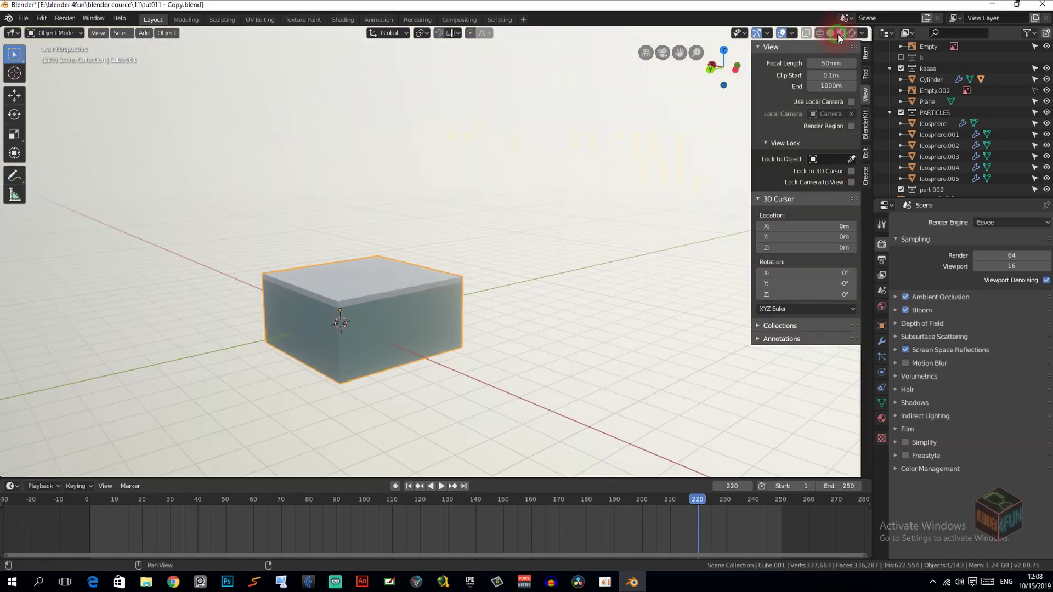
{"action": "left_click", "coordinate": [343, 19]}
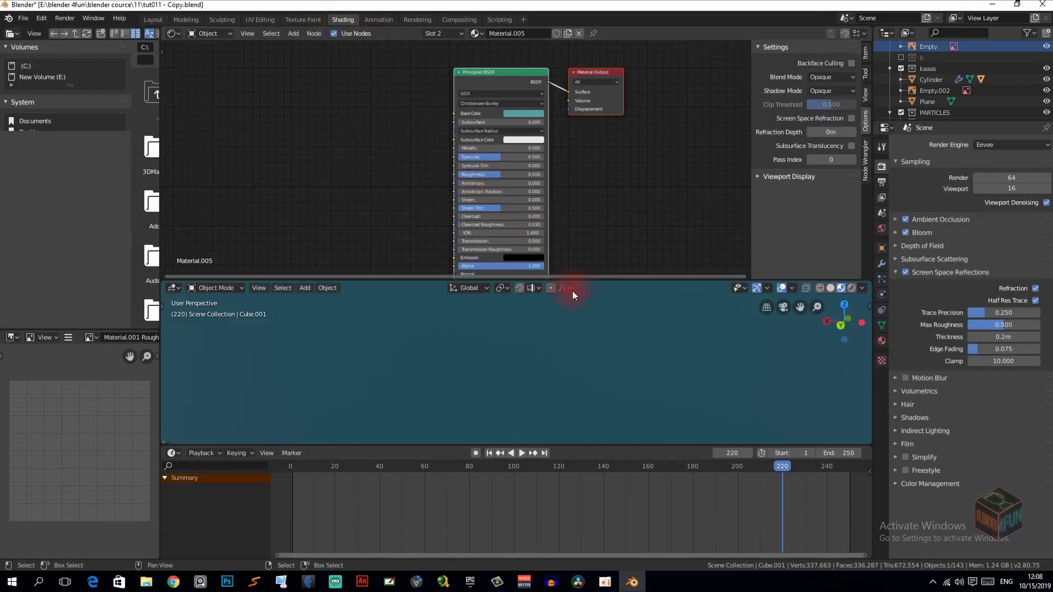
Step: Show the World node tree and move the HDR image and Emission nodes left
{"action": "left_click", "coordinate": [210, 34]}
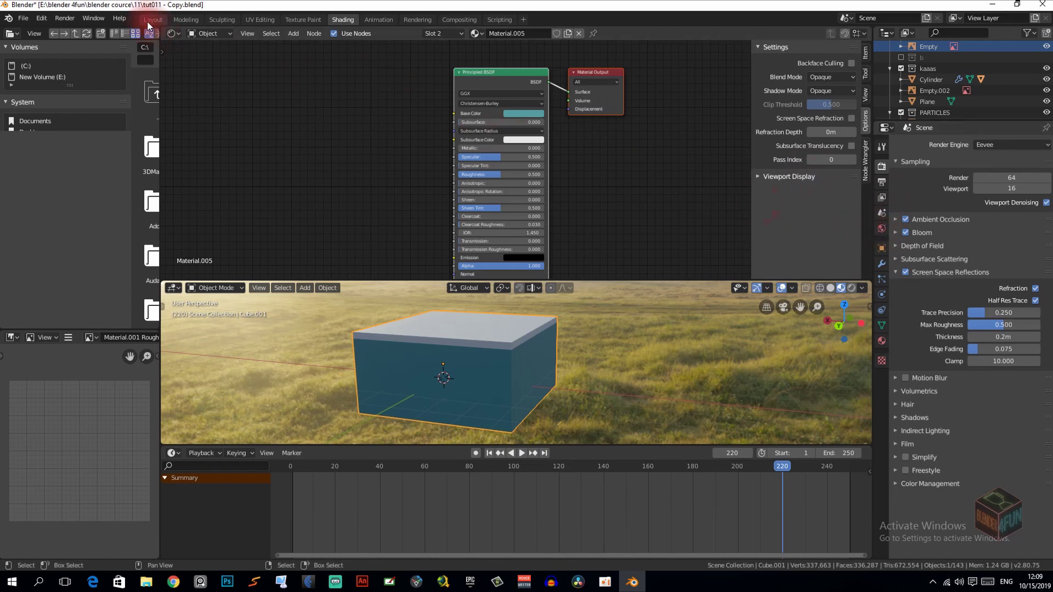
{"action": "left_click", "coordinate": [195, 33]}
{"action": "left_click", "coordinate": [199, 57]}
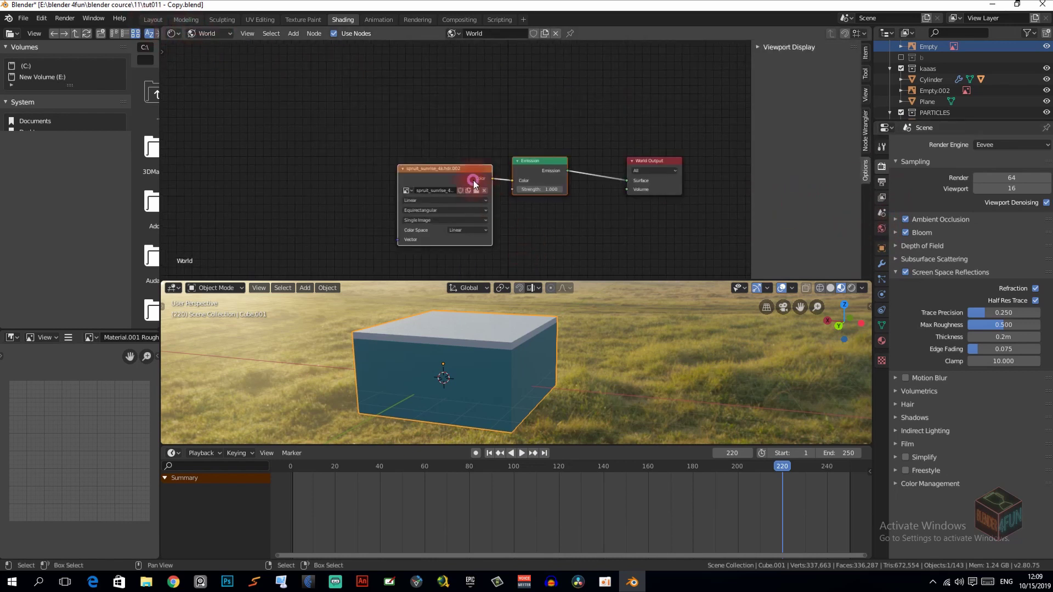
{"action": "left_click_drag", "start_coordinate": [469, 176], "coordinate": [394, 164]}
{"action": "left_click_drag", "start_coordinate": [536, 173], "coordinate": [504, 171]}
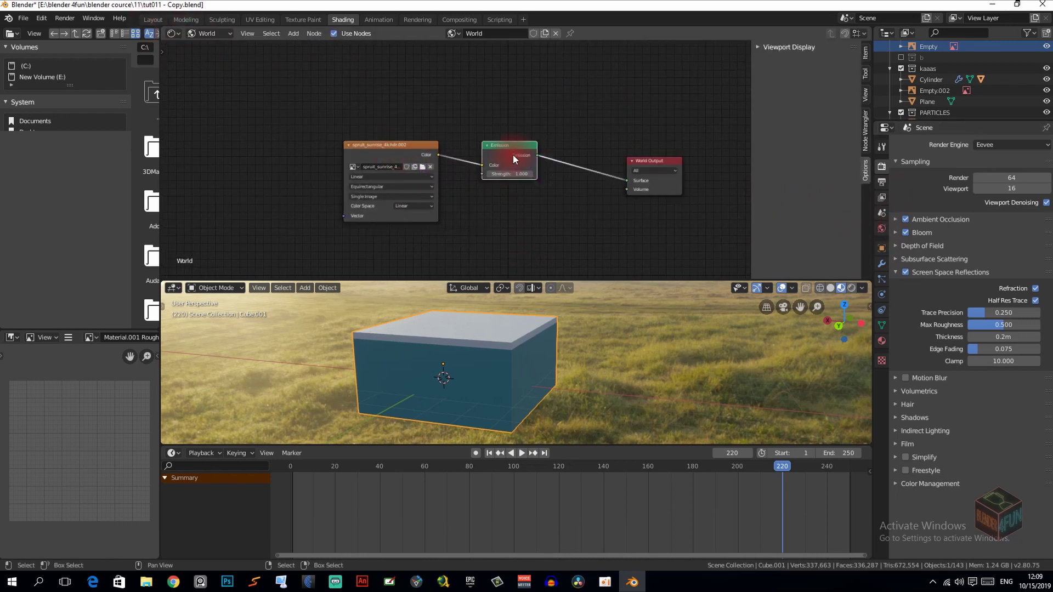
Step: Try an Emission strength of 10.9 but keep it at 1.000
{"action": "scroll", "coordinate": [499, 151], "scroll_direction": "up", "scroll_amount": 2}
{"action": "scroll", "coordinate": [500, 155], "scroll_direction": "up", "scroll_amount": 1}
{"action": "scroll", "coordinate": [439, 142], "scroll_direction": "up", "scroll_amount": 2}
{"action": "mouse_move", "coordinate": [433, 153]}
{"action": "left_mouse_down"}
{"action": "mouse_move", "coordinate": [467, 153]}
{"action": "mouse_move", "coordinate": [443, 154]}
{"action": "left_mouse_up"}
{"action": "left_click", "coordinate": [443, 153]}
{"action": "type", "text": "10.9"}
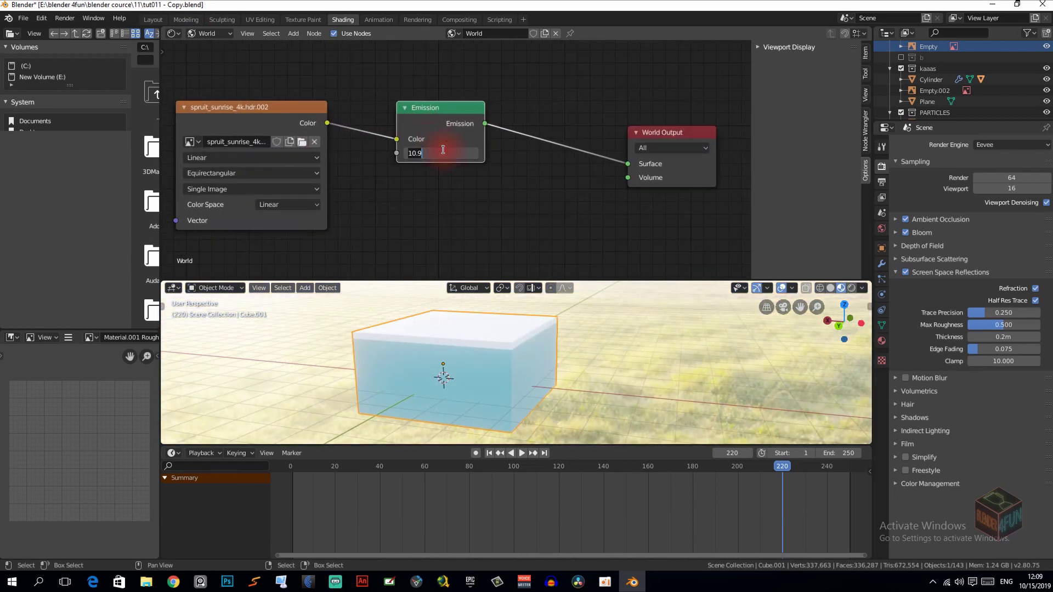
{"action": "key", "text": "Return"}
{"action": "mouse_move", "coordinate": [212, 135]}
{"action": "middle_mouse_down"}
{"action": "mouse_move", "coordinate": [308, 138]}
{"action": "mouse_move", "coordinate": [502, 236]}
{"action": "middle_mouse_up"}
{"action": "scroll", "coordinate": [351, 145], "scroll_direction": "down", "scroll_amount": 1}
{"action": "scroll", "coordinate": [482, 350], "scroll_direction": "down", "scroll_amount": 3}
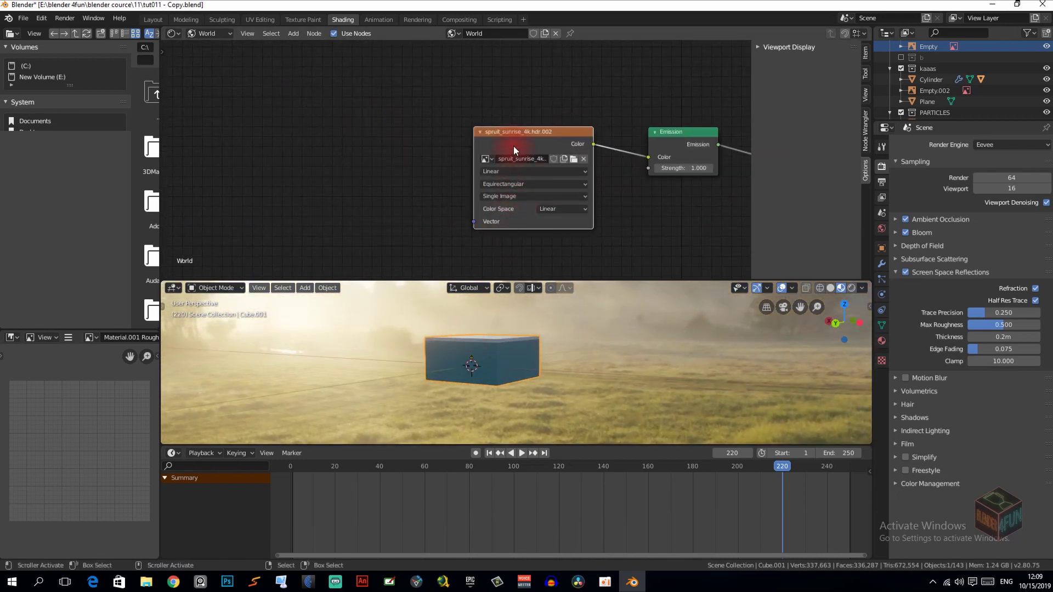
Step: Add Texture Coordinate and Mapping nodes to the sunrise HDR with Node Wrangler's Ctrl+T
{"action": "key", "text": "ctrl+t"}
{"action": "middle_click_drag", "start_coordinate": [513, 146], "coordinate": [524, 152]}
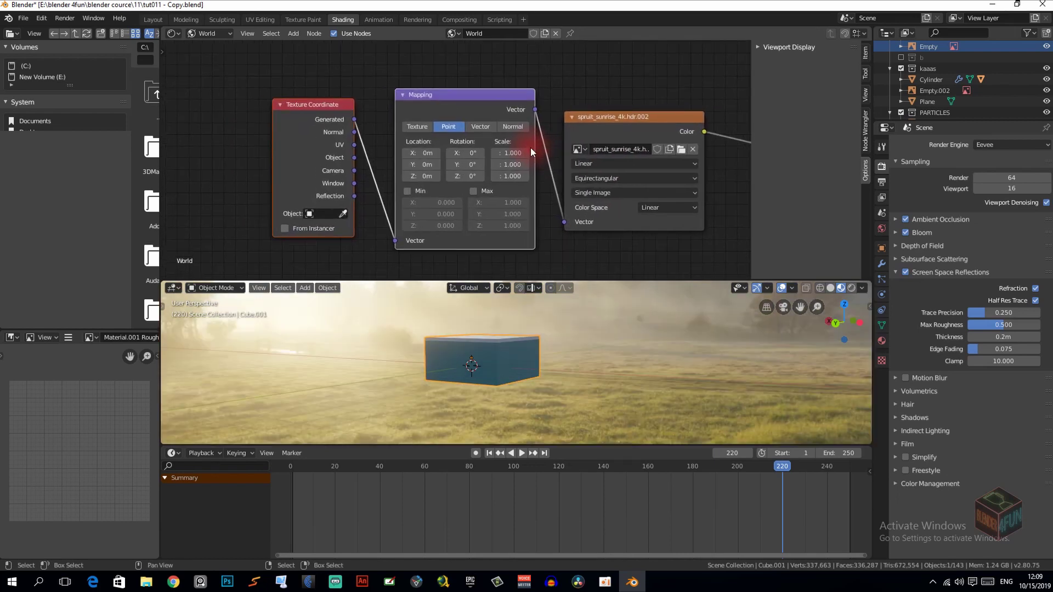
{"action": "scroll", "coordinate": [527, 151], "scroll_direction": "down", "scroll_amount": 2}
{"action": "middle_click_drag", "start_coordinate": [505, 156], "coordinate": [485, 153]}
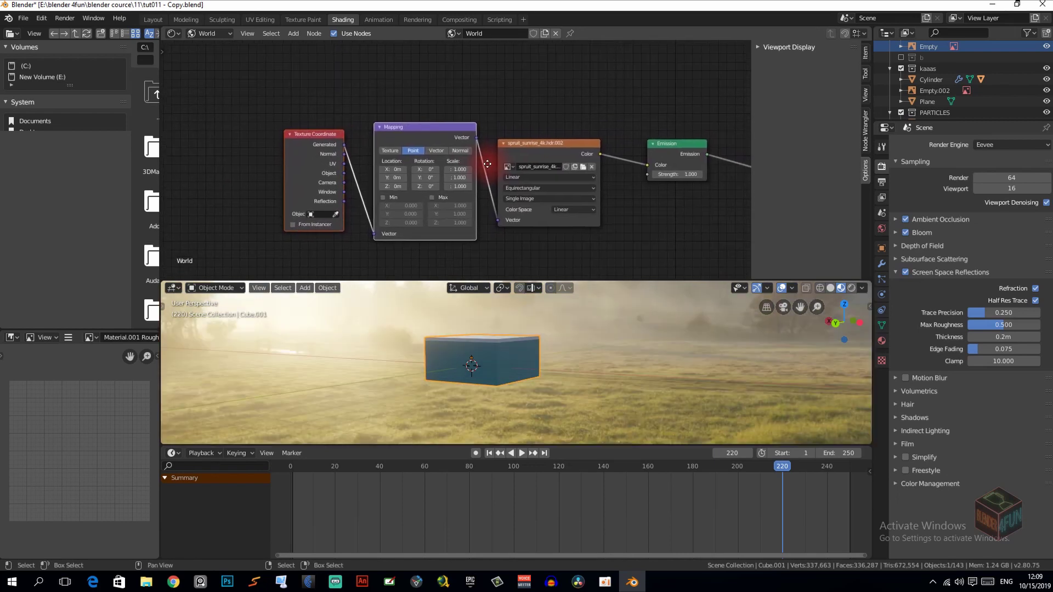
{"action": "left_click_drag", "start_coordinate": [458, 171], "coordinate": [465, 183]}
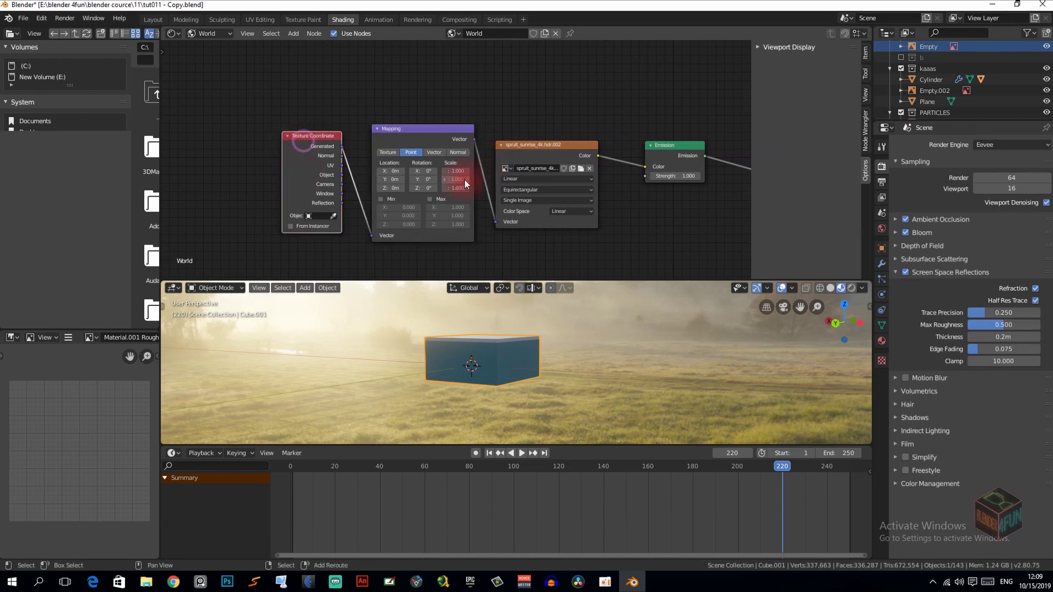
Step: Remove the extra Texture Coordinate and Mapping nodes and link Texture Coordinate into Mapping
{"action": "key", "text": "shift+a"}
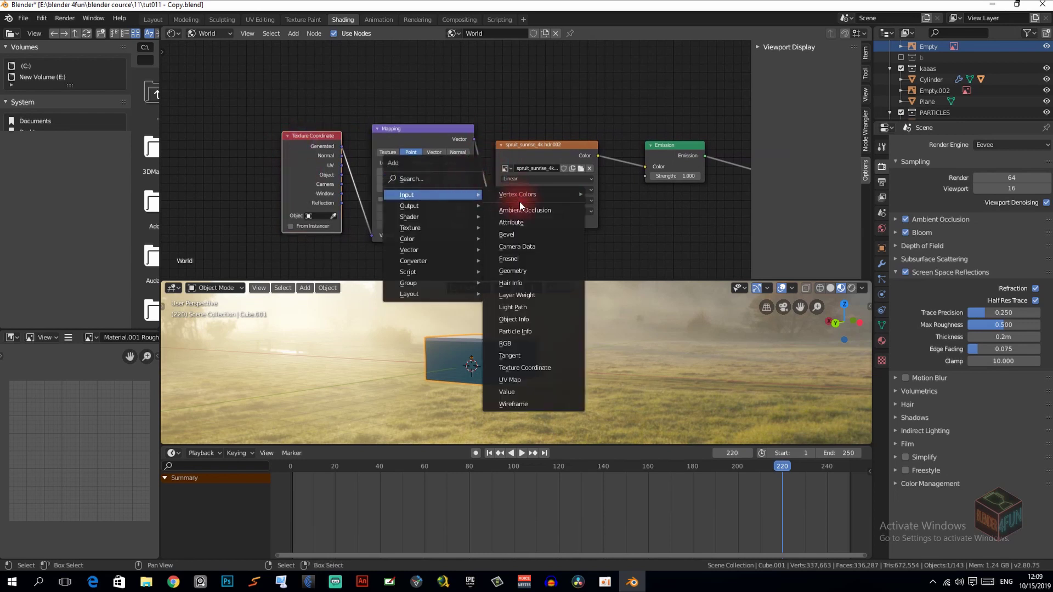
{"action": "left_click", "coordinate": [515, 367]}
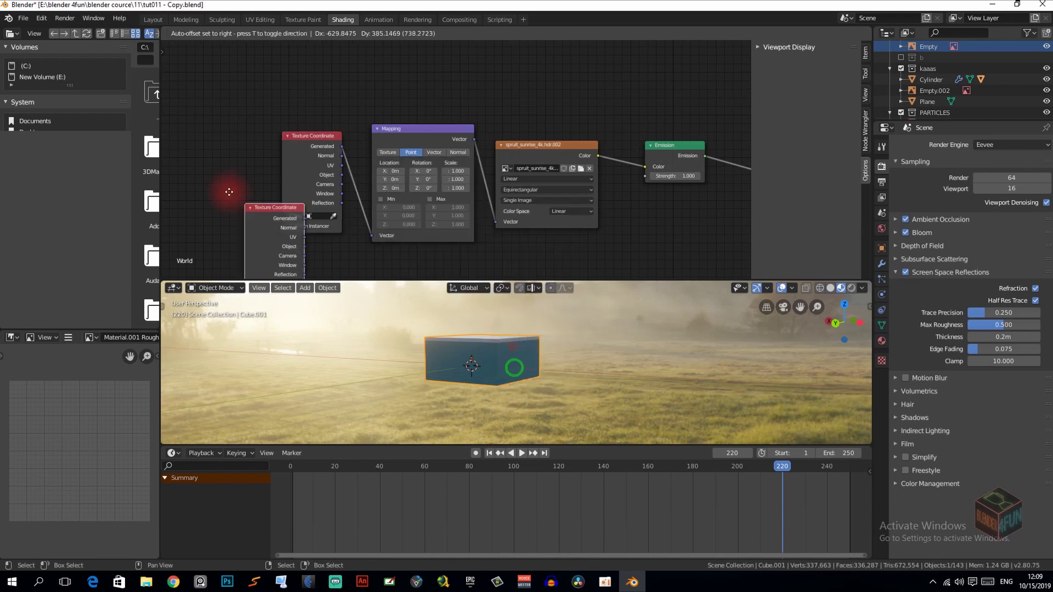
{"action": "left_click", "coordinate": [203, 119]}
{"action": "key", "text": "x"}
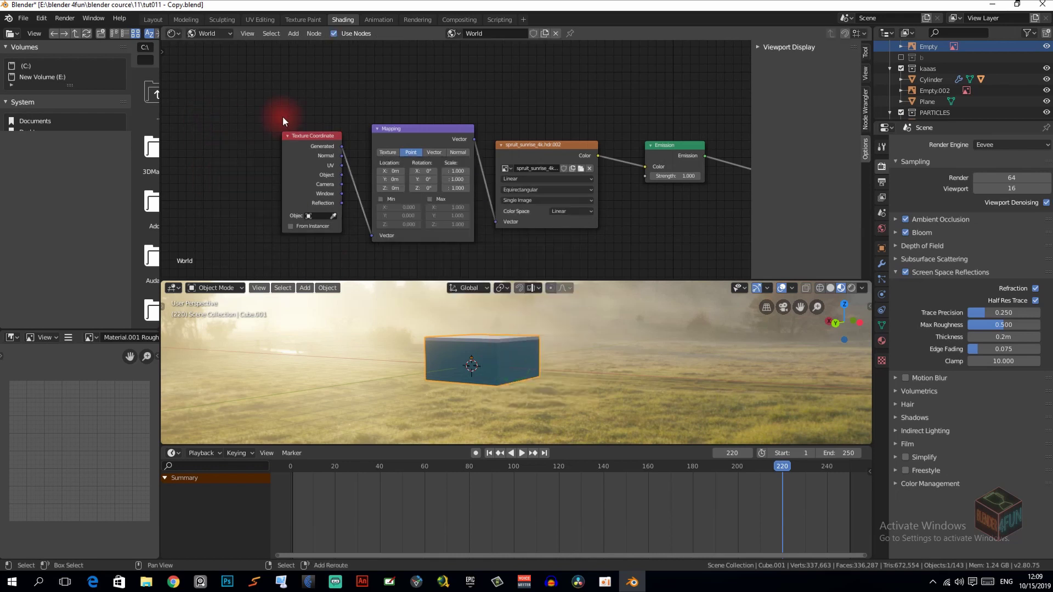
{"action": "key", "text": "shift+a"}
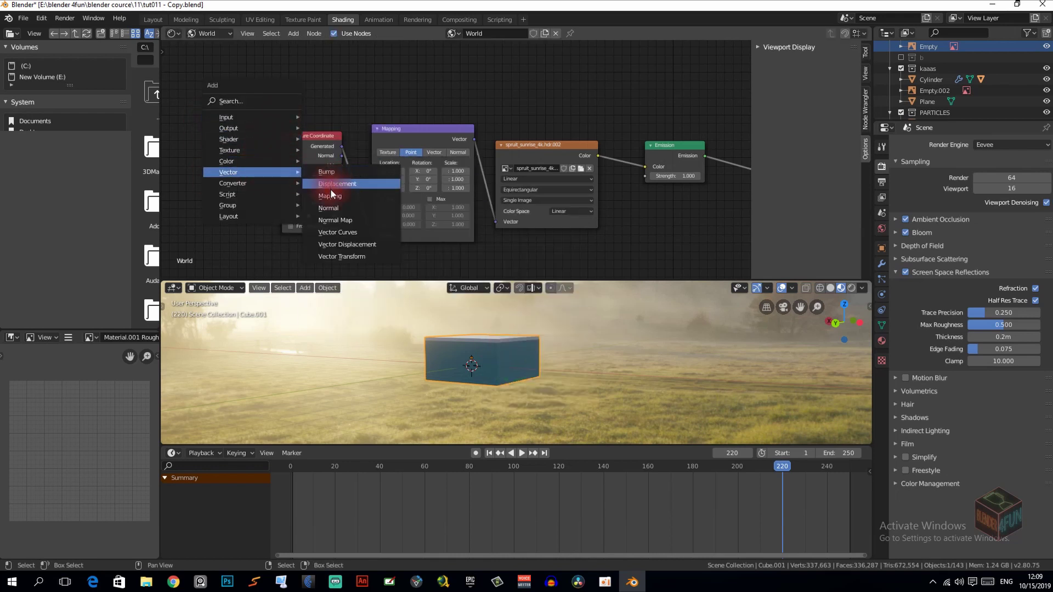
{"action": "left_click", "coordinate": [330, 196]}
{"action": "key", "text": "x"}
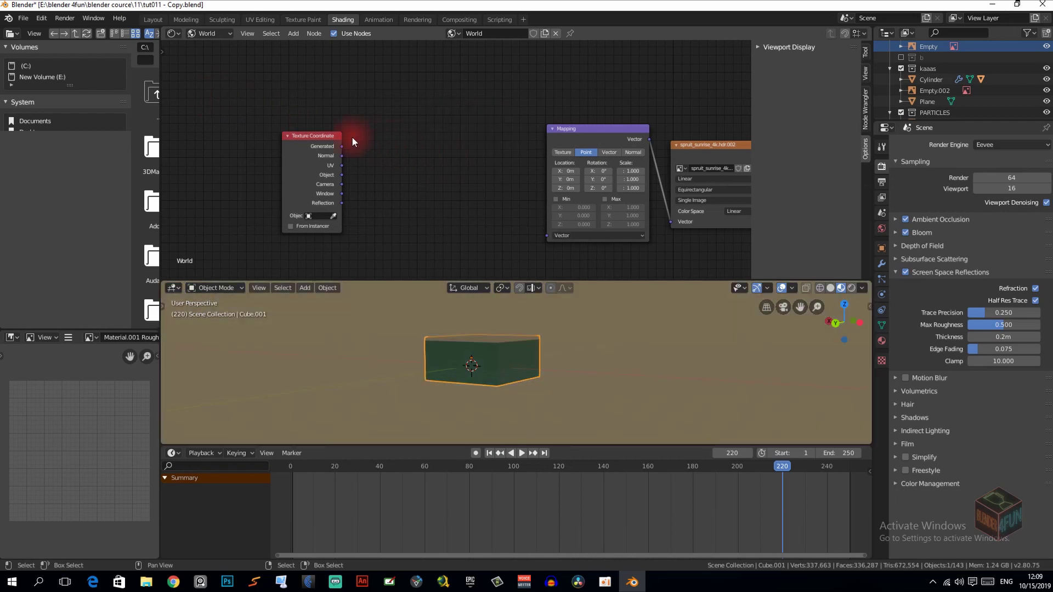
{"action": "left_click_drag", "start_coordinate": [342, 146], "coordinate": [547, 235]}
{"action": "middle_click_drag", "start_coordinate": [501, 177], "coordinate": [381, 185]}
{"action": "scroll", "coordinate": [480, 167], "scroll_direction": "up", "scroll_amount": 2}
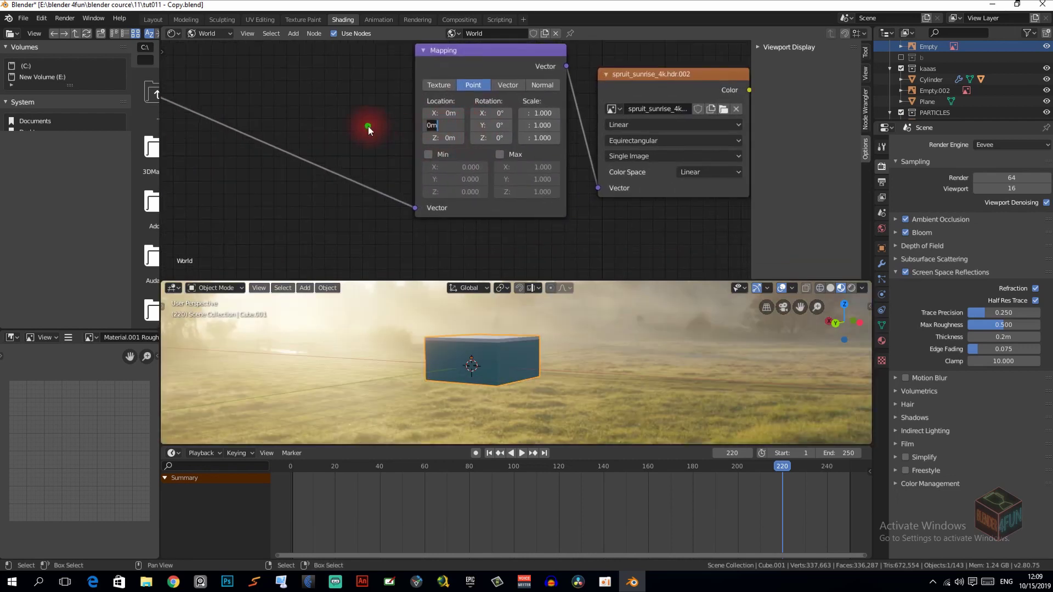
Step: Rotate the HDR background 66.6° around Z, keeping its Z location at 0 m
{"action": "left_click_drag", "start_coordinate": [443, 137], "coordinate": [458, 138]}
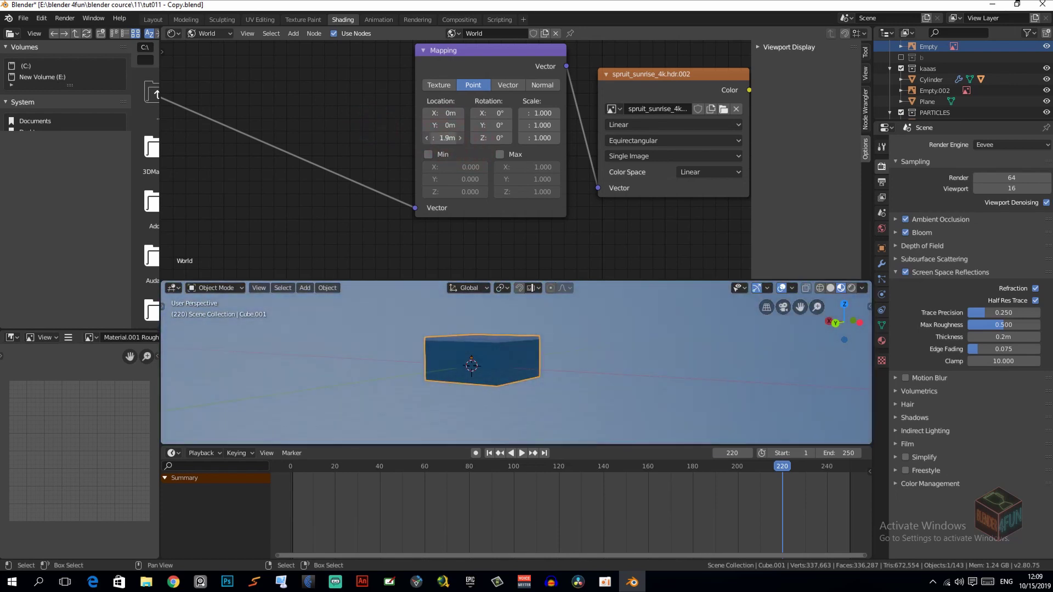
{"action": "left_click", "coordinate": [412, 126]}
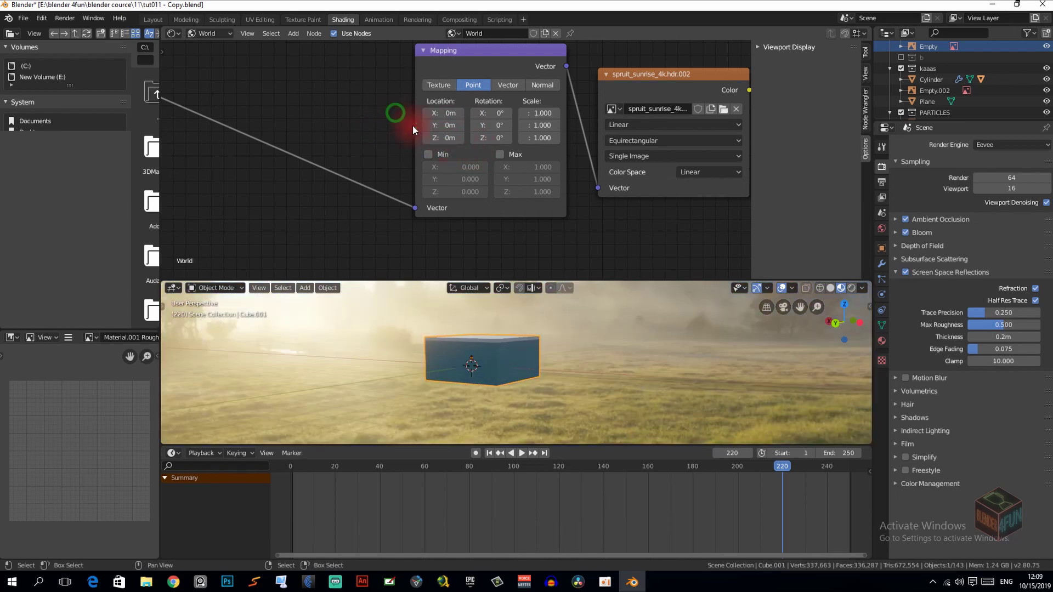
{"action": "left_click_drag", "start_coordinate": [491, 138], "coordinate": [575, 341]}
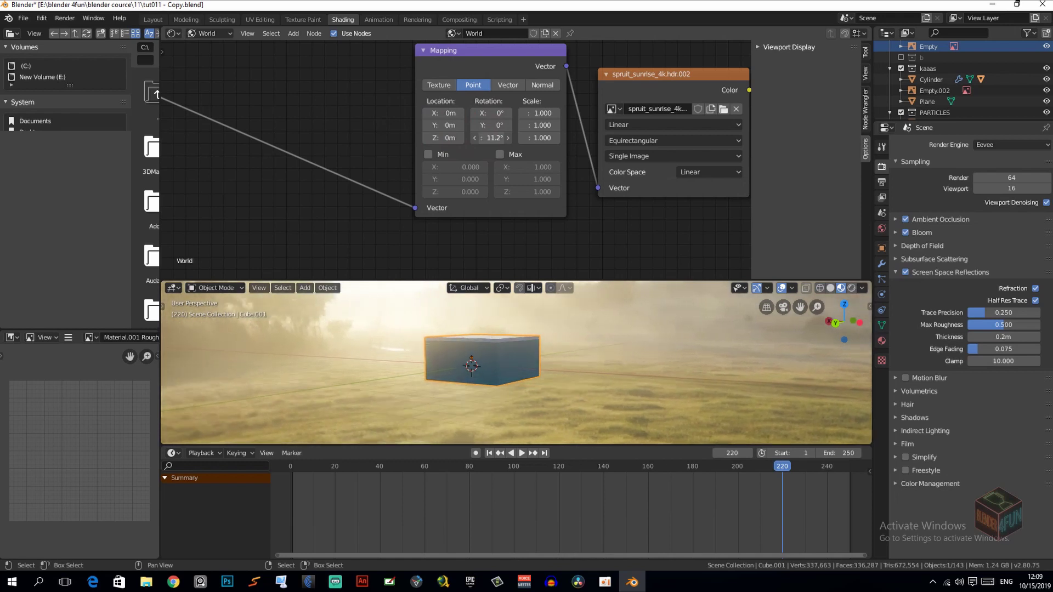
{"action": "middle_click_drag", "start_coordinate": [556, 337], "coordinate": [509, 362]}
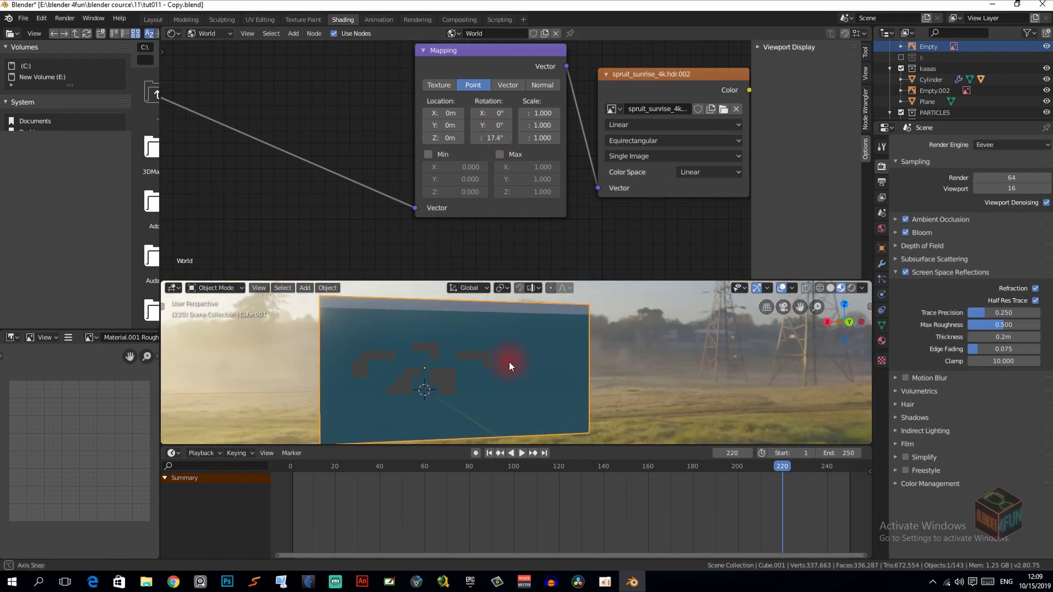
{"action": "left_click_drag", "start_coordinate": [483, 141], "coordinate": [534, 141]}
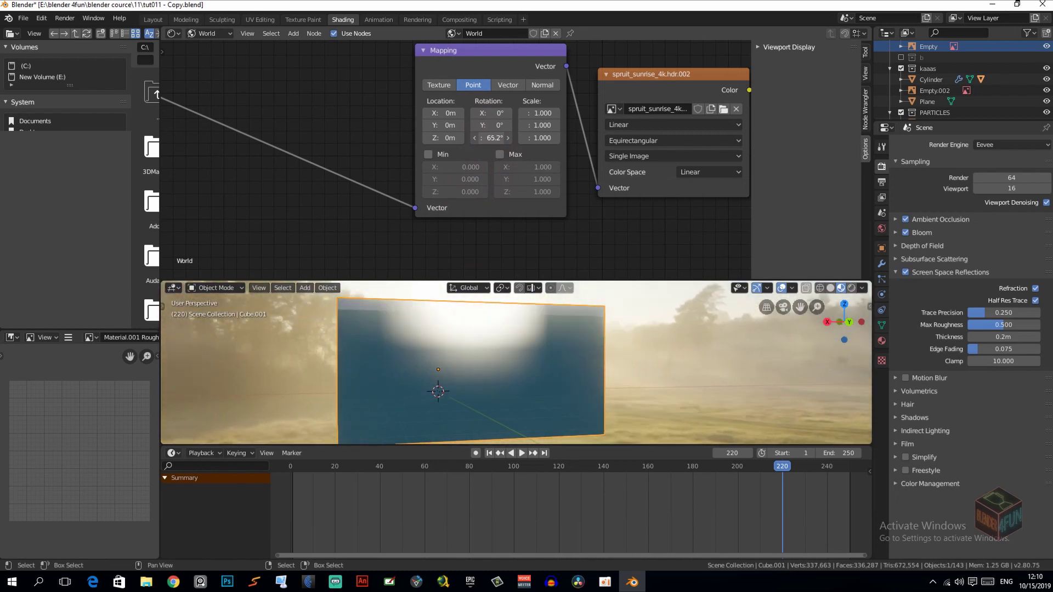
Step: Delete the large box enclosing the scene
{"action": "mouse_move", "coordinate": [476, 308]}
{"action": "middle_mouse_down"}
{"action": "mouse_move", "coordinate": [476, 340]}
{"action": "mouse_move", "coordinate": [521, 311]}
{"action": "middle_mouse_up"}
{"action": "middle_click", "coordinate": [521, 310]}
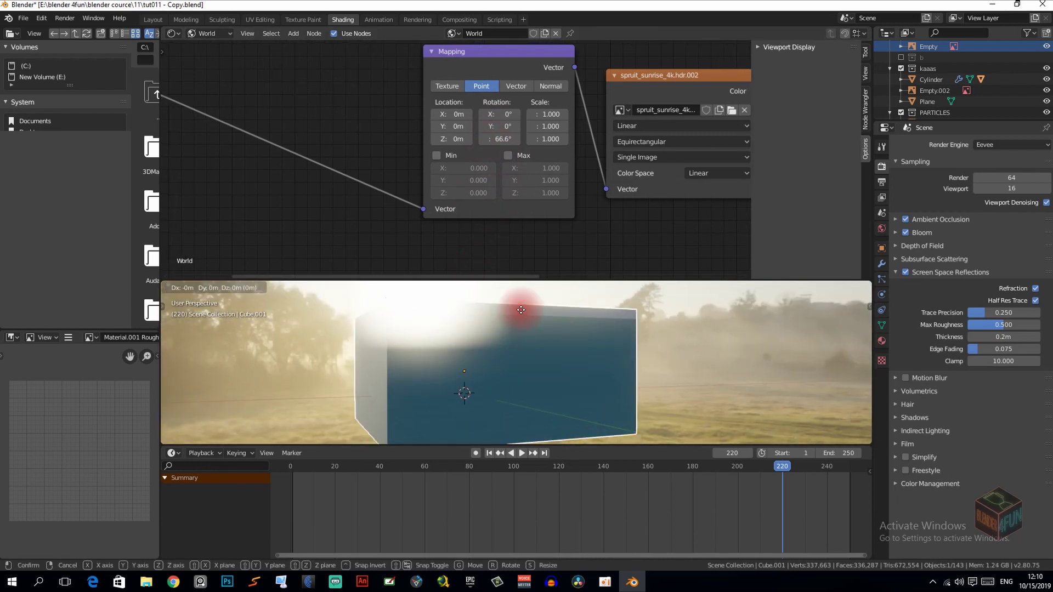
{"action": "key", "text": "Delete"}
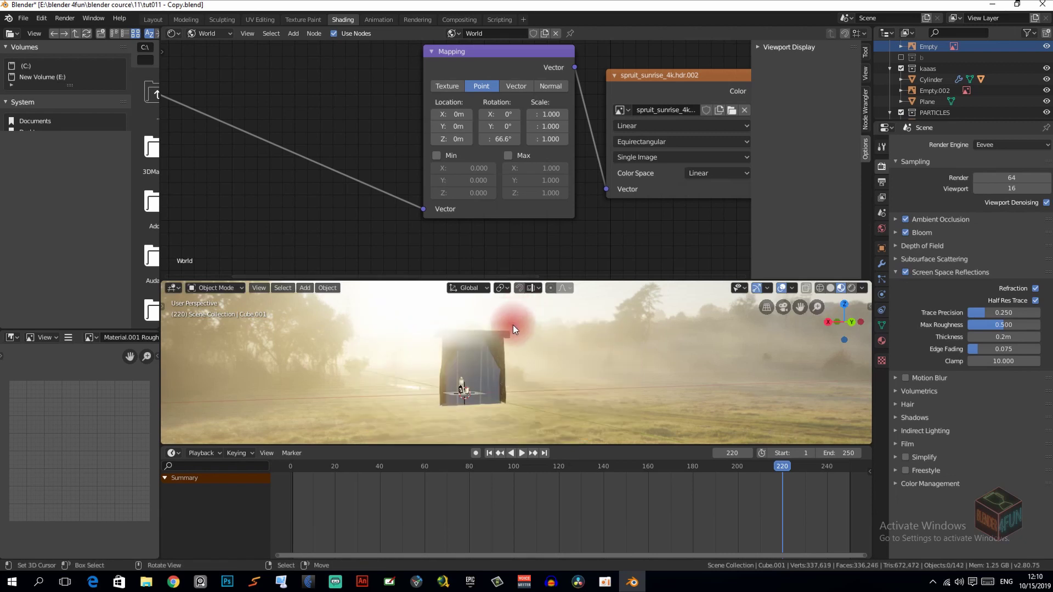
Step: Restore the deleted room box, frame the scene camera view, and save tut011 - Copy.blend
{"action": "key", "text": "KP_0"}
{"action": "mouse_move", "coordinate": [513, 325]}
{"action": "middle_mouse_down"}
{"action": "mouse_move", "coordinate": [432, 317]}
{"action": "mouse_move", "coordinate": [472, 306]}
{"action": "mouse_move", "coordinate": [452, 316]}
{"action": "middle_mouse_up"}
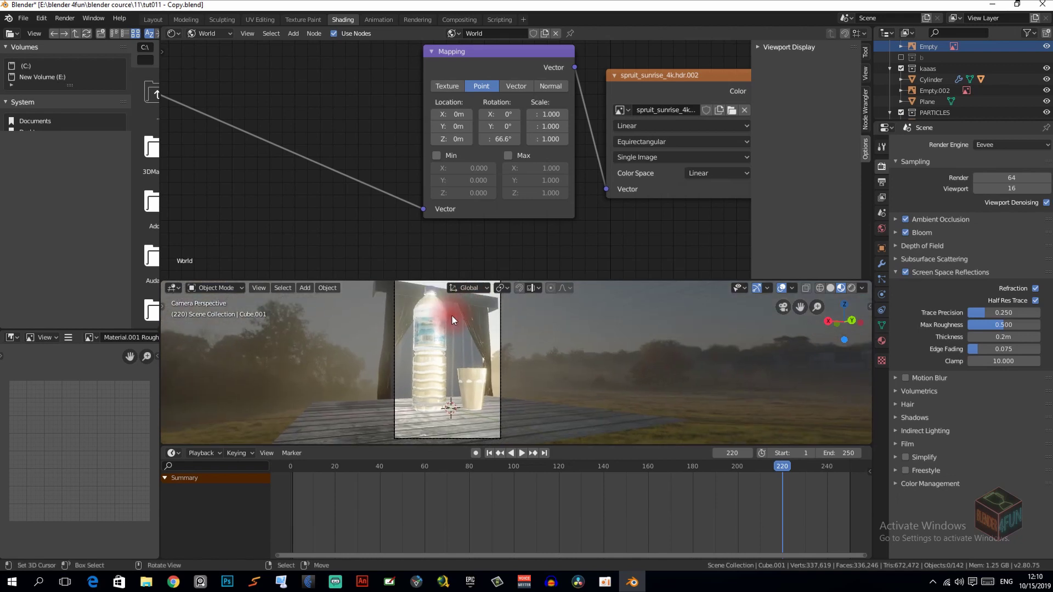
{"action": "key", "text": "ctrl+z"}
{"action": "key", "text": "KP_Decimal"}
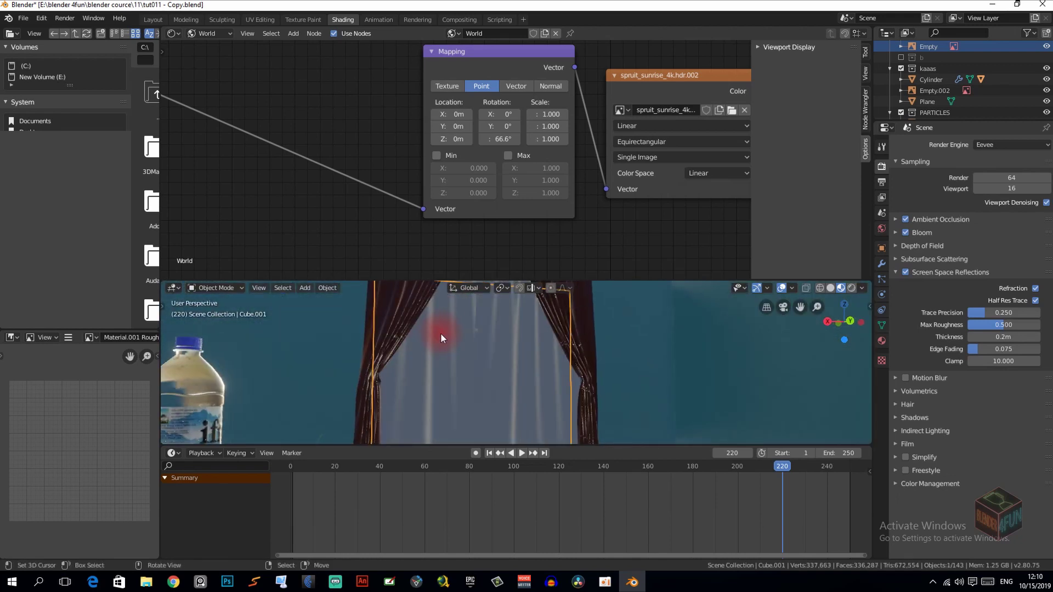
{"action": "key", "text": "KP_0"}
{"action": "key", "text": "Home"}
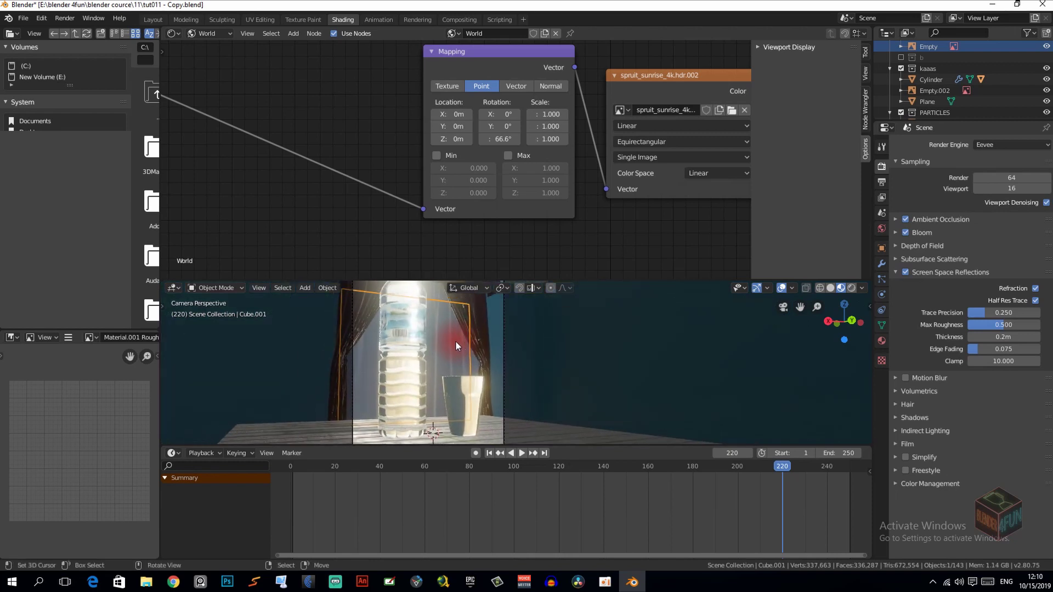
{"action": "mouse_move", "coordinate": [456, 341]}
{"action": "middle_mouse_down", "text": "ctrl"}
{"action": "mouse_move", "coordinate": [515, 341]}
{"action": "mouse_move", "coordinate": [502, 333]}
{"action": "middle_mouse_up", "text": "ctrl"}
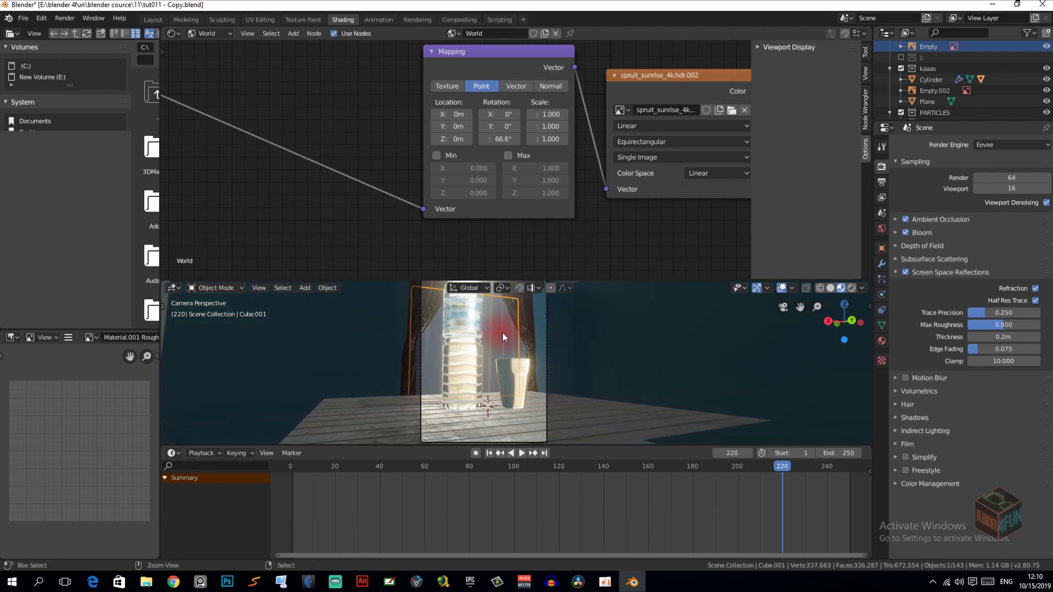
{"action": "key", "text": "ctrl+s"}
{"action": "scroll", "coordinate": [503, 333], "scroll_direction": "down", "scroll_amount": 3}
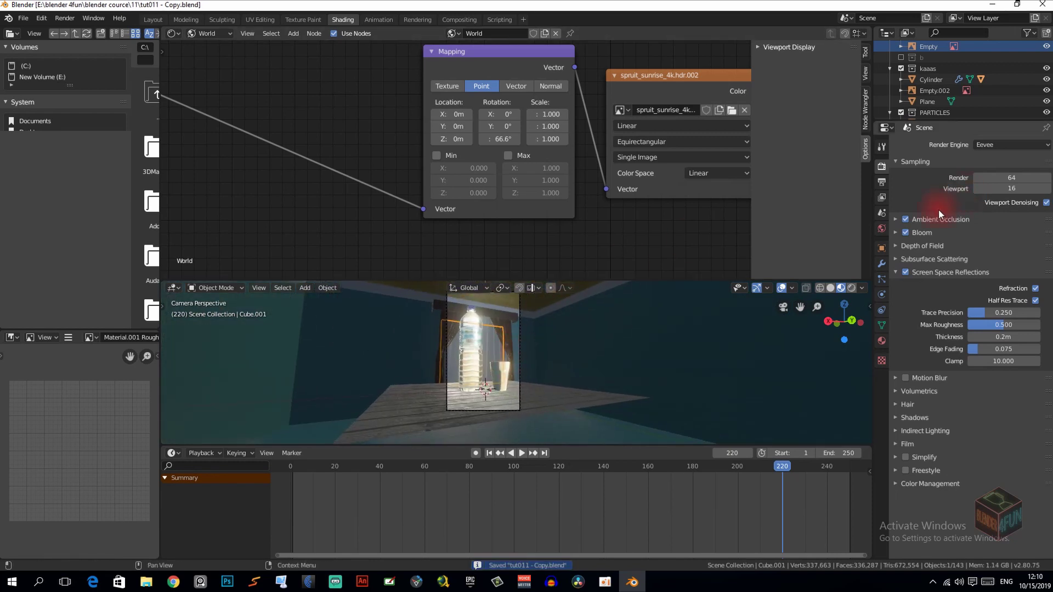
Step: Switch the render engine to Cycles, preview Rendered shading, then return to Material Preview
{"action": "left_click", "coordinate": [1024, 146]}
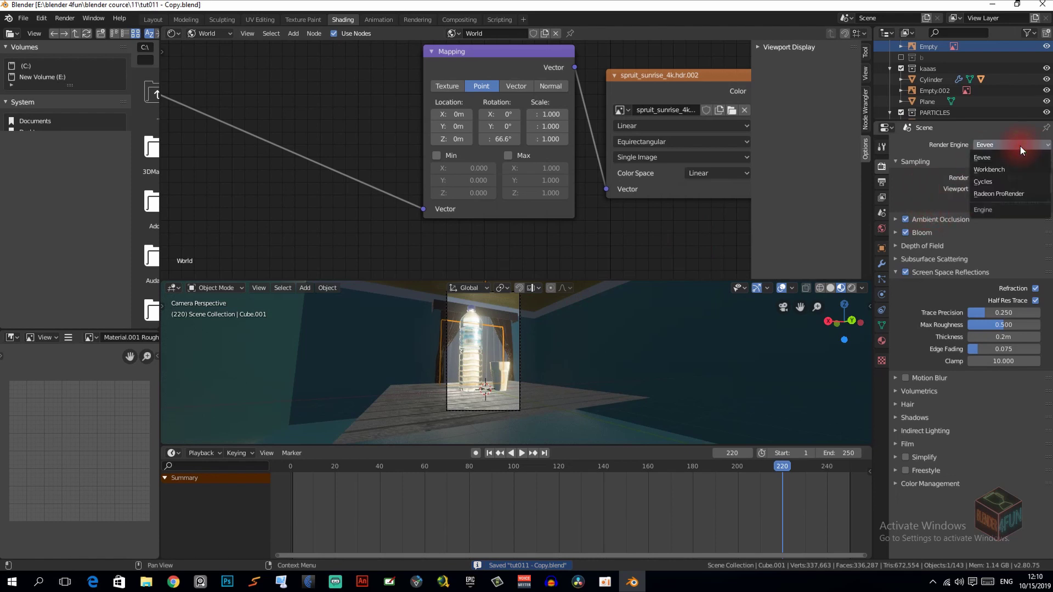
{"action": "left_click", "coordinate": [881, 165]}
{"action": "left_click", "coordinate": [1035, 146]}
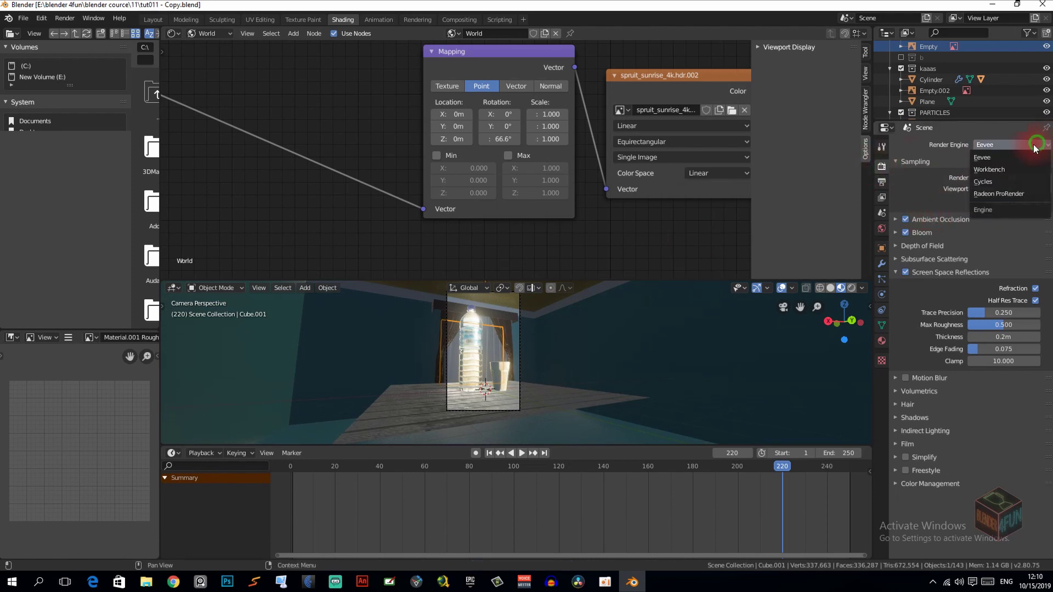
{"action": "left_click", "coordinate": [990, 178]}
{"action": "left_click", "coordinate": [850, 287]}
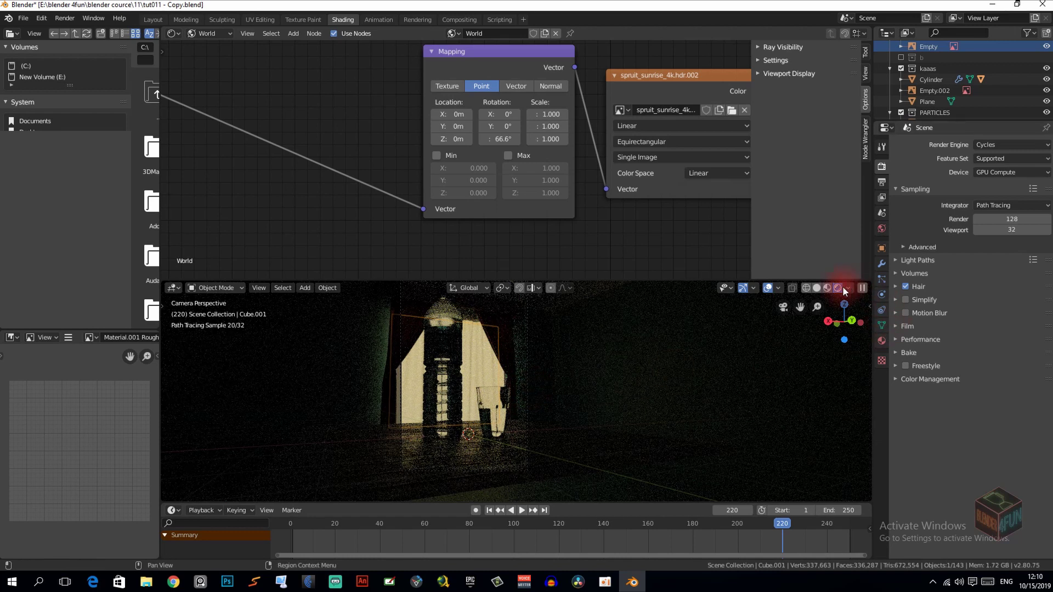
{"action": "left_click", "coordinate": [827, 287]}
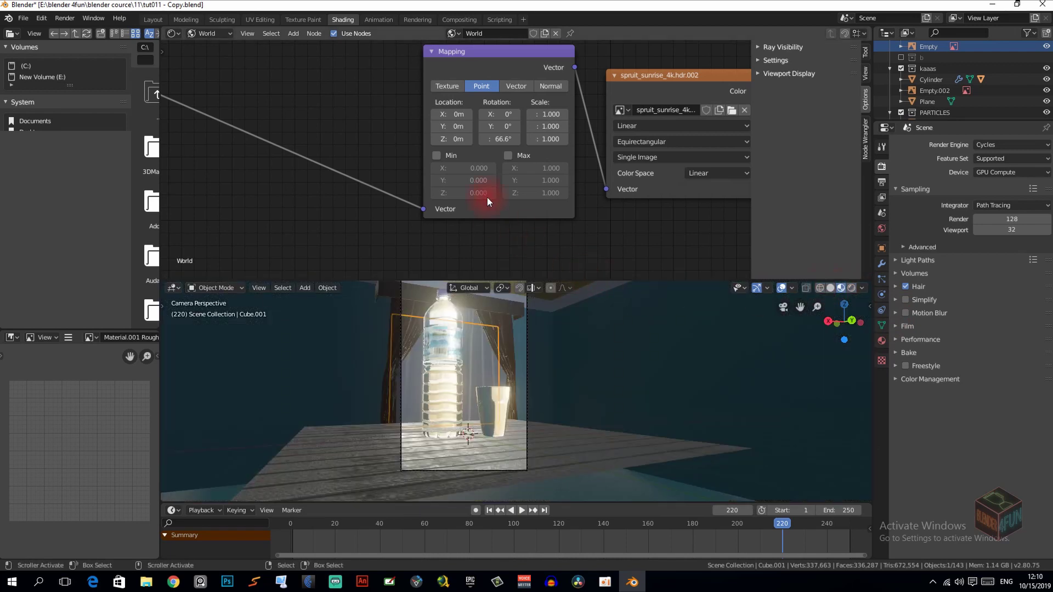
{"action": "scroll", "coordinate": [530, 138], "scroll_direction": "down", "scroll_amount": 1}
{"action": "scroll", "coordinate": [571, 134], "scroll_direction": "down", "scroll_amount": 10, "text": "ctrl"}
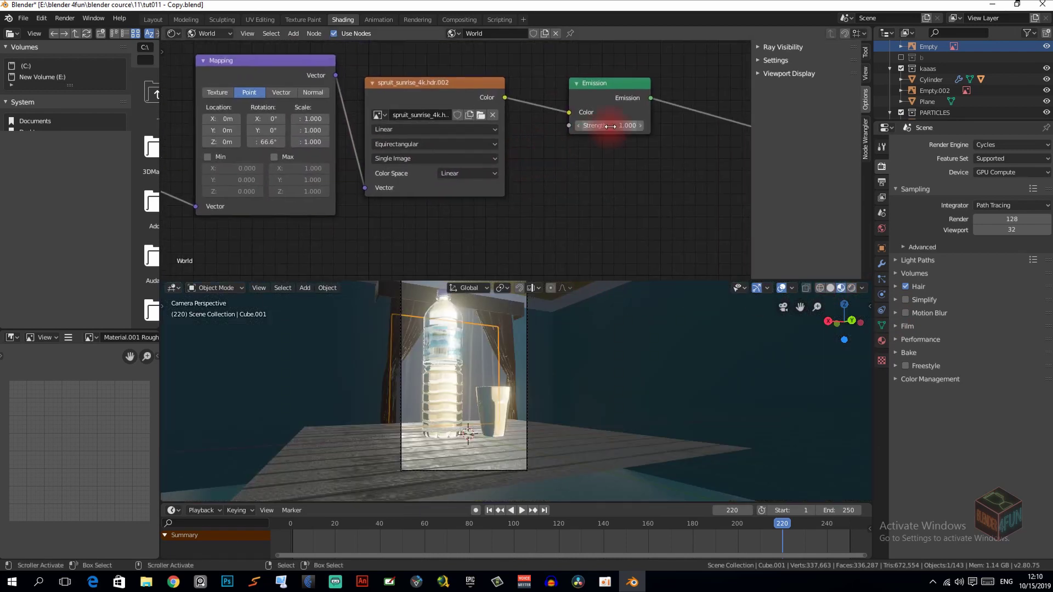
Step: Set the world Emission strength to 2 and save the file
{"action": "left_click", "coordinate": [610, 127]}
{"action": "type", "text": "2"}
{"action": "key", "text": "Return"}
{"action": "key", "text": "ctrl+s"}
Step: Show the Output Properties with the 800 × 1300 px resolution
{"action": "middle_click_drag", "start_coordinate": [571, 305], "coordinate": [561, 317], "text": "shift"}
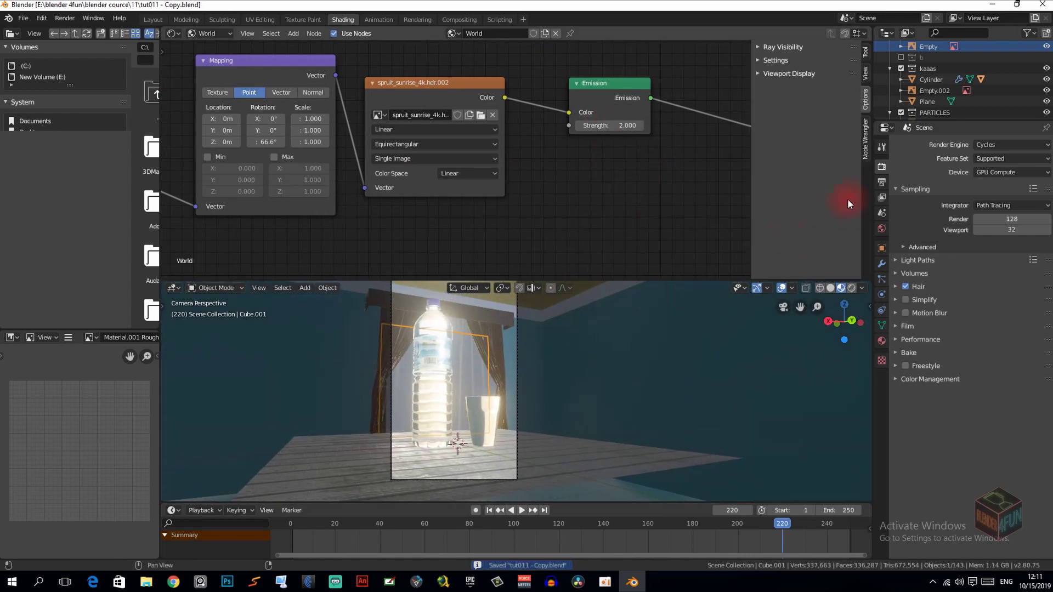
{"action": "scroll", "coordinate": [545, 336], "scroll_direction": "up", "scroll_amount": 1}
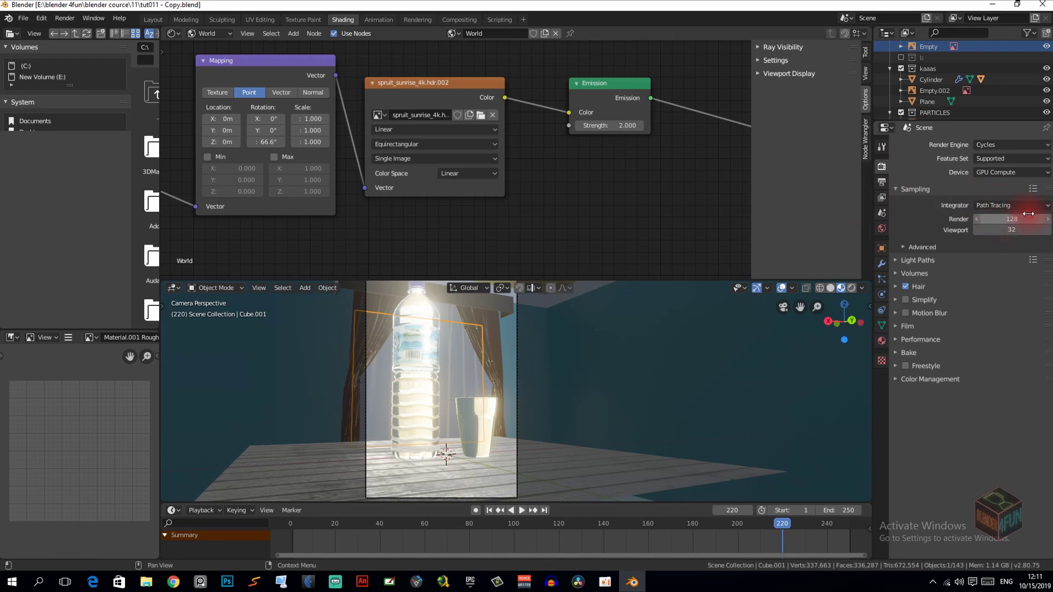
{"action": "left_click", "coordinate": [881, 181]}
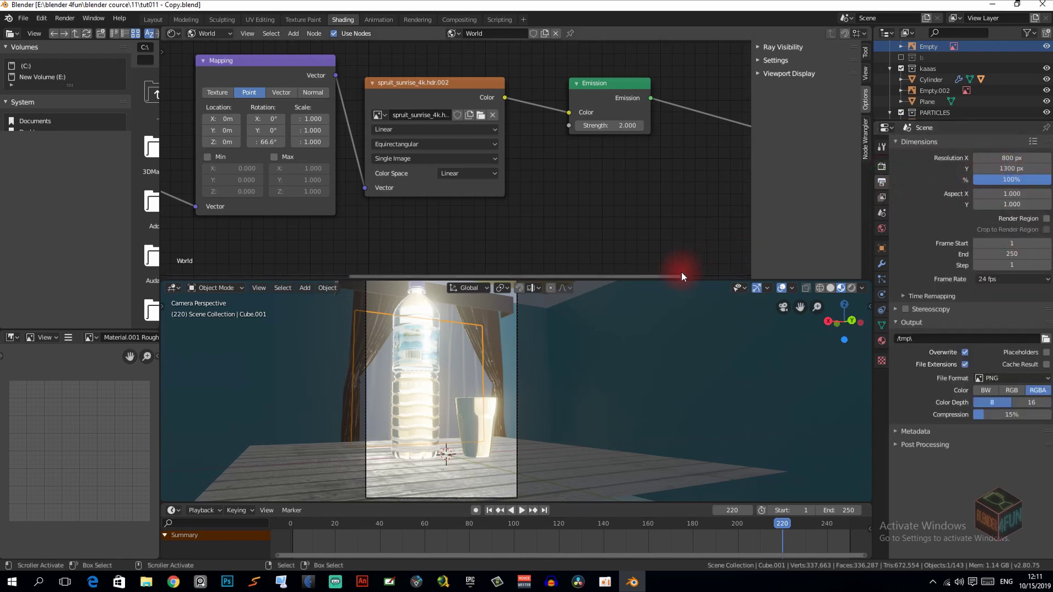
Step: Save the file and render frame 220 with F12
{"action": "key", "text": "ctrl+s"}
{"action": "scroll", "coordinate": [574, 321], "scroll_direction": "down", "scroll_amount": 1}
{"action": "scroll", "coordinate": [607, 333], "scroll_direction": "down", "scroll_amount": 1}
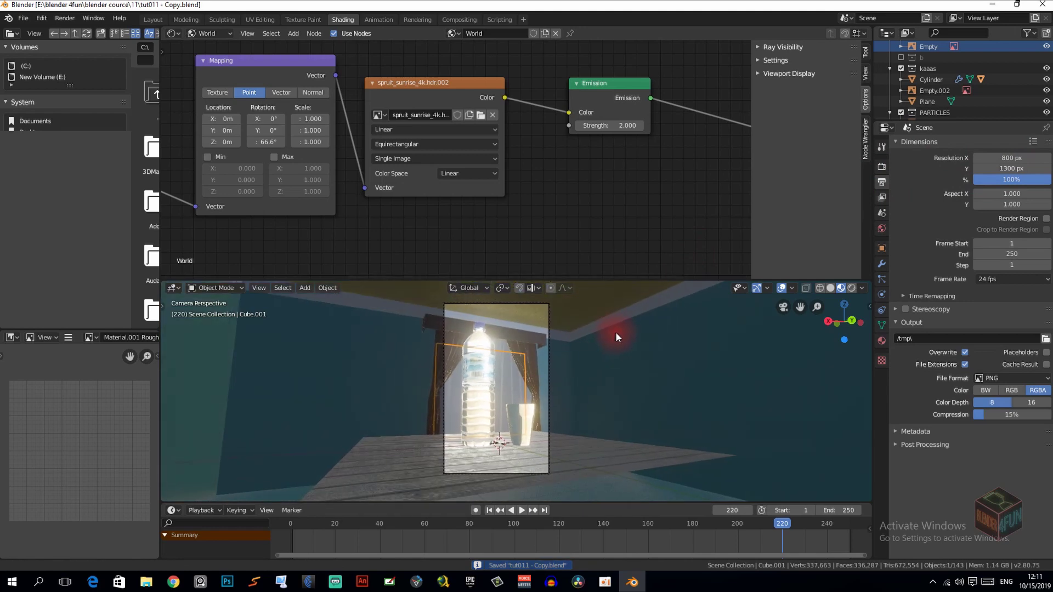
{"action": "key", "text": "F12"}
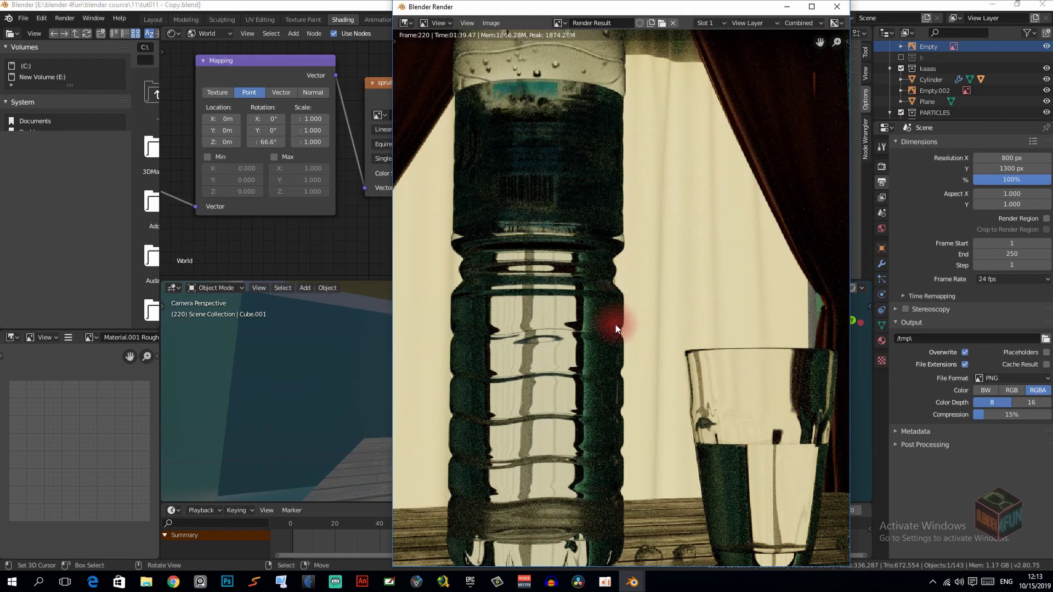
Step: Zoom and pan around the grainy render to inspect the glass and table
{"action": "middle_click_drag", "start_coordinate": [615, 328], "coordinate": [576, 193]}
{"action": "scroll", "coordinate": [576, 322], "scroll_direction": "up", "scroll_amount": 1}
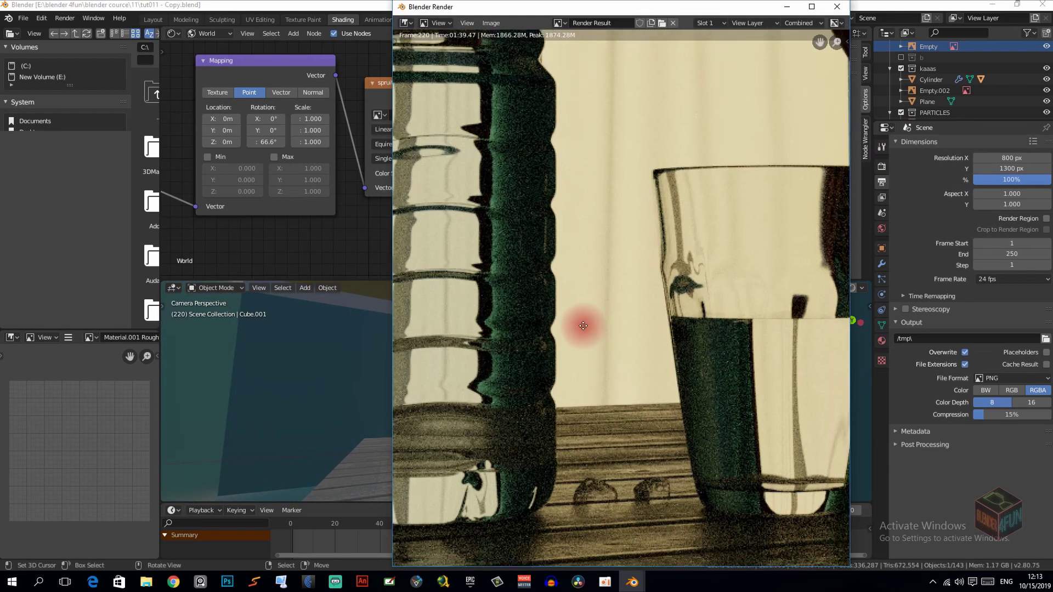
{"action": "scroll", "coordinate": [564, 457], "scroll_direction": "up", "scroll_amount": 1}
{"action": "scroll", "coordinate": [598, 450], "scroll_direction": "down", "scroll_amount": 1}
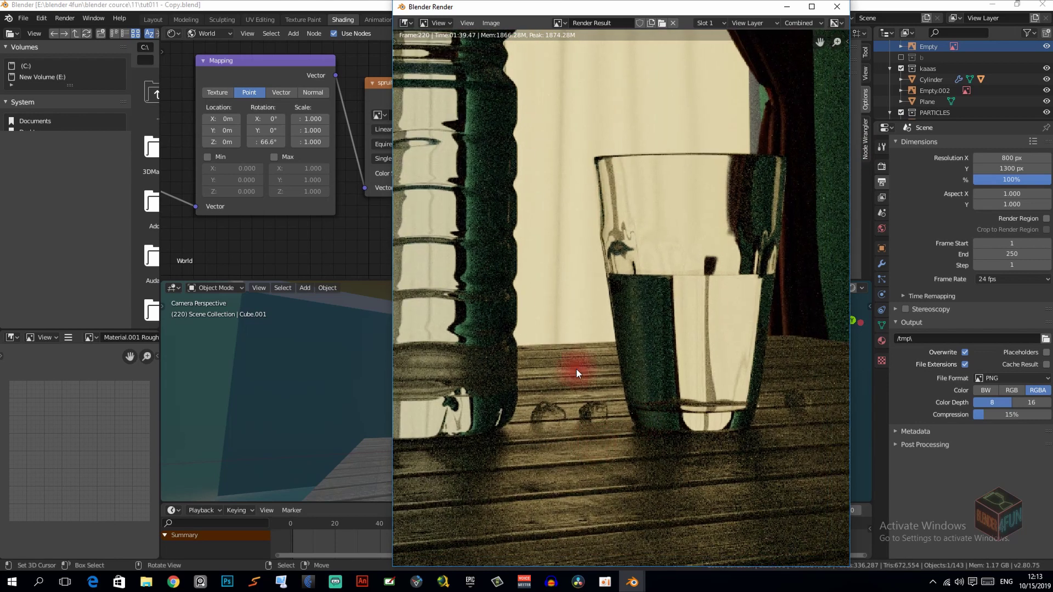
{"action": "scroll", "coordinate": [576, 384], "scroll_direction": "down", "scroll_amount": 3}
{"action": "scroll", "coordinate": [570, 252], "scroll_direction": "down", "scroll_amount": 1}
{"action": "scroll", "coordinate": [548, 186], "scroll_direction": "up", "scroll_amount": 1}
{"action": "scroll", "coordinate": [540, 165], "scroll_direction": "up", "scroll_amount": 1}
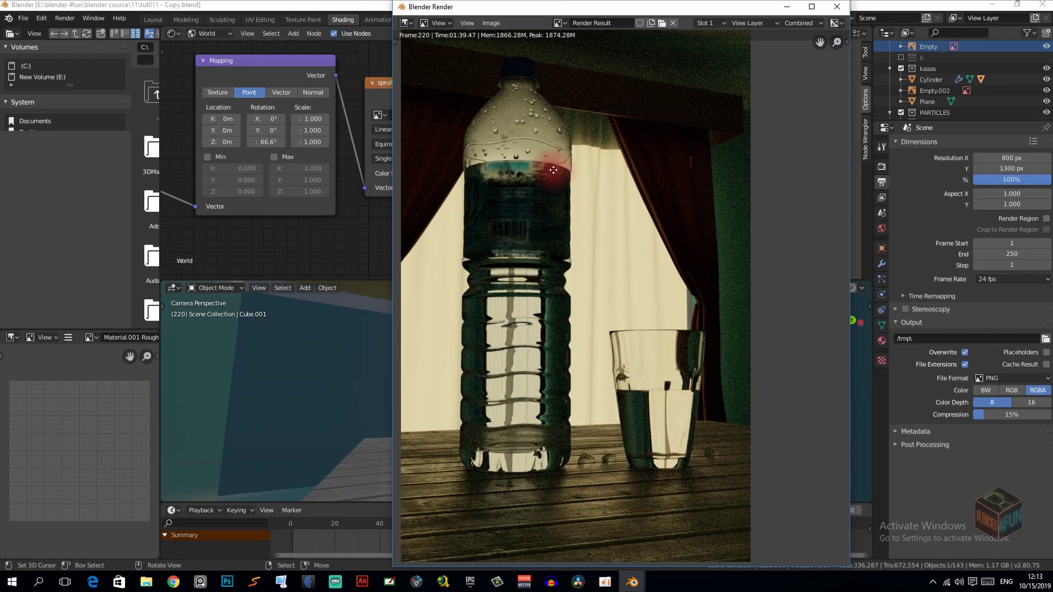
{"action": "scroll", "coordinate": [600, 381], "scroll_direction": "up", "scroll_amount": 1}
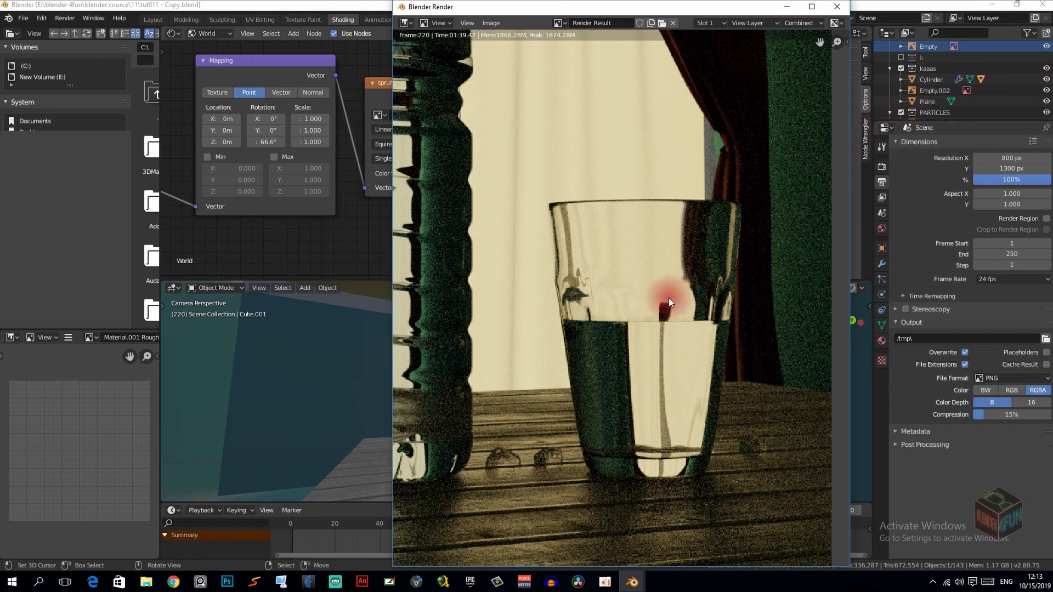
{"action": "scroll", "coordinate": [903, 113], "scroll_direction": "down", "scroll_amount": 2}
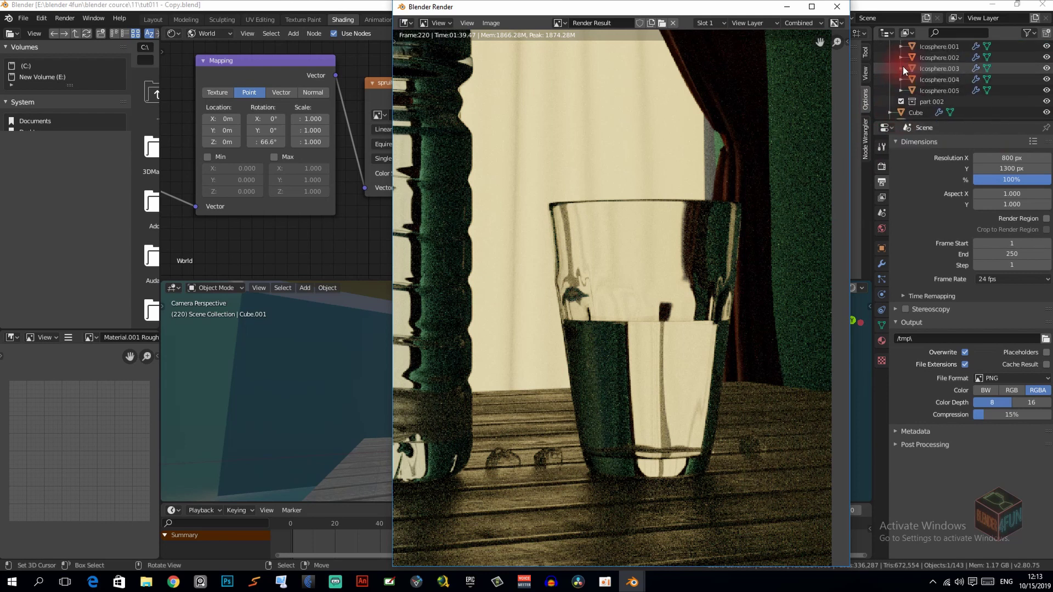
{"action": "scroll", "coordinate": [930, 87], "scroll_direction": "down", "scroll_amount": 1}
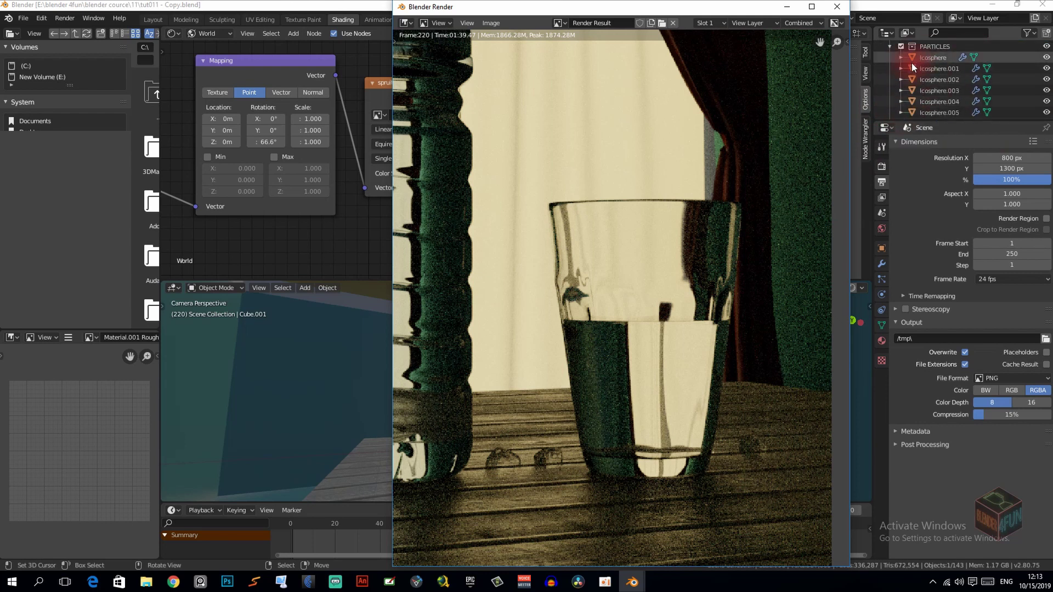
Step: Exclude the PARTICLES collection, re-inspect the render, then close the render window
{"action": "left_click", "coordinate": [900, 47]}
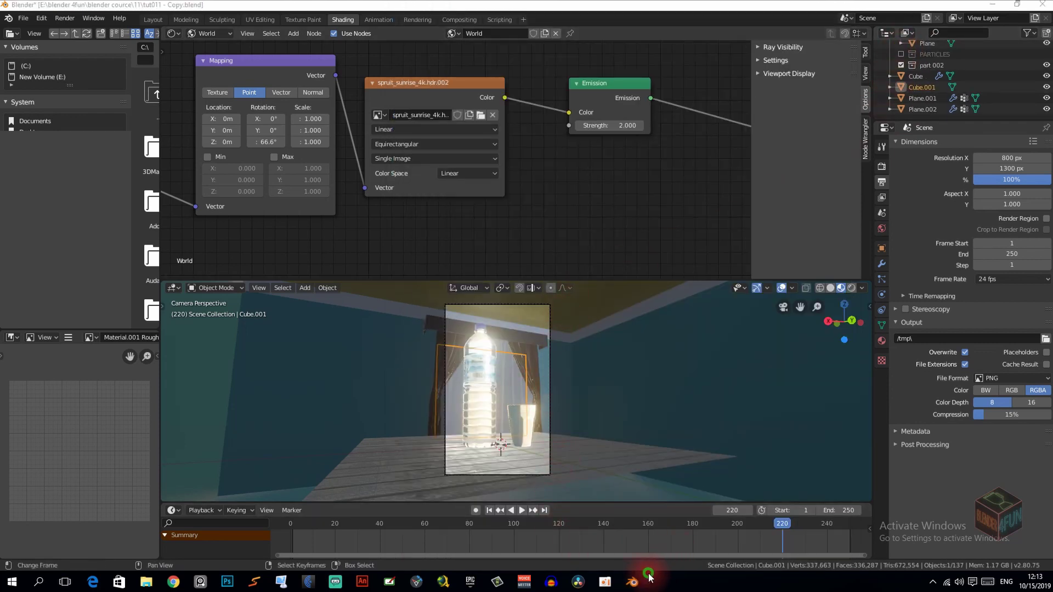
{"action": "mouse_move", "coordinate": [632, 582]}
{"action": "left_click", "coordinate": [673, 546]}
{"action": "scroll", "coordinate": [570, 329], "scroll_direction": "down", "scroll_amount": 2}
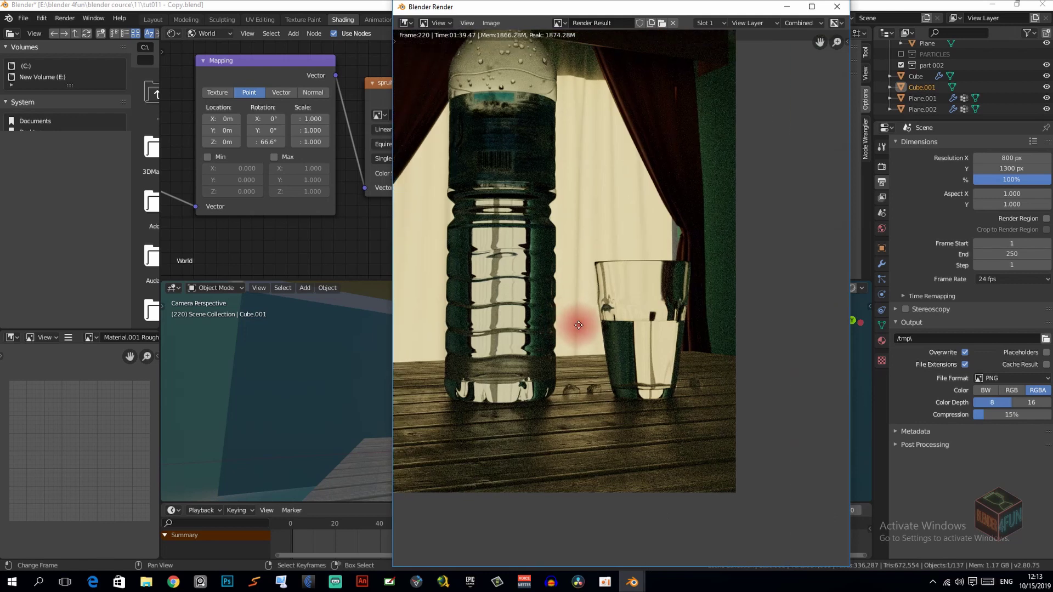
{"action": "scroll", "coordinate": [603, 345], "scroll_direction": "down", "scroll_amount": 2}
{"action": "scroll", "coordinate": [609, 361], "scroll_direction": "down", "scroll_amount": 2}
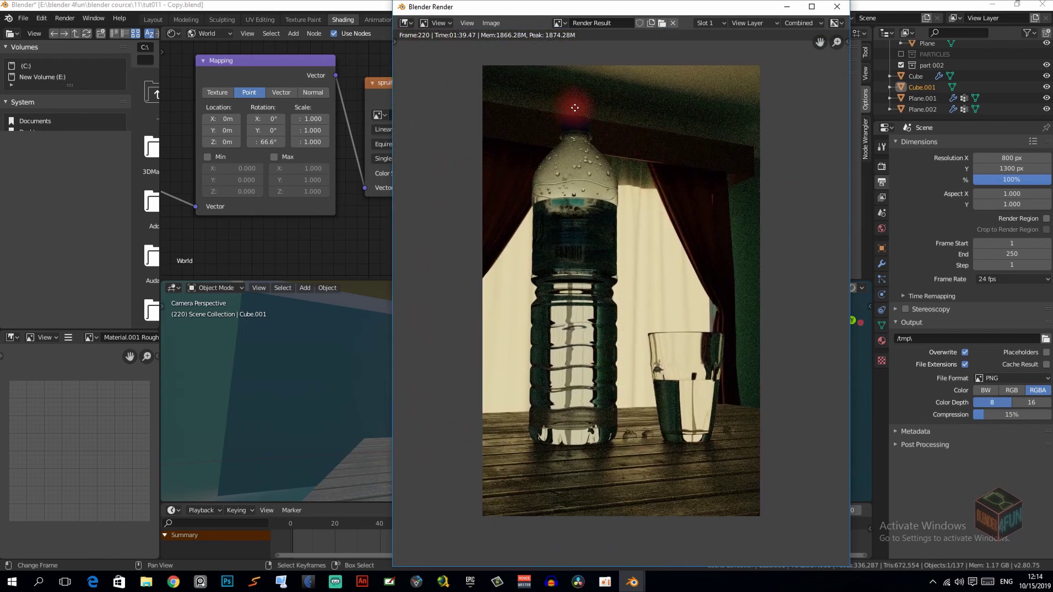
{"action": "scroll", "coordinate": [571, 146], "scroll_direction": "up", "scroll_amount": 1}
{"action": "scroll", "coordinate": [561, 149], "scroll_direction": "up", "scroll_amount": 1}
{"action": "middle_click_drag", "start_coordinate": [562, 149], "coordinate": [568, 165]}
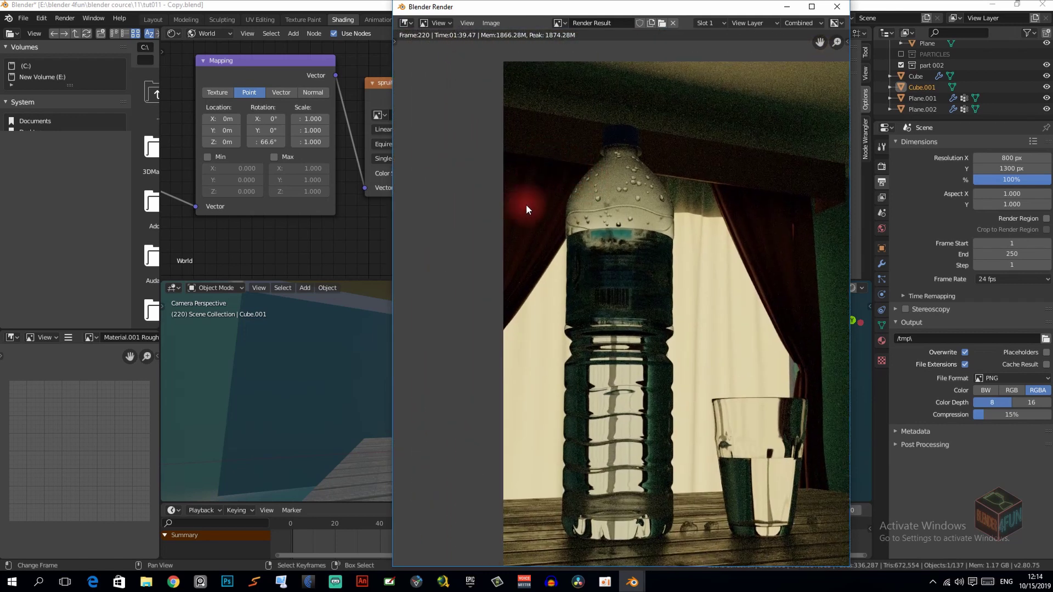
{"action": "scroll", "coordinate": [563, 190], "scroll_direction": "down", "scroll_amount": 2}
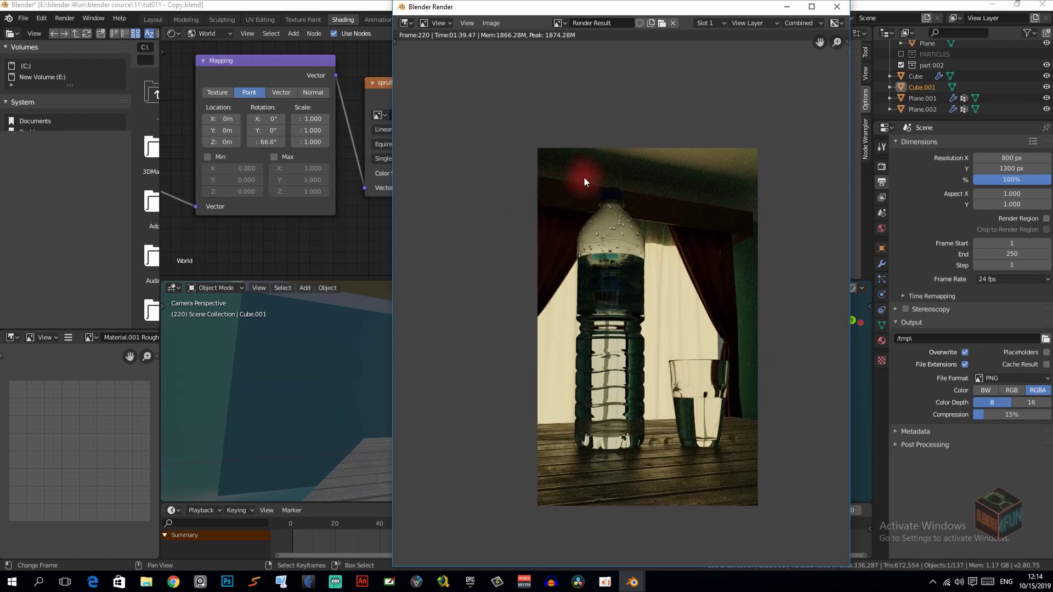
{"action": "left_click", "coordinate": [837, 7]}
{"action": "mouse_move", "coordinate": [549, 329]}
{"action": "middle_mouse_down"}
{"action": "mouse_move", "coordinate": [496, 388]}
{"action": "mouse_move", "coordinate": [541, 400]}
{"action": "mouse_move", "coordinate": [453, 357]}
{"action": "mouse_move", "coordinate": [602, 380]}
{"action": "mouse_move", "coordinate": [640, 399]}
{"action": "mouse_move", "coordinate": [628, 397]}
{"action": "middle_mouse_up"}
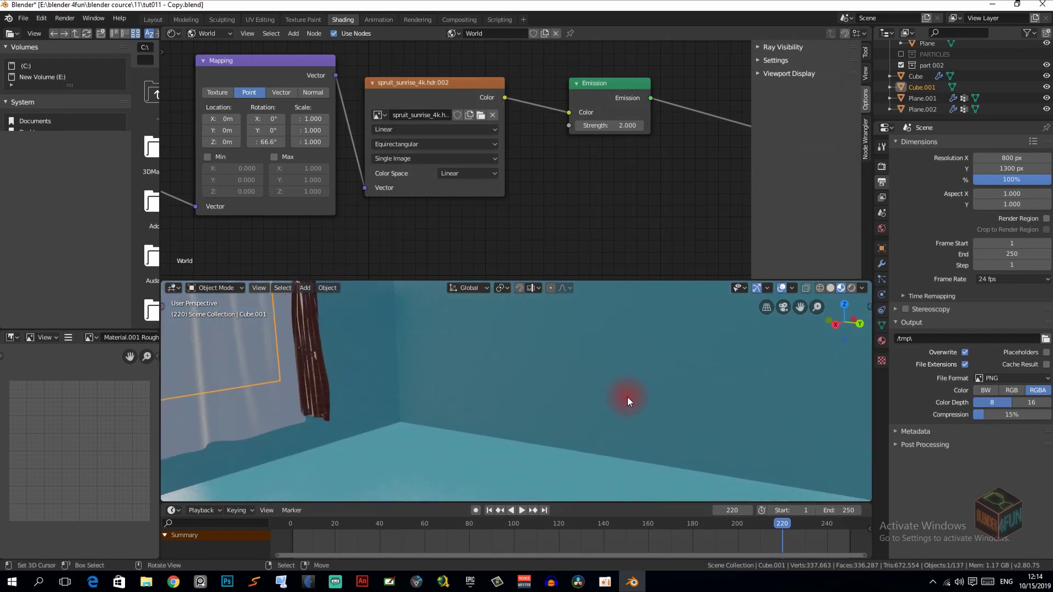
Step: Switch to the Layout workspace with the viewport in wireframe
{"action": "key", "text": "shift+z"}
{"action": "mouse_move", "coordinate": [324, 391]}
{"action": "middle_mouse_down"}
{"action": "mouse_move", "coordinate": [569, 403]}
{"action": "mouse_move", "coordinate": [689, 353]}
{"action": "middle_mouse_up"}
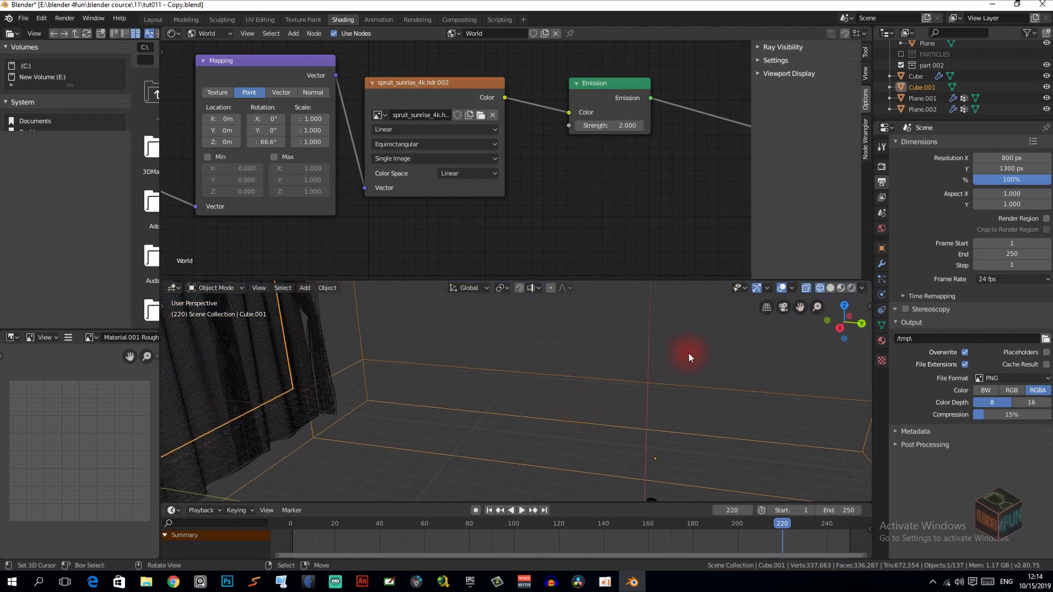
{"action": "left_click", "coordinate": [837, 288]}
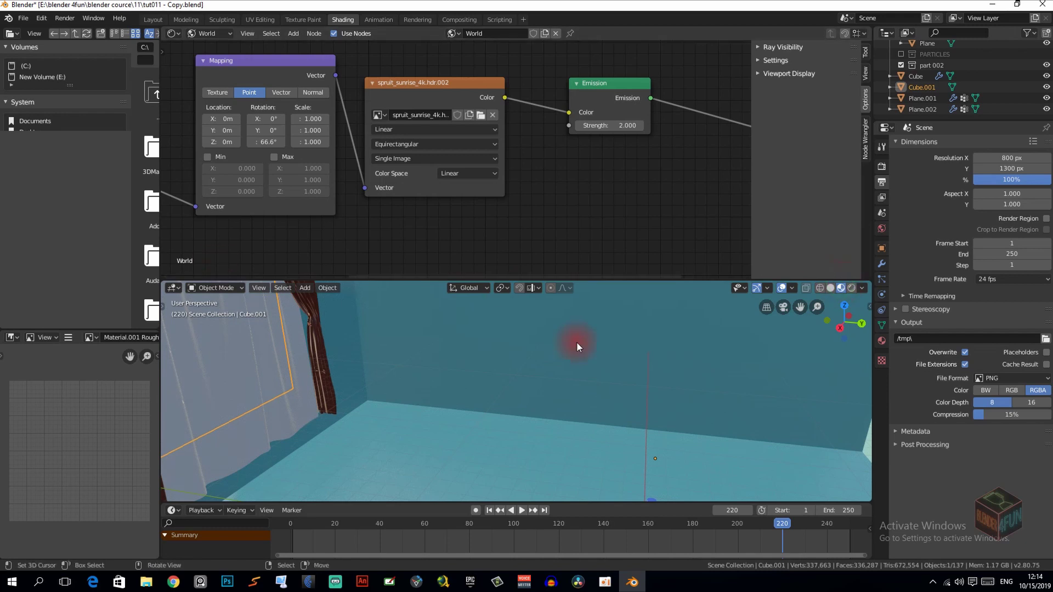
{"action": "left_click", "coordinate": [153, 20]}
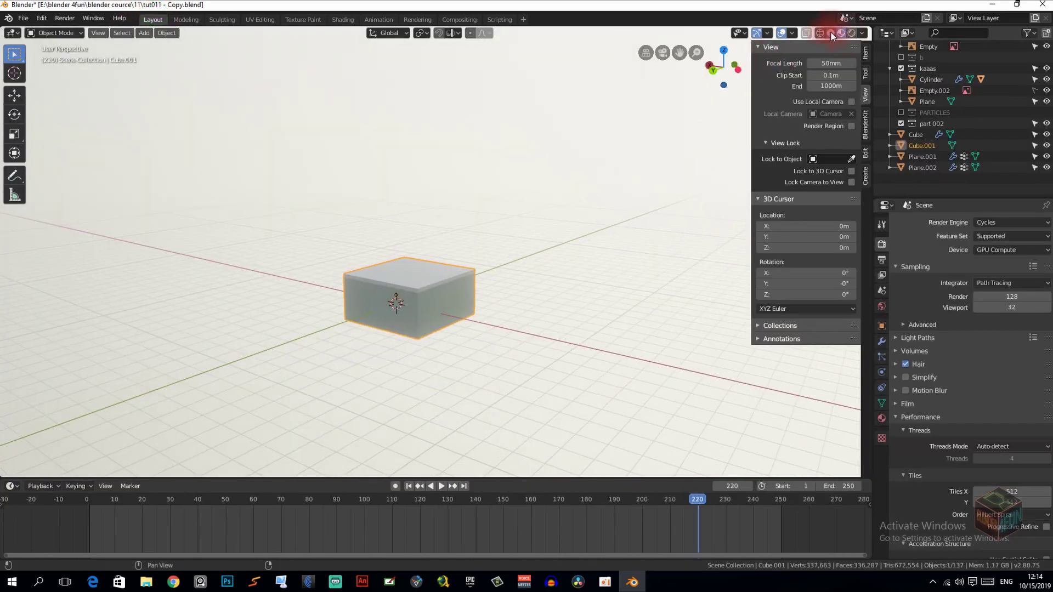
{"action": "left_click", "coordinate": [831, 33]}
{"action": "key", "text": "shift+z"}
{"action": "scroll", "coordinate": [181, 271], "scroll_direction": "up", "scroll_amount": 5}
Step: Place the 3D cursor inside the room at 4.606, 18.67, 0.8628 m and list Light types
{"action": "mouse_move", "coordinate": [181, 271]}
{"action": "middle_mouse_down"}
{"action": "mouse_move", "coordinate": [427, 248]}
{"action": "mouse_move", "coordinate": [454, 262]}
{"action": "mouse_move", "coordinate": [396, 264]}
{"action": "mouse_move", "coordinate": [397, 392]}
{"action": "middle_mouse_up"}
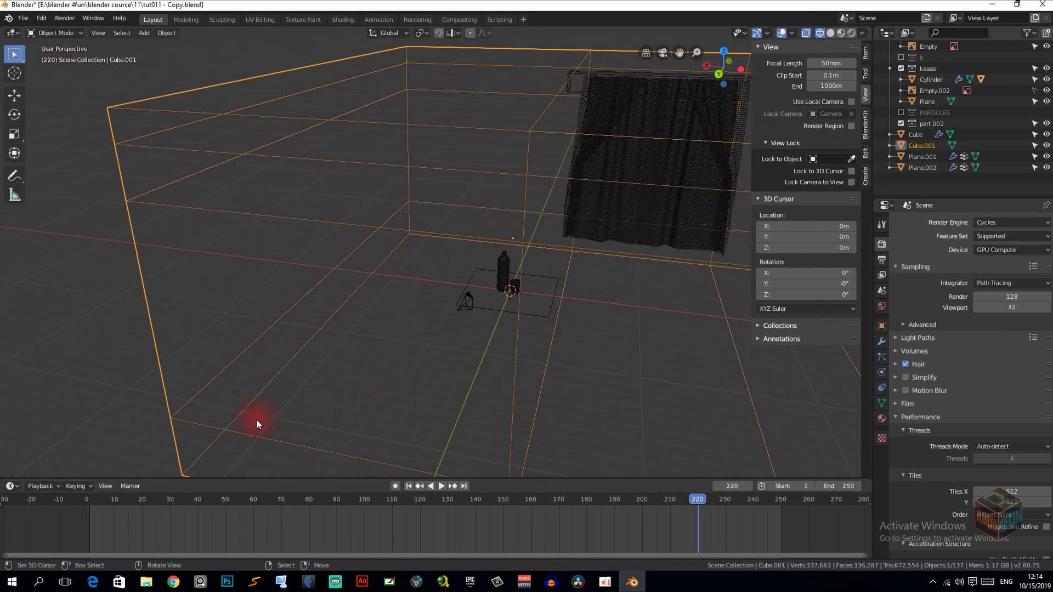
{"action": "middle_click_drag", "start_coordinate": [256, 424], "coordinate": [383, 384]}
{"action": "left_click", "coordinate": [566, 331], "text": "shift"}
{"action": "key", "text": "shift+a"}
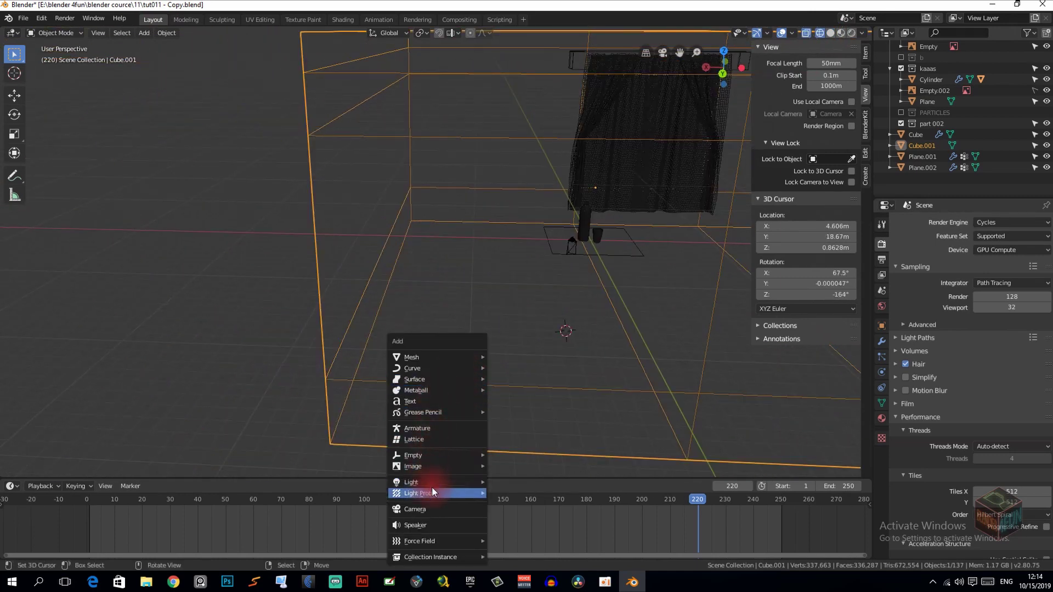
{"action": "mouse_move", "coordinate": [436, 482]}
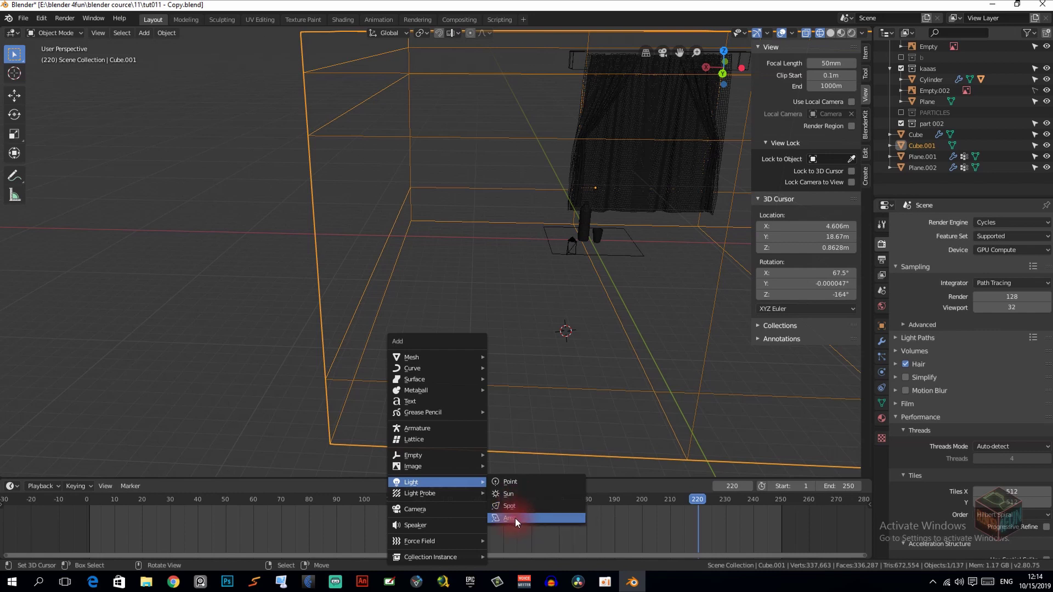
Step: Add an Area light at the cursor and tilt it −90.6° on X
{"action": "left_click", "coordinate": [515, 518]}
{"action": "scroll", "coordinate": [489, 390], "scroll_direction": "down", "scroll_amount": 5}
{"action": "mouse_move", "coordinate": [483, 388]}
{"action": "middle_mouse_down"}
{"action": "mouse_move", "coordinate": [343, 362]}
{"action": "mouse_move", "coordinate": [387, 387]}
{"action": "mouse_move", "coordinate": [410, 377]}
{"action": "middle_mouse_up"}
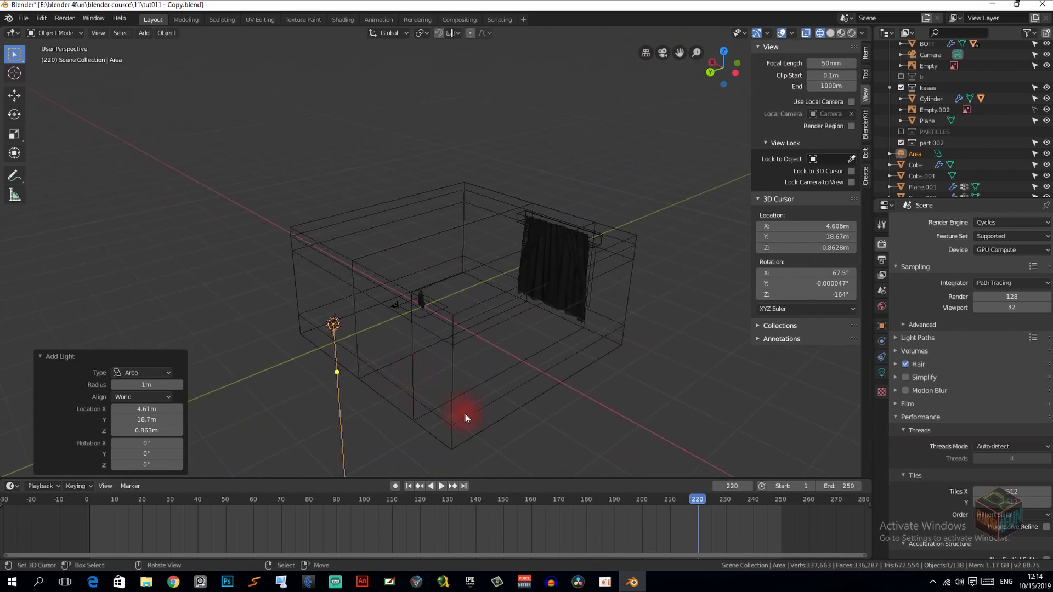
{"action": "key", "text": "r"}
{"action": "key", "text": "x"}
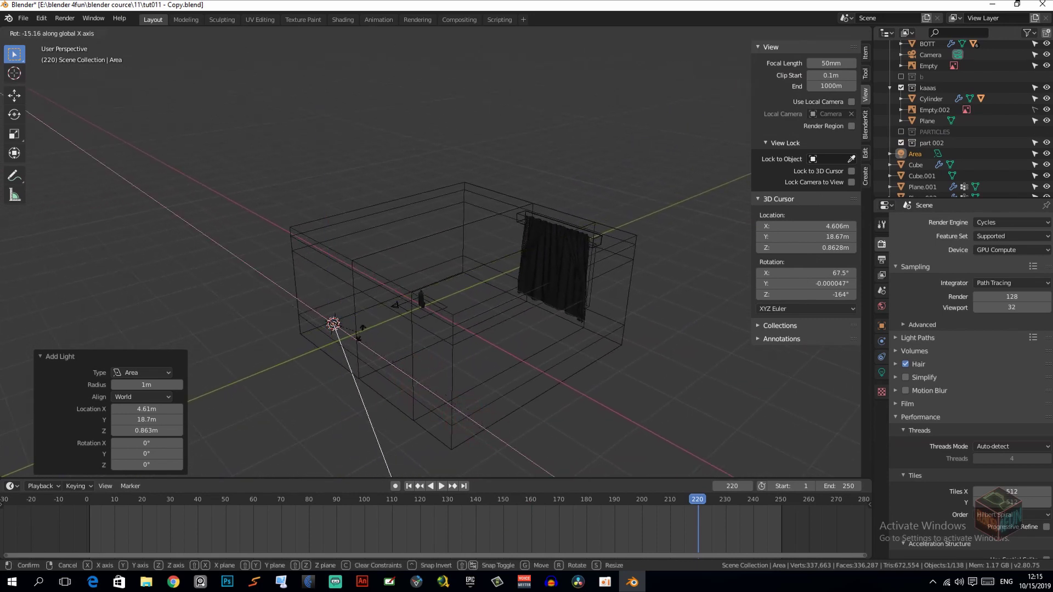
{"action": "key", "text": "Escape"}
{"action": "key", "text": "r"}
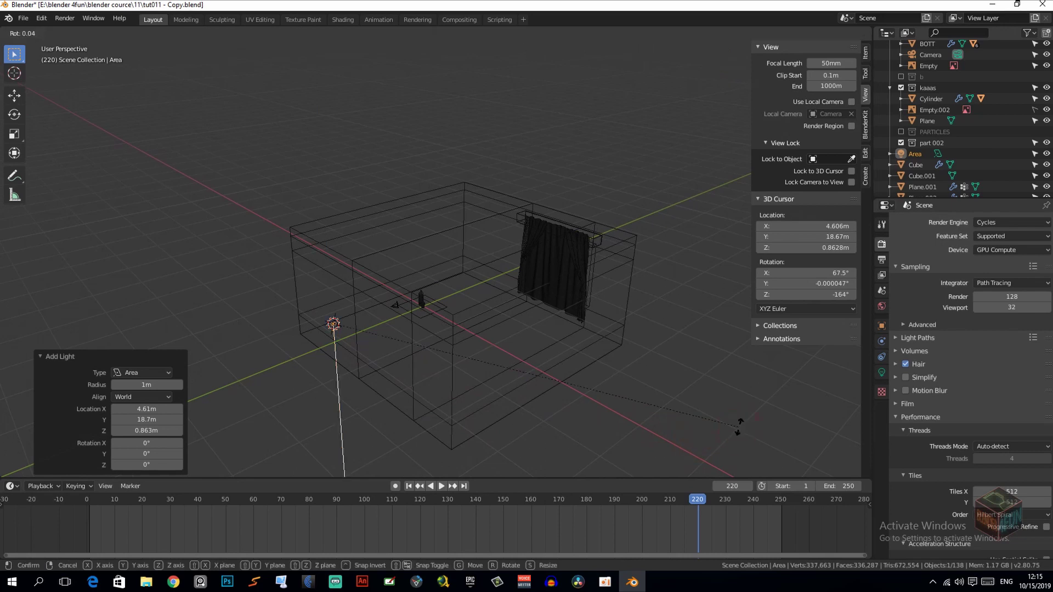
{"action": "key", "text": "x"}
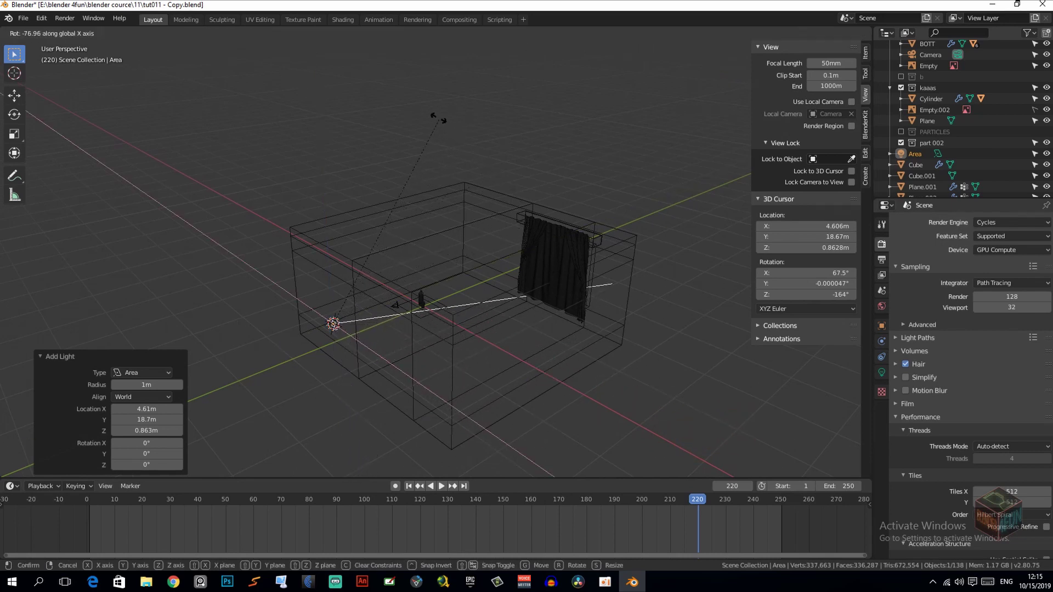
{"action": "left_click", "coordinate": [440, 251]}
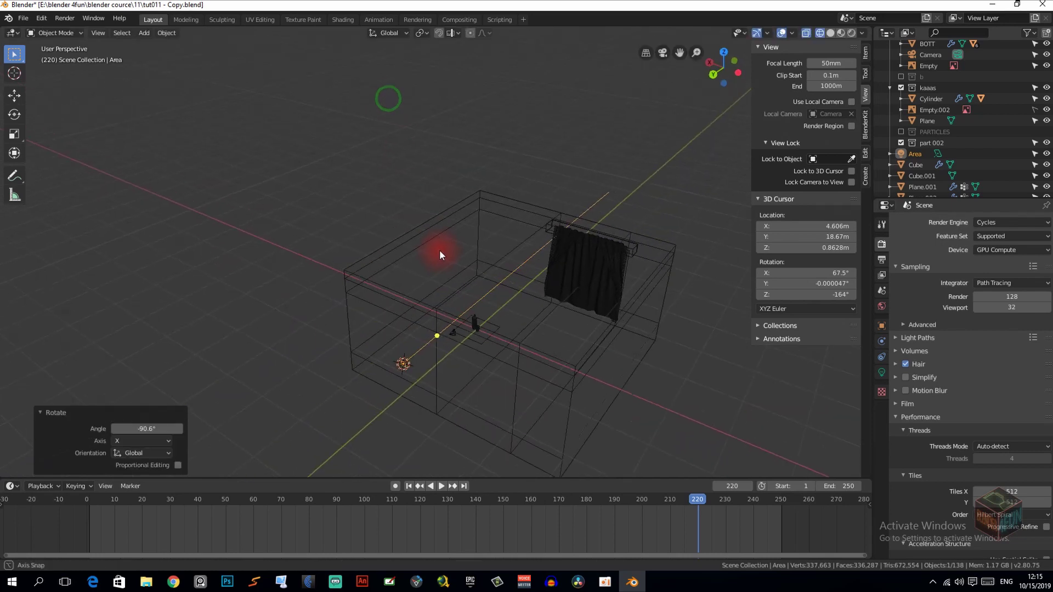
Step: From top view, turn the light 31.8°, move it across the room, and scale it to 15.344
{"action": "key", "text": "KP_7"}
{"action": "key", "text": "r"}
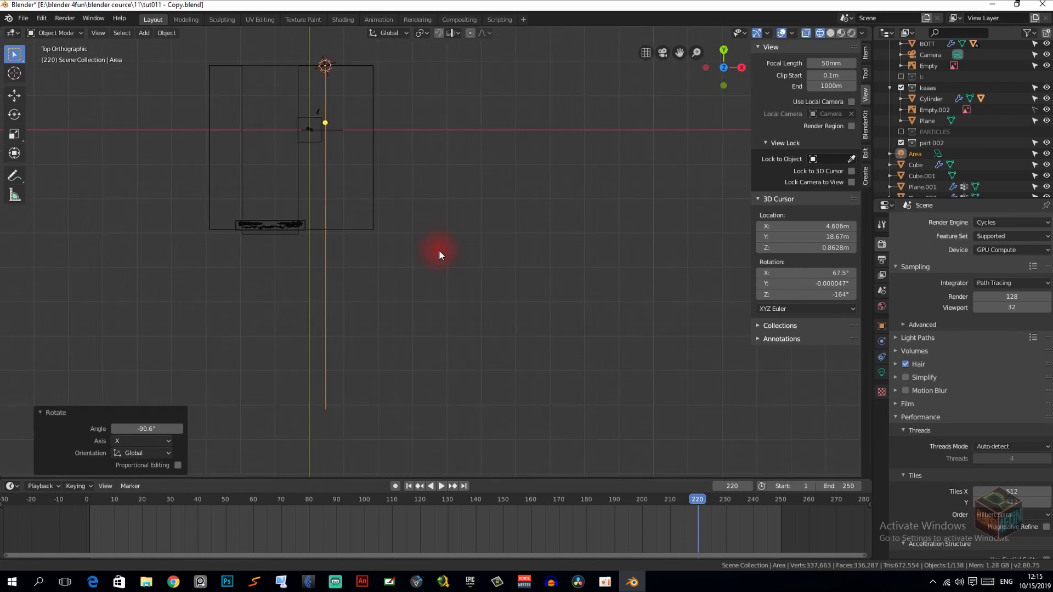
{"action": "left_click", "coordinate": [423, 296]}
{"action": "key", "text": "g"}
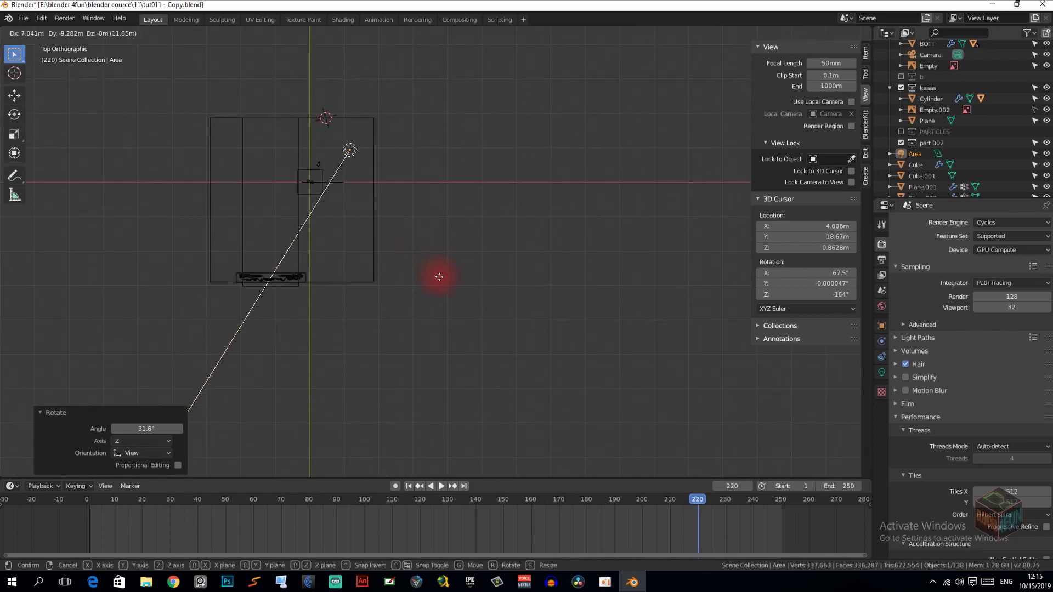
{"action": "left_click", "coordinate": [437, 275]}
{"action": "scroll", "coordinate": [423, 260], "scroll_direction": "up", "scroll_amount": 1}
{"action": "scroll", "coordinate": [419, 258], "scroll_direction": "up", "scroll_amount": 1}
{"action": "key", "text": "s"}
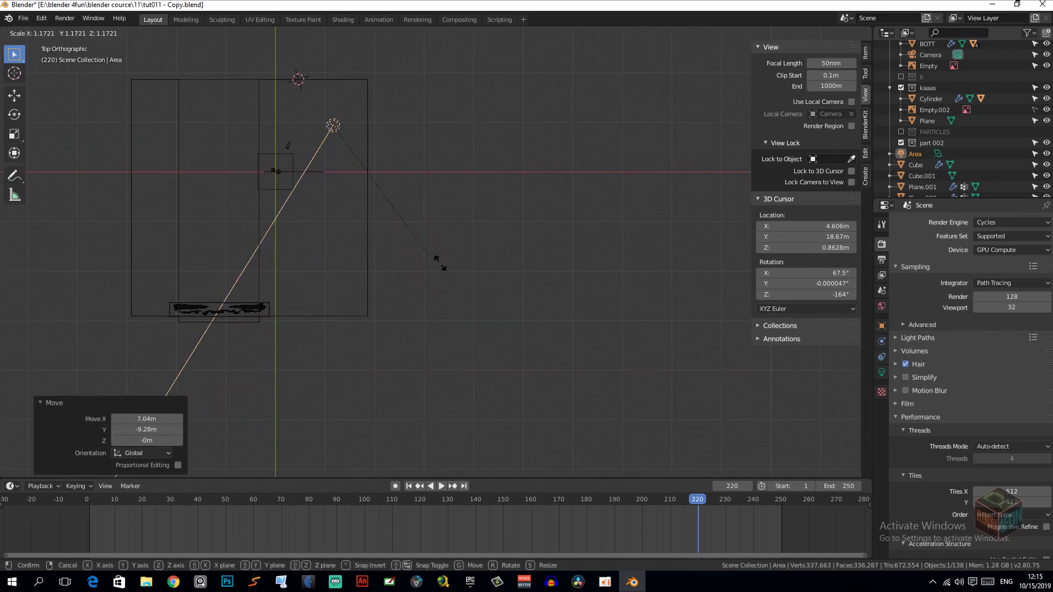
{"action": "left_click", "coordinate": [499, 160]}
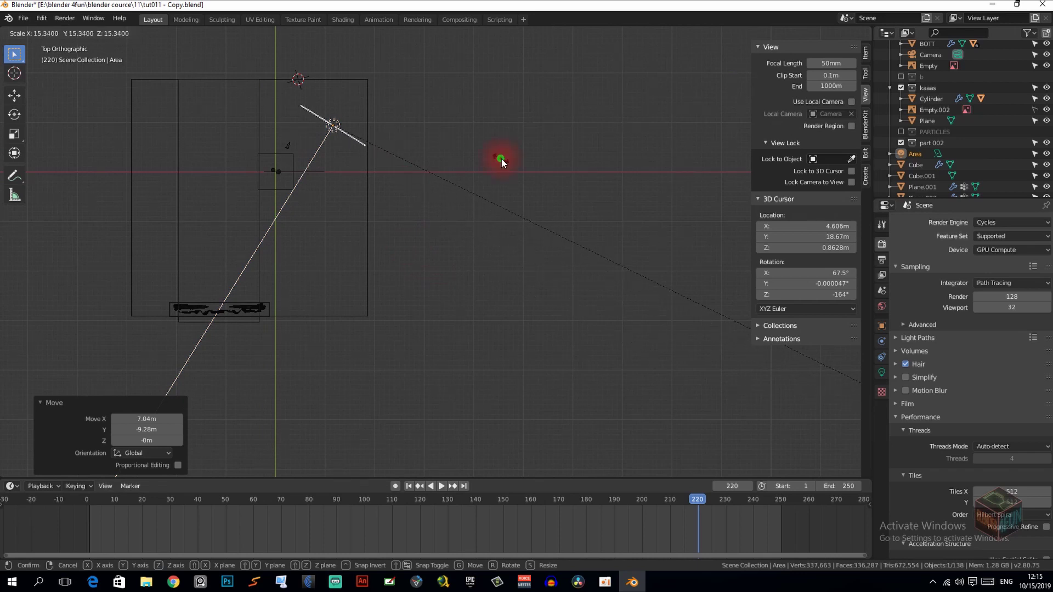
{"action": "middle_click_drag", "start_coordinate": [499, 160], "coordinate": [274, 131]}
Step: Open the Shading workspace in camera view with a live Rendered viewport preview
{"action": "key", "text": "KP_0"}
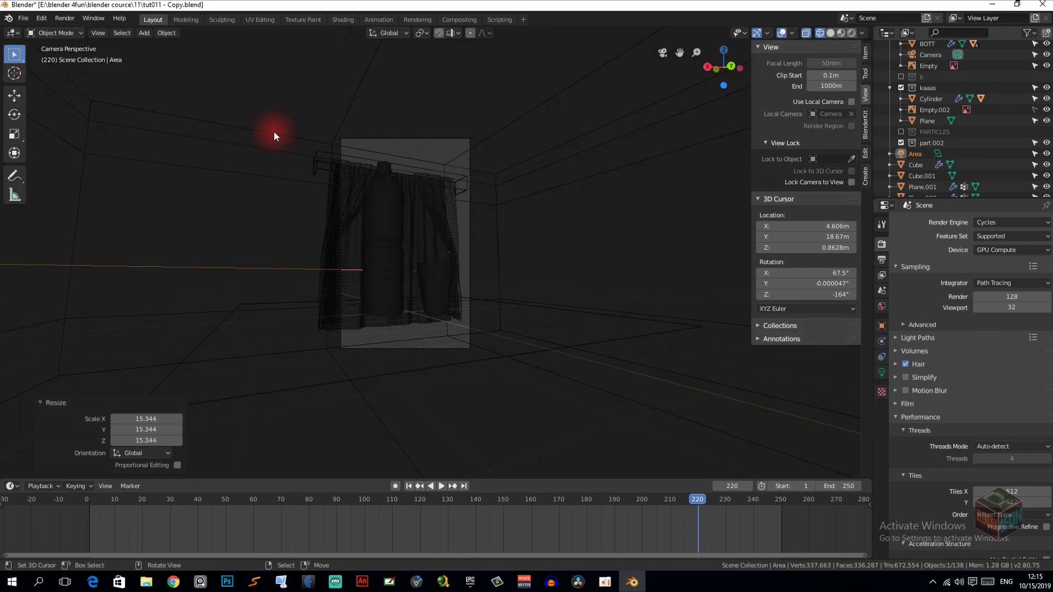
{"action": "scroll", "coordinate": [263, 136], "scroll_direction": "up", "scroll_amount": 1}
{"action": "scroll", "coordinate": [255, 140], "scroll_direction": "up", "scroll_amount": 1}
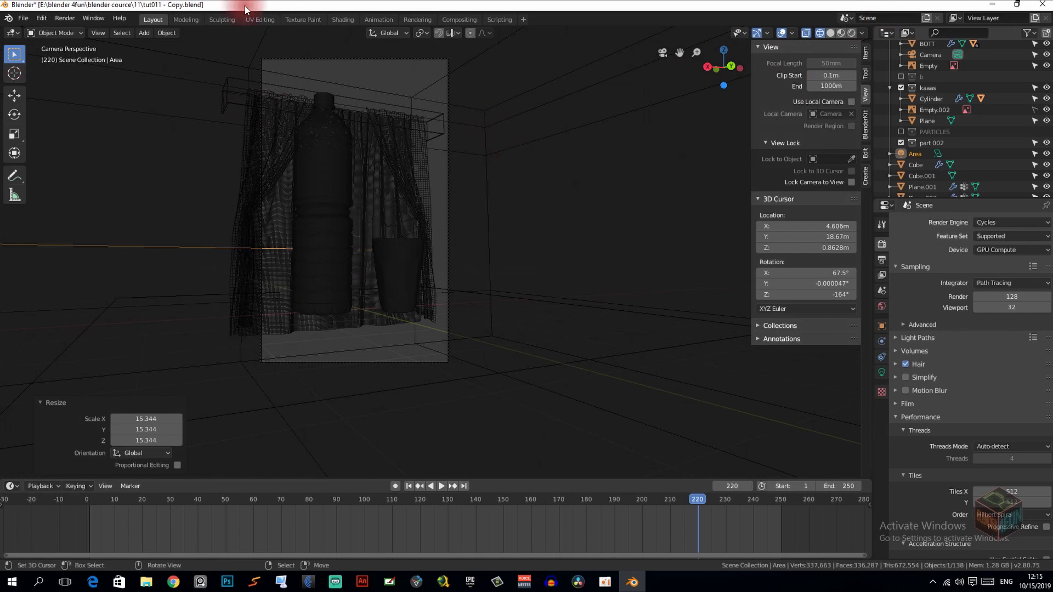
{"action": "left_click", "coordinate": [344, 20]}
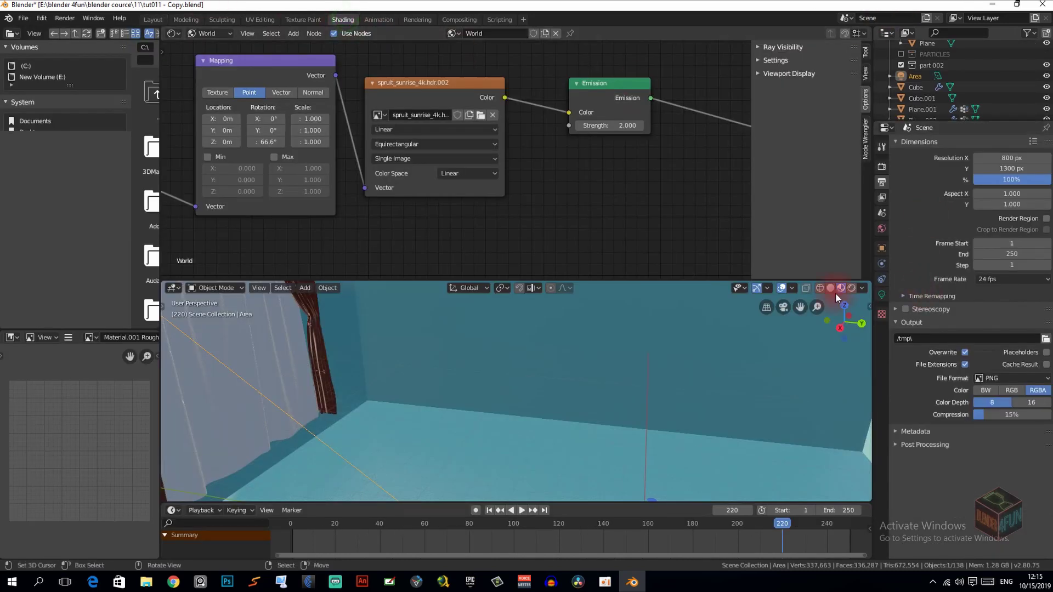
{"action": "left_click", "coordinate": [151, 21]}
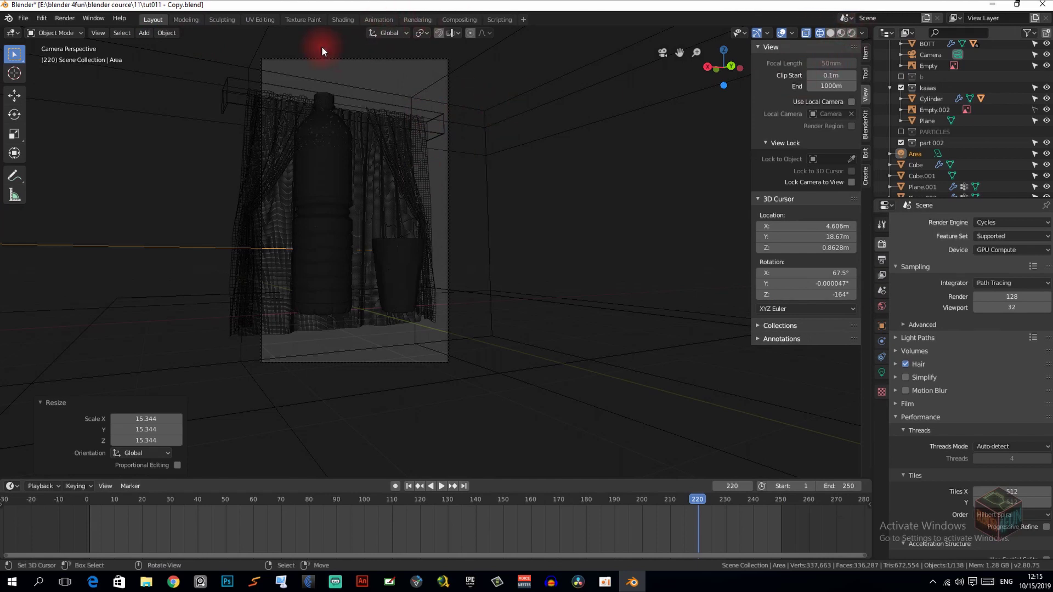
{"action": "left_click", "coordinate": [338, 19]}
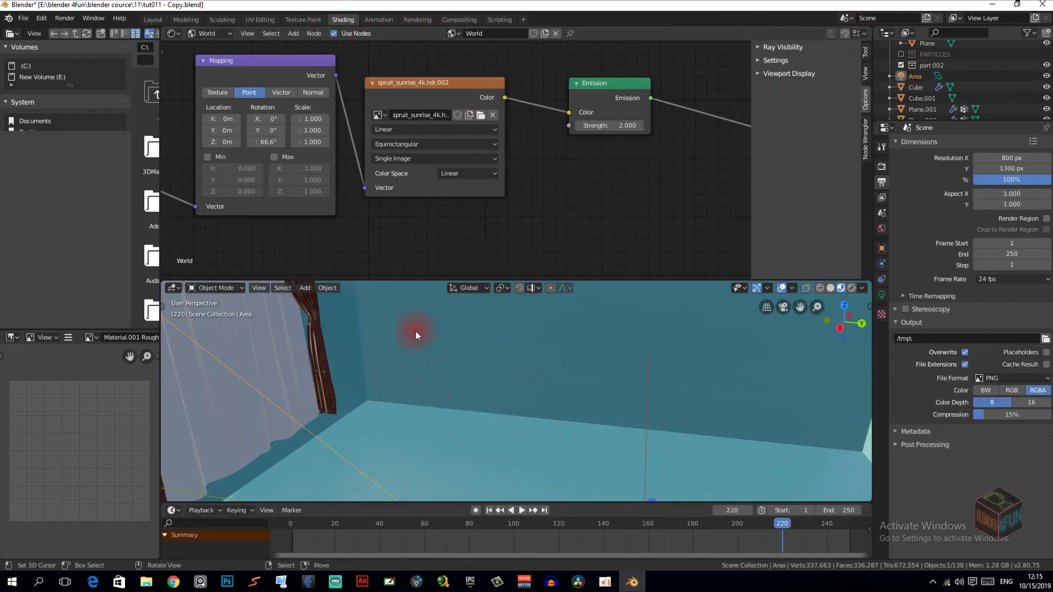
{"action": "key", "text": "KP_0"}
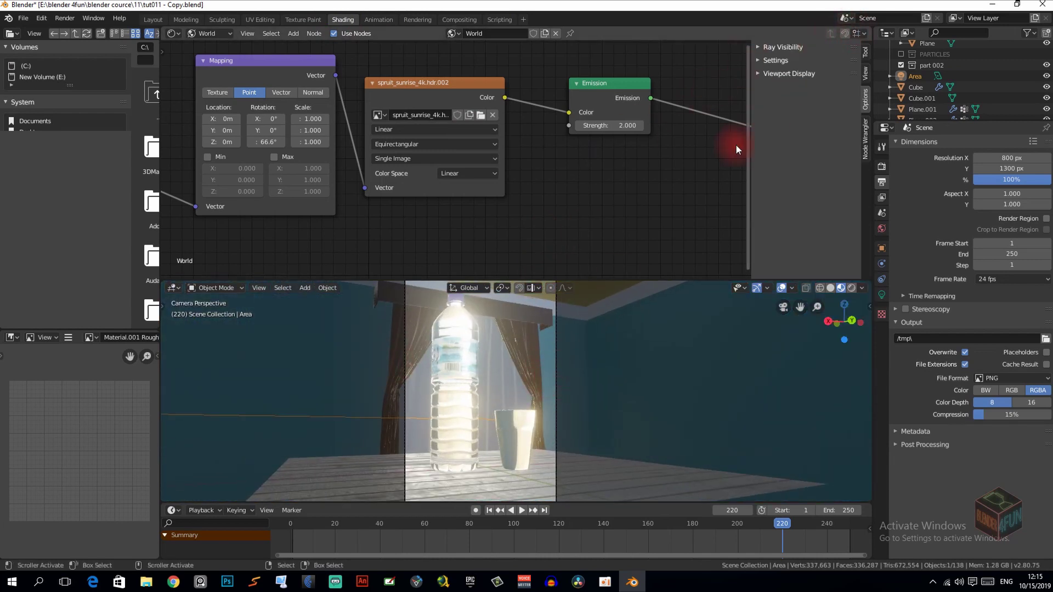
{"action": "left_click", "coordinate": [850, 289]}
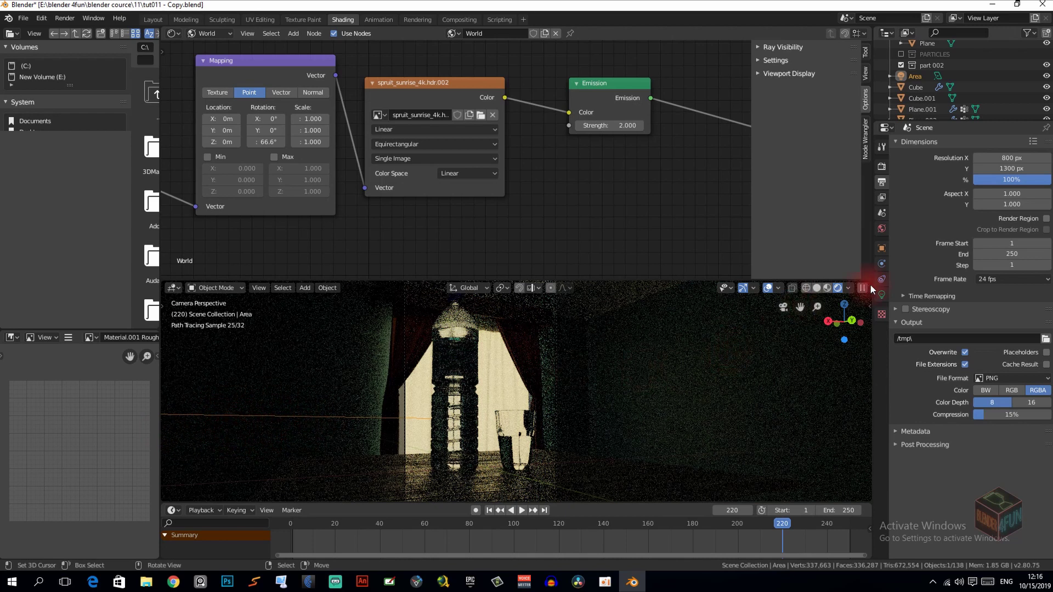
Step: Enable nodes on the Area light with a warm cream Emission colour and strength 100
{"action": "left_click", "coordinate": [883, 295]}
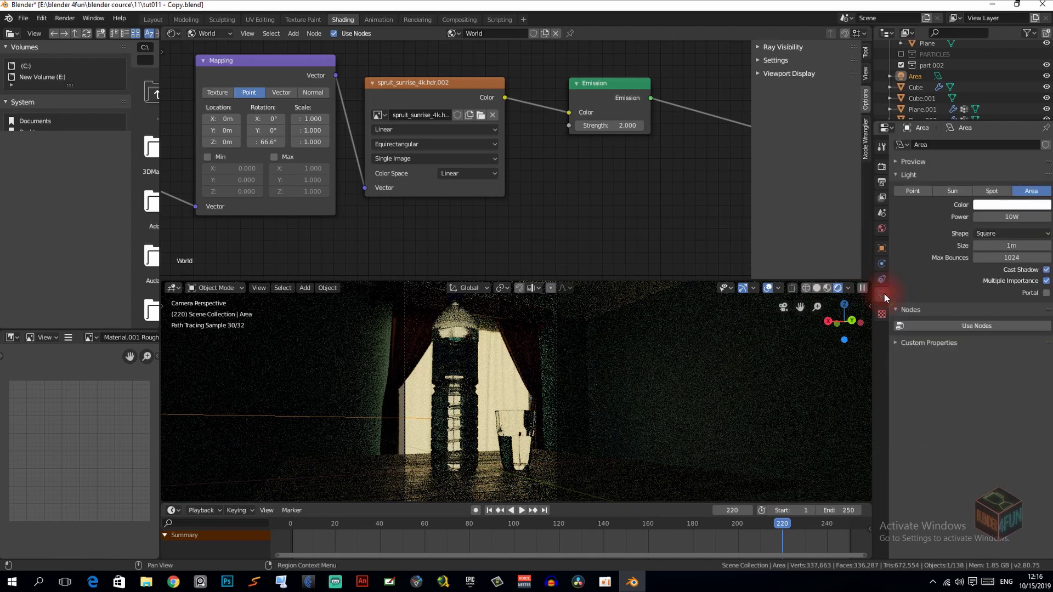
{"action": "left_click", "coordinate": [976, 324]}
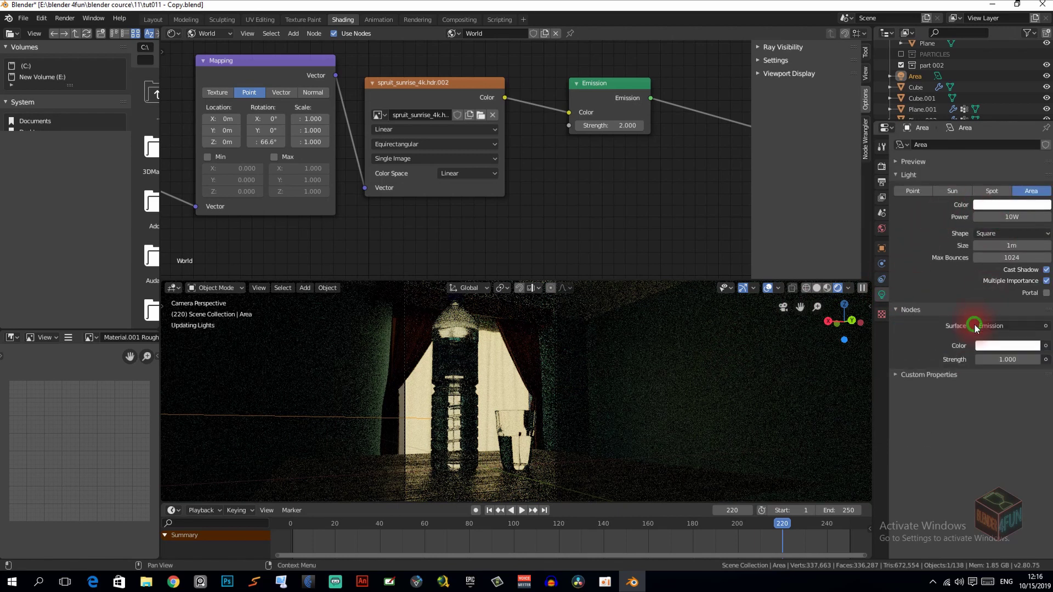
{"action": "left_click", "coordinate": [1001, 357]}
{"action": "type", "text": "10"}
{"action": "key", "text": "Return"}
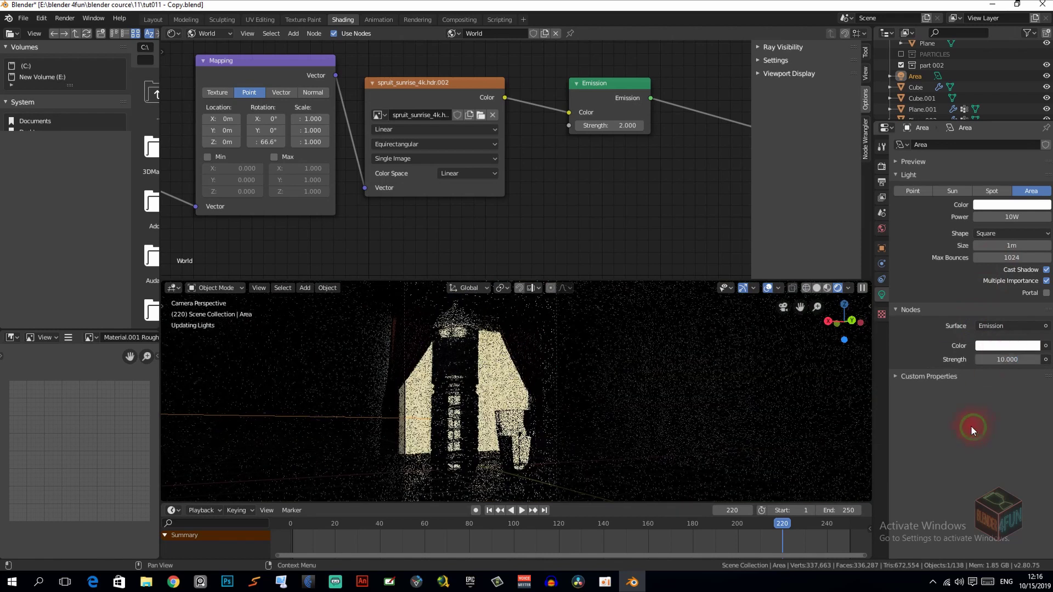
{"action": "left_click", "coordinate": [1006, 347]}
{"action": "left_click", "coordinate": [977, 236]}
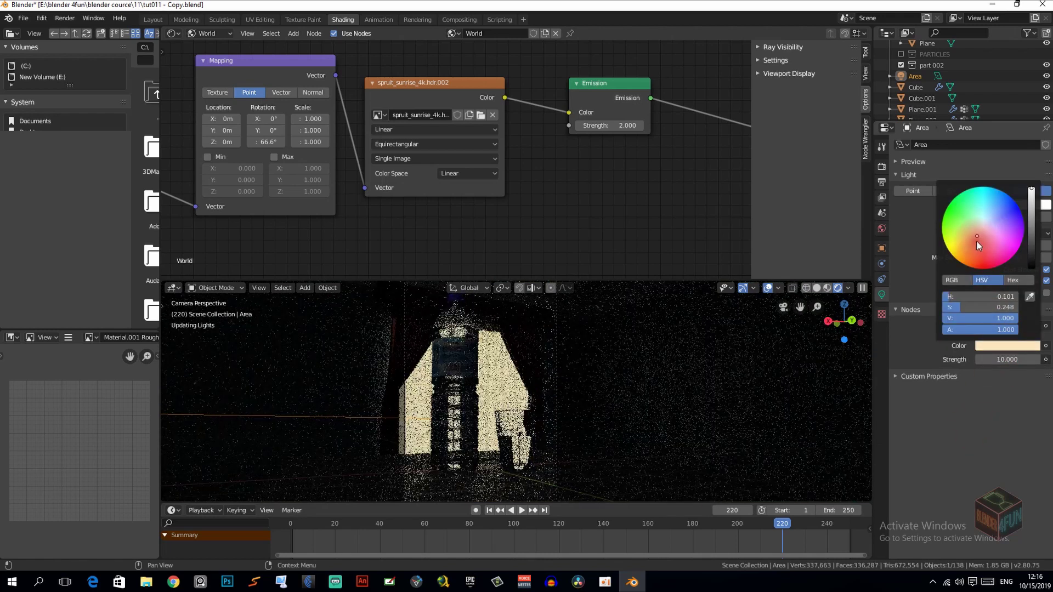
{"action": "left_click", "coordinate": [1011, 360]}
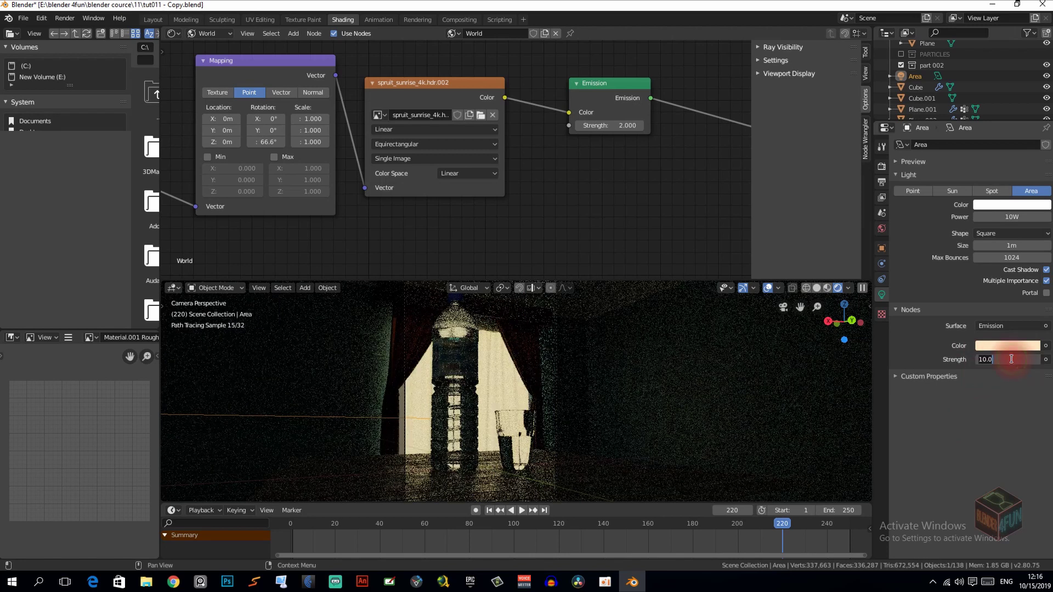
{"action": "type", "text": "1"}
{"action": "key", "text": "Return"}
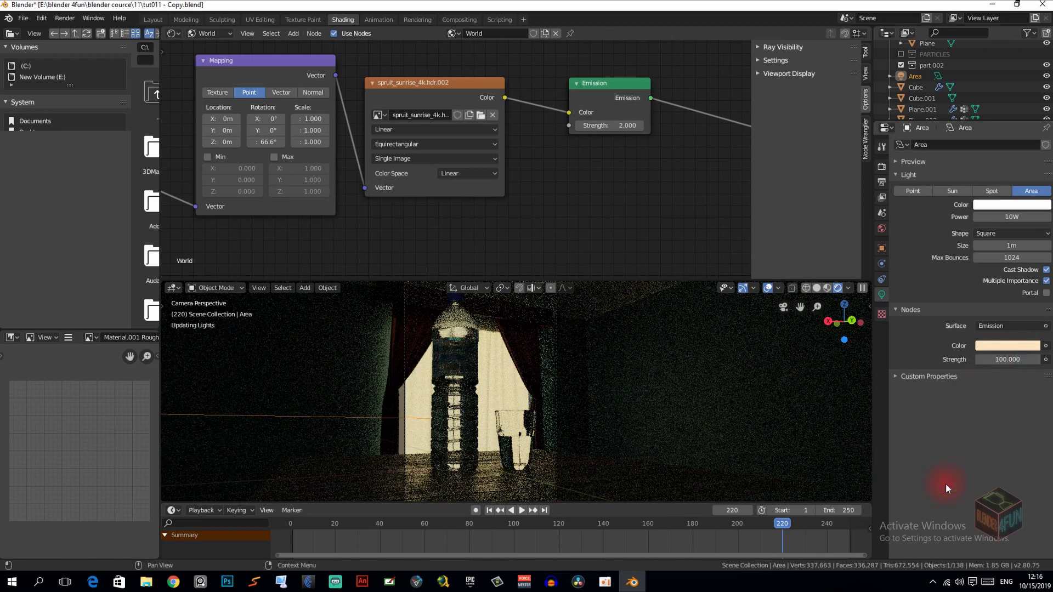
Step: Render frame 220 with the warm Area light and zoom in and out on the result
{"action": "key", "text": "z"}
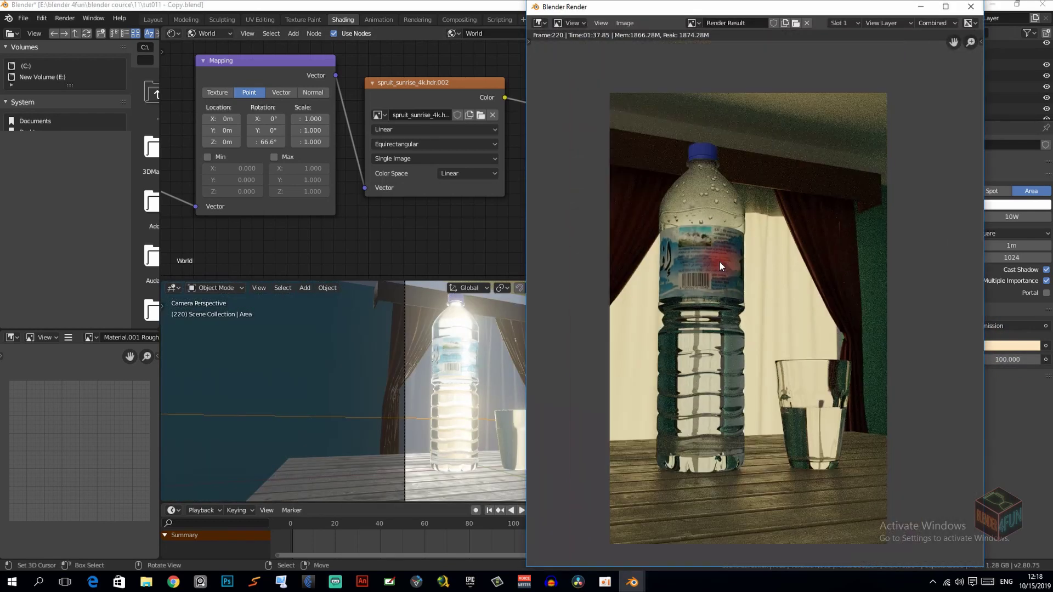
{"action": "scroll", "coordinate": [716, 258], "scroll_direction": "up", "scroll_amount": 1}
{"action": "scroll", "coordinate": [732, 259], "scroll_direction": "down", "scroll_amount": 1}
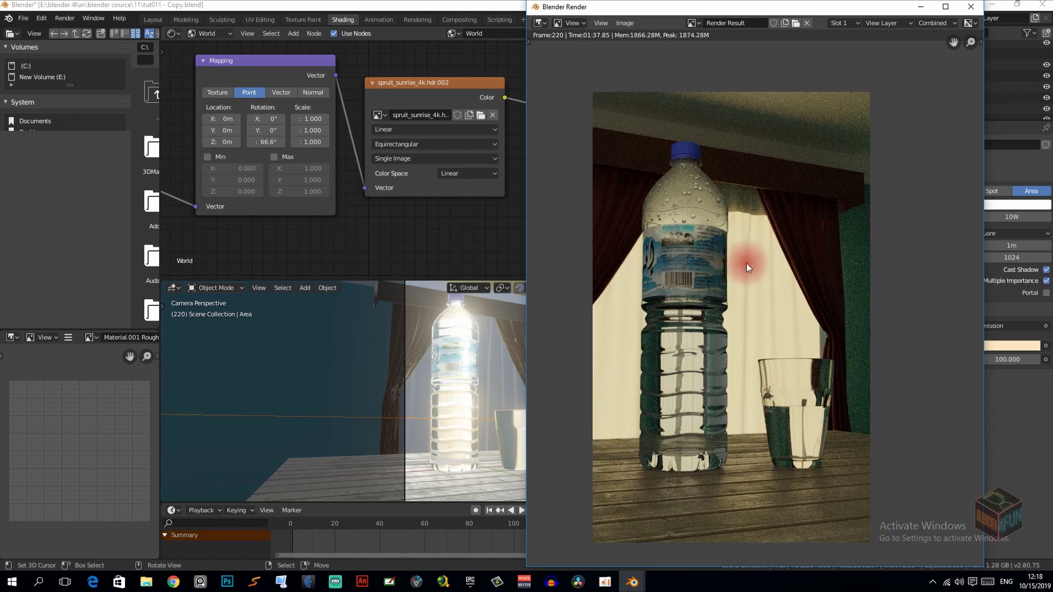
{"action": "scroll", "coordinate": [838, 278], "scroll_direction": "up", "scroll_amount": 2}
{"action": "scroll", "coordinate": [838, 268], "scroll_direction": "right", "scroll_amount": 2}
{"action": "scroll", "coordinate": [881, 248], "scroll_direction": "up", "scroll_amount": 1}
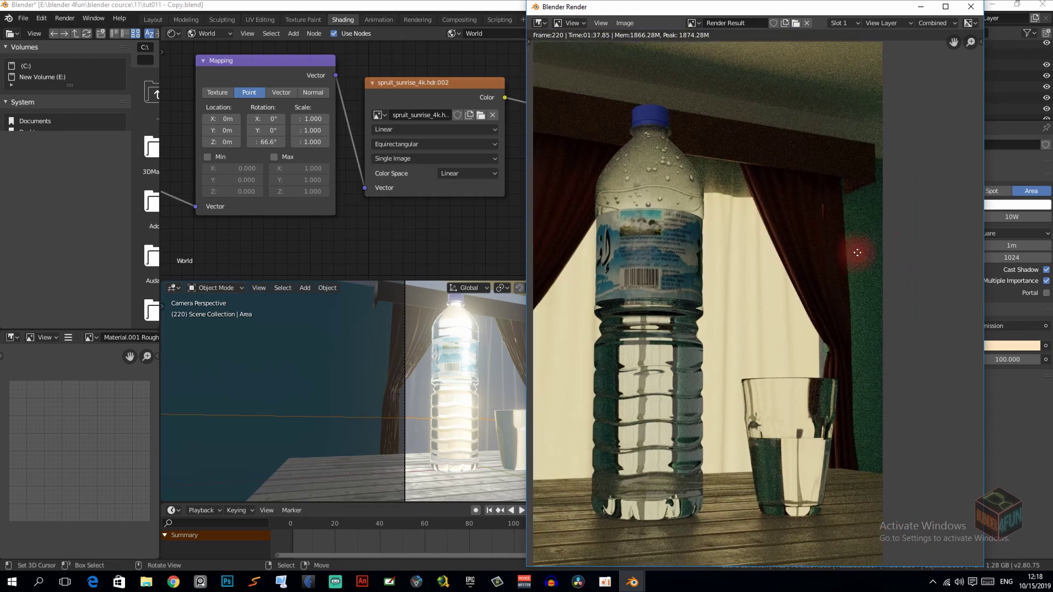
{"action": "scroll", "coordinate": [858, 250], "scroll_direction": "up", "scroll_amount": 1}
{"action": "scroll", "coordinate": [764, 285], "scroll_direction": "up", "scroll_amount": 2}
{"action": "scroll", "coordinate": [736, 219], "scroll_direction": "up", "scroll_amount": 2}
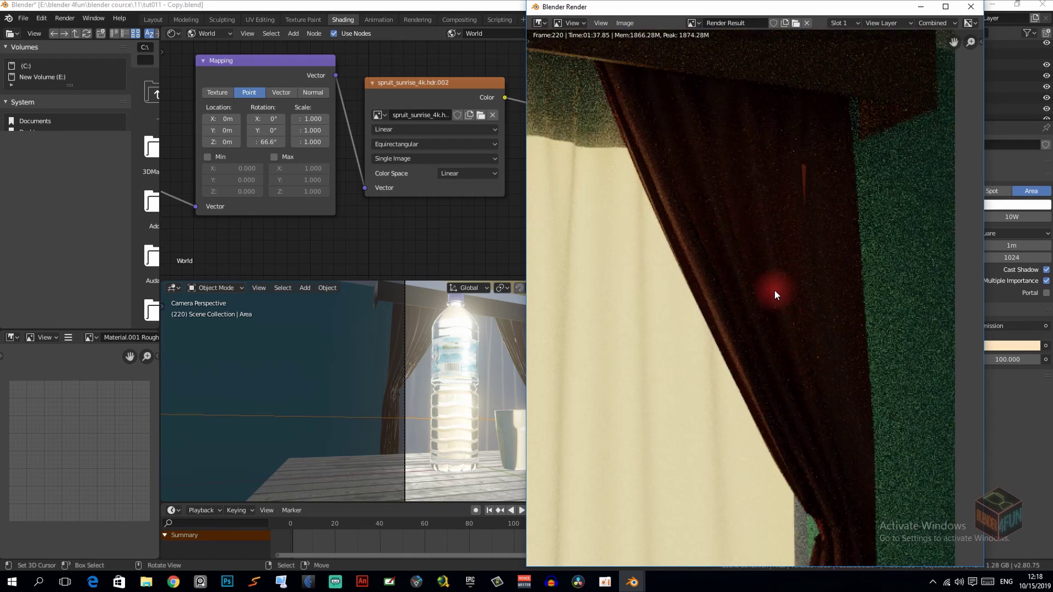
{"action": "scroll", "coordinate": [791, 344], "scroll_direction": "down", "scroll_amount": 2}
{"action": "scroll", "coordinate": [805, 341], "scroll_direction": "down", "scroll_amount": 1}
{"action": "scroll", "coordinate": [788, 347], "scroll_direction": "down", "scroll_amount": 1}
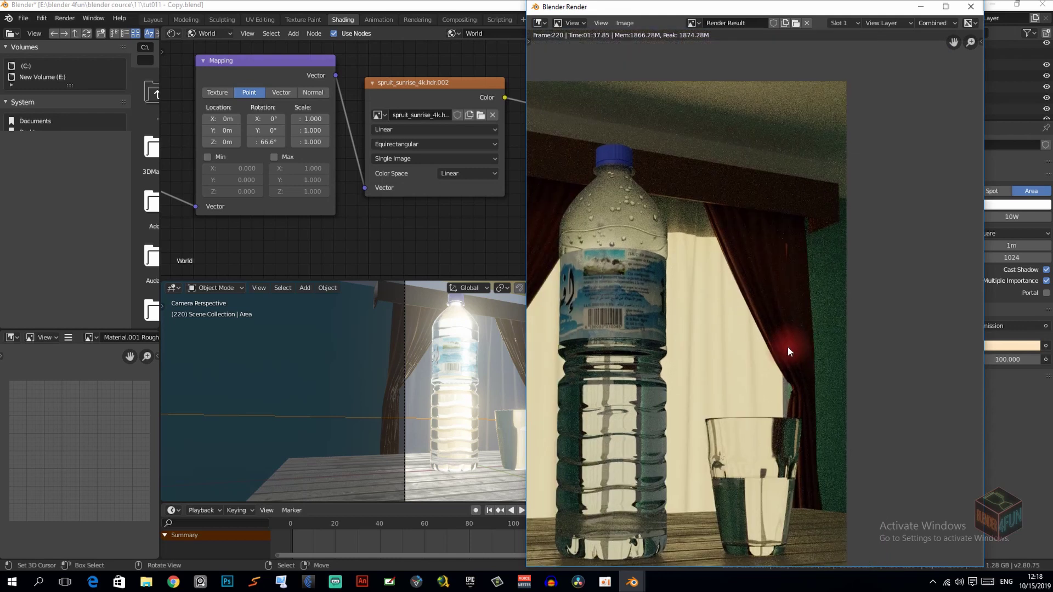
{"action": "scroll", "coordinate": [798, 346], "scroll_direction": "down", "scroll_amount": 1}
{"action": "scroll", "coordinate": [797, 346], "scroll_direction": "down", "scroll_amount": 1}
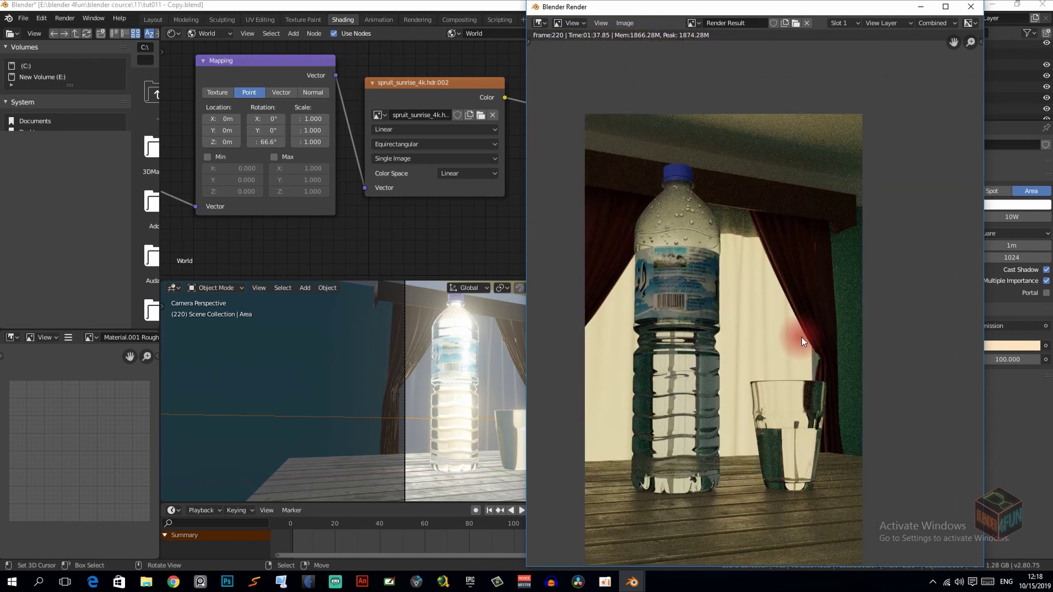
{"action": "scroll", "coordinate": [790, 332], "scroll_direction": "up", "scroll_amount": 2}
Step: Pan across the render, save tut011 - Copy.blend, and close the render result
{"action": "mouse_move", "coordinate": [790, 332]}
{"action": "middle_mouse_down"}
{"action": "mouse_move", "coordinate": [789, 207]}
{"action": "mouse_move", "coordinate": [798, 240]}
{"action": "middle_mouse_up"}
{"action": "scroll", "coordinate": [796, 200], "scroll_direction": "down", "scroll_amount": 2}
{"action": "scroll", "coordinate": [789, 207], "scroll_direction": "up", "scroll_amount": 2}
{"action": "scroll", "coordinate": [798, 239], "scroll_direction": "down", "scroll_amount": 2}
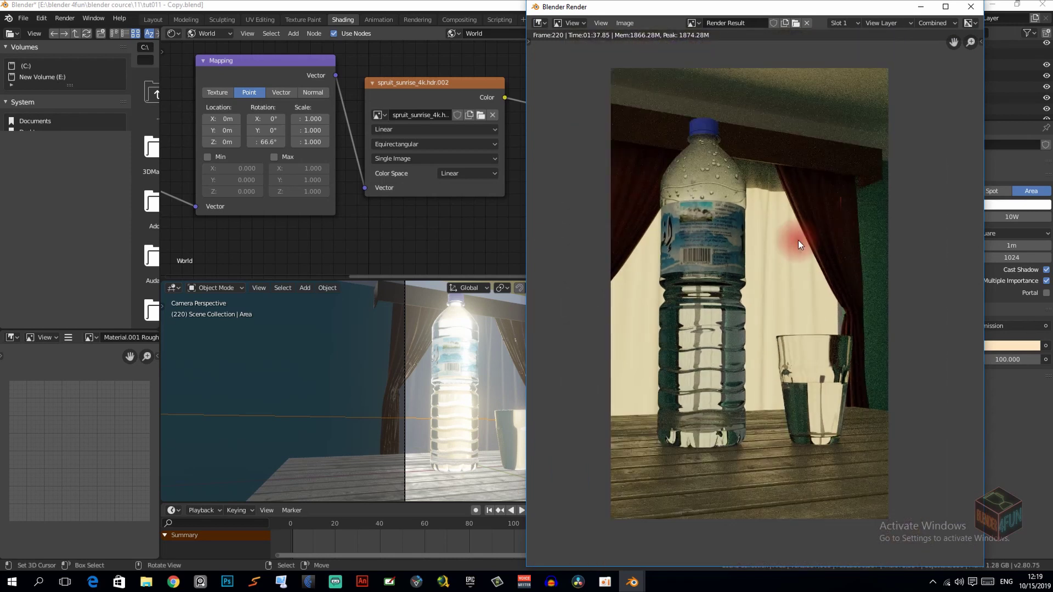
{"action": "scroll", "coordinate": [796, 248], "scroll_direction": "down", "scroll_amount": 1}
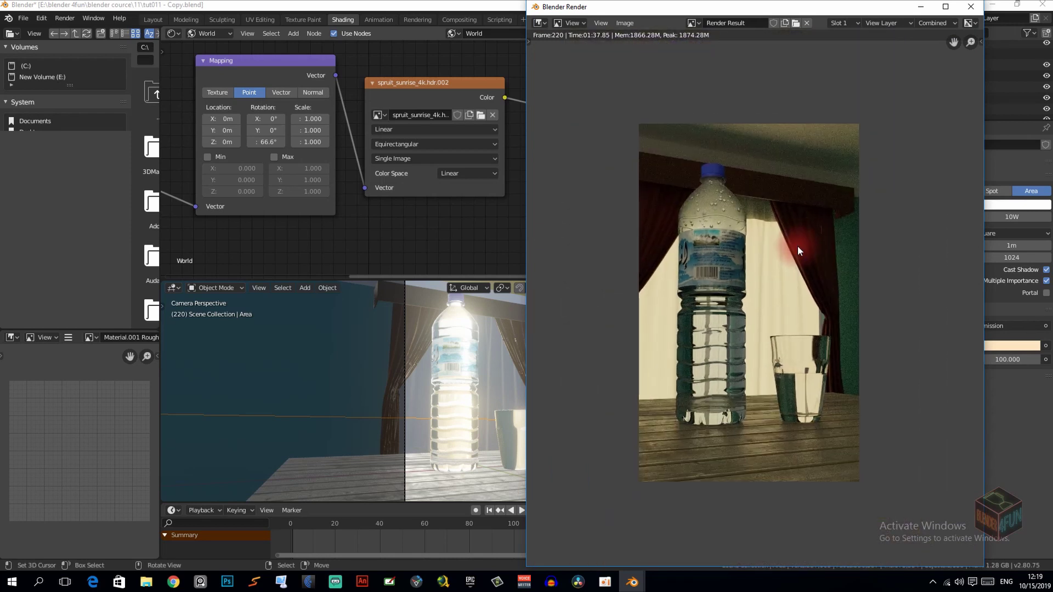
{"action": "key", "text": "ctrl+s"}
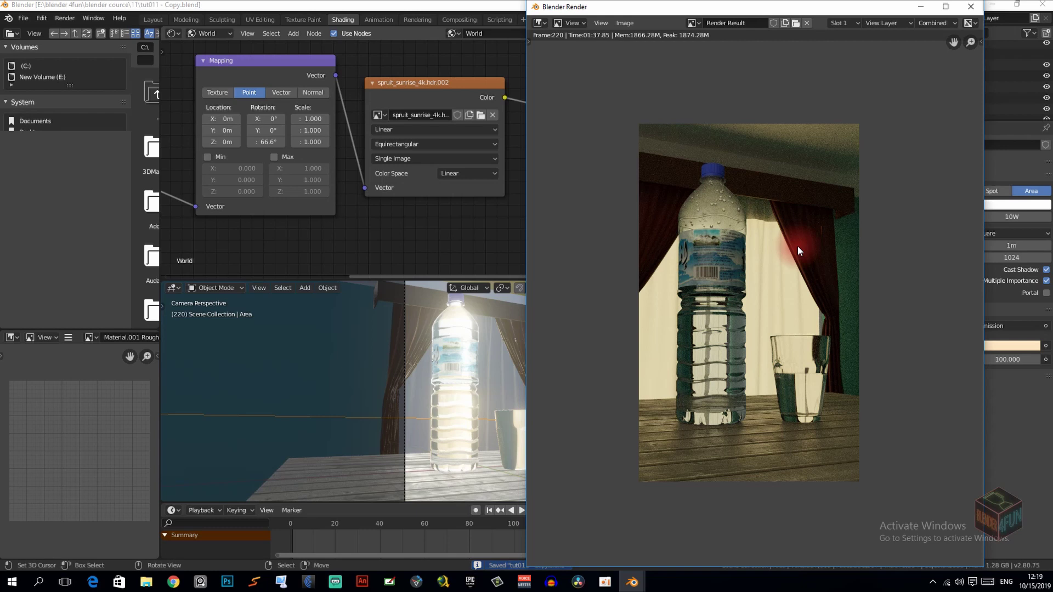
{"action": "left_click", "coordinate": [973, 7]}
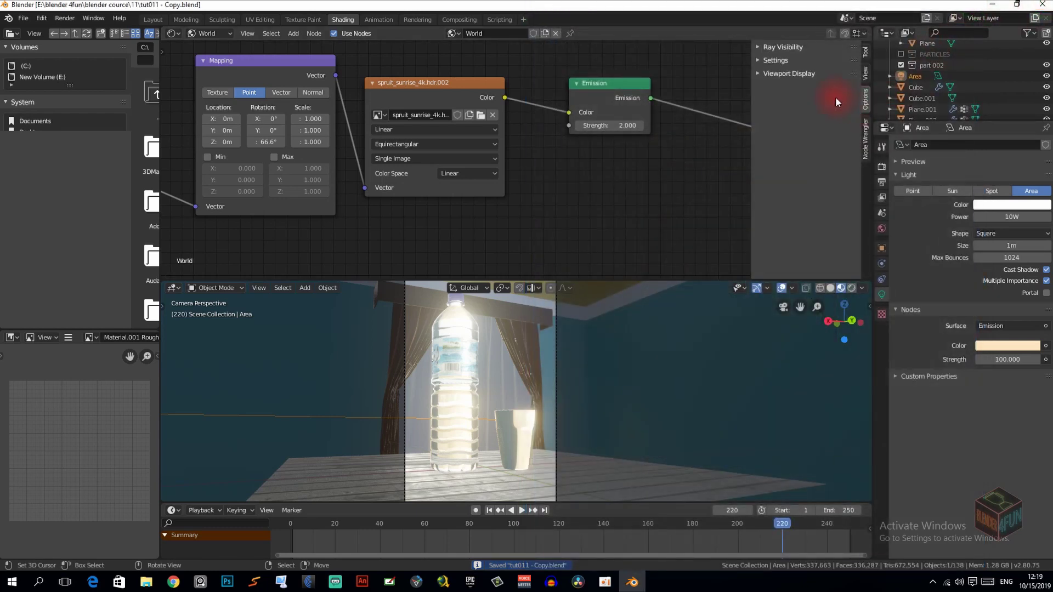
Step: Close Blender and relaunch Blender 2.8 from its desktop shortcut
{"action": "key", "text": "super+d"}
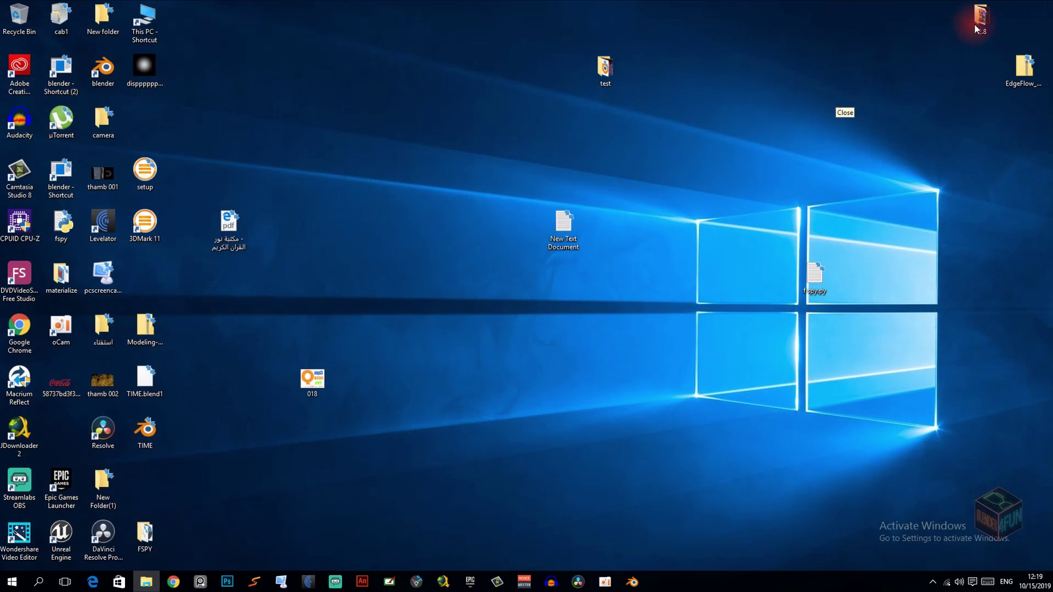
{"action": "left_click", "coordinate": [985, 21]}
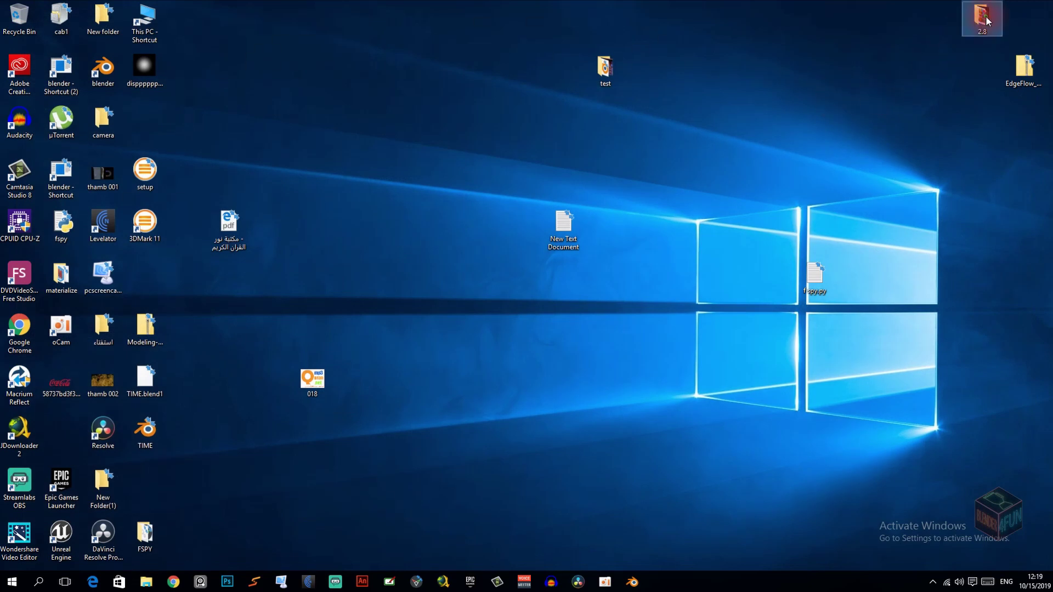
{"action": "double_click", "coordinate": [986, 21]}
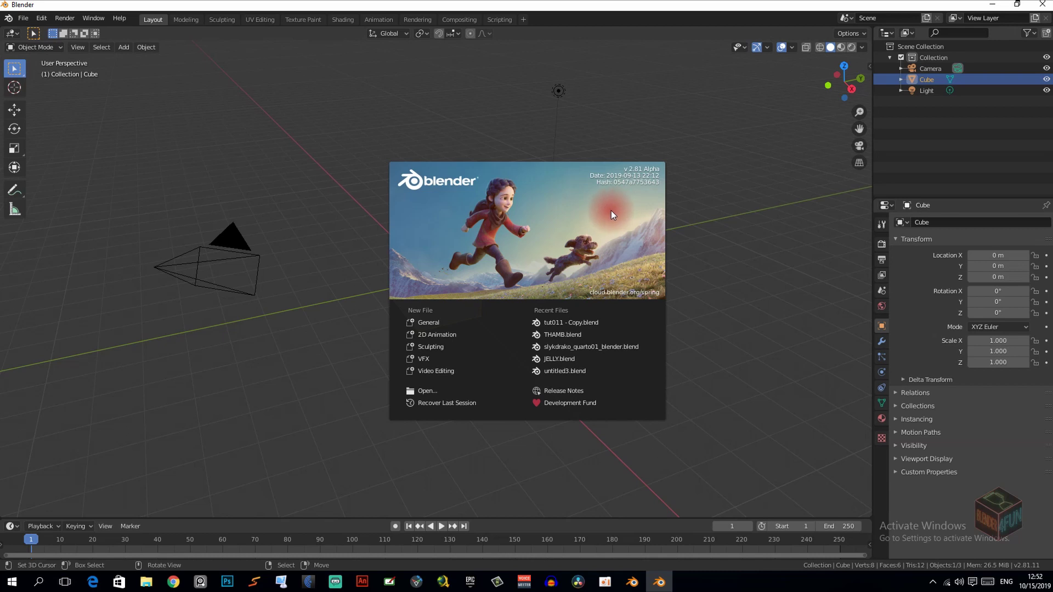
Step: Drag tut011 - Copy.blend from folder 11 into Blender and open it
{"action": "left_click", "coordinate": [146, 581]}
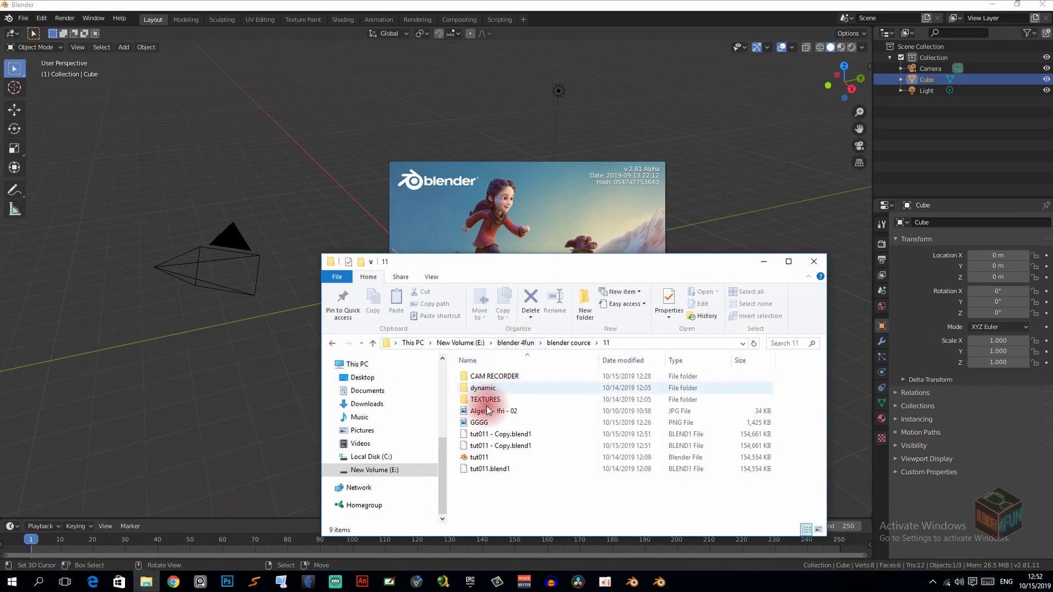
{"action": "right_click", "coordinate": [536, 482]}
{"action": "left_click", "coordinate": [554, 348]}
{"action": "left_click_drag", "start_coordinate": [490, 434], "coordinate": [417, 209]}
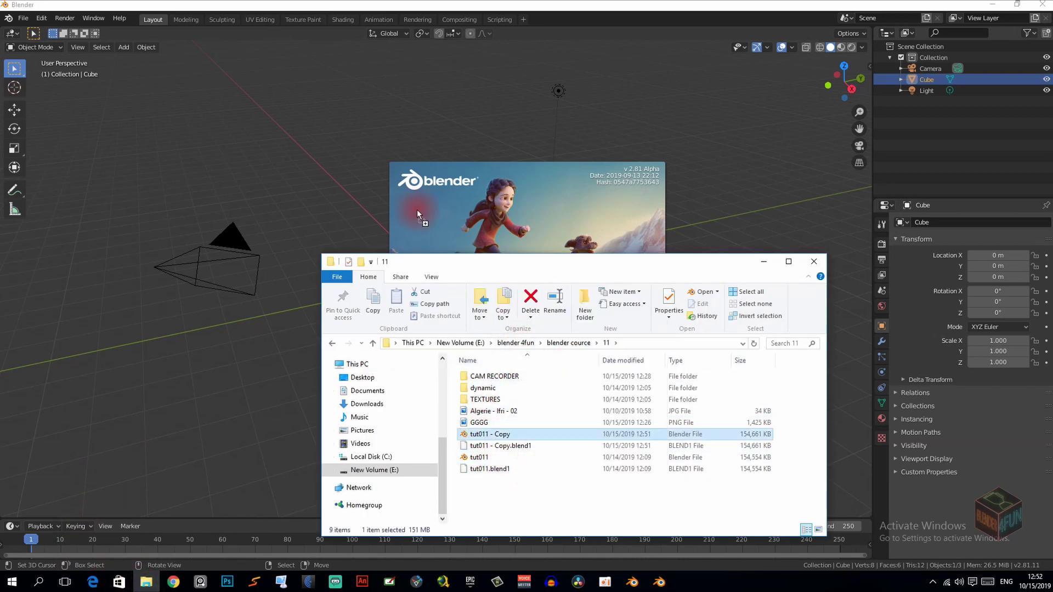
{"action": "left_click", "coordinate": [416, 210]}
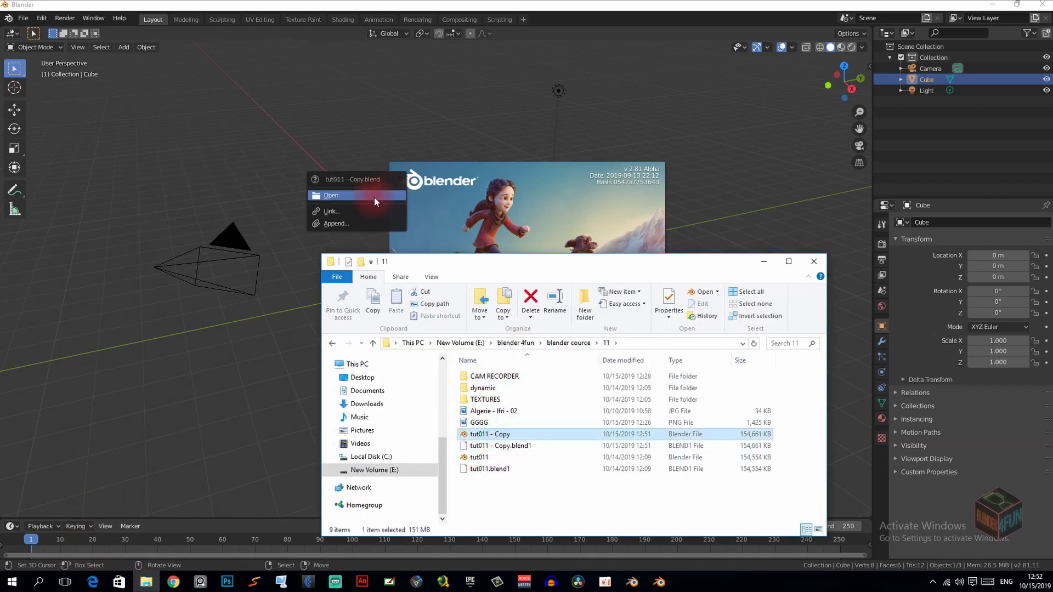
{"action": "left_click", "coordinate": [373, 201]}
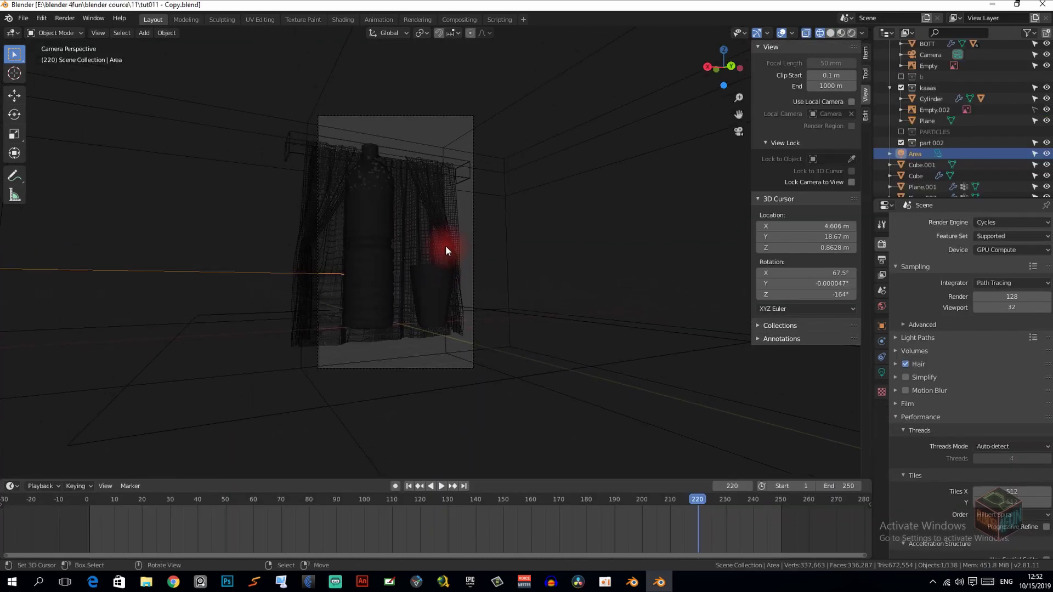
Step: In View Layer properties, enable Denoising and the Denoising Data pass alongside Combined and Z
{"action": "scroll", "coordinate": [445, 245], "scroll_direction": "up", "scroll_amount": 1}
{"action": "scroll", "coordinate": [440, 242], "scroll_direction": "up", "scroll_amount": 1}
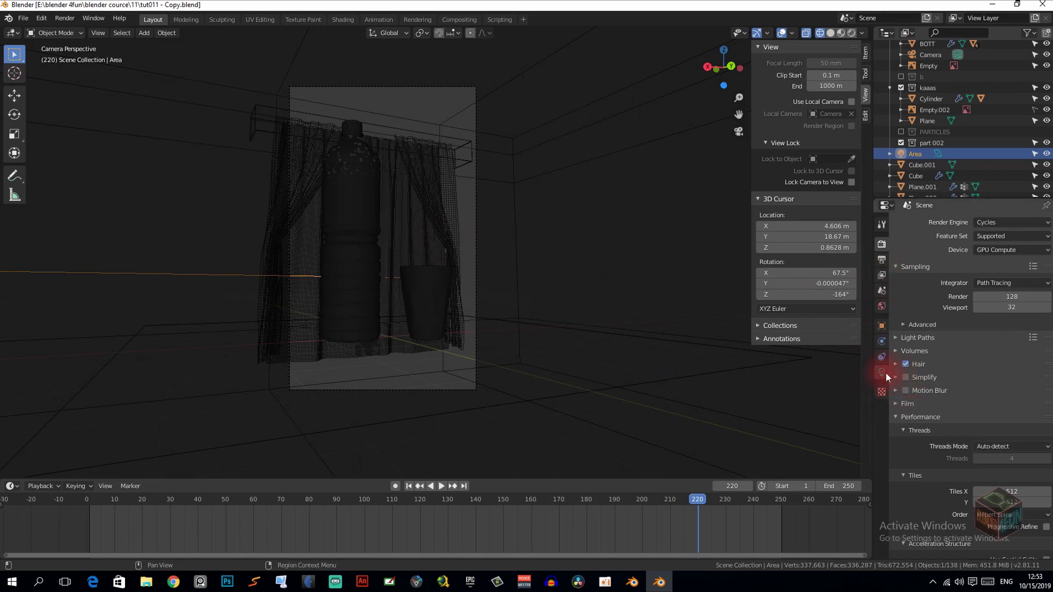
{"action": "left_click", "coordinate": [882, 274]}
{"action": "scroll", "coordinate": [935, 401], "scroll_direction": "down", "scroll_amount": 2}
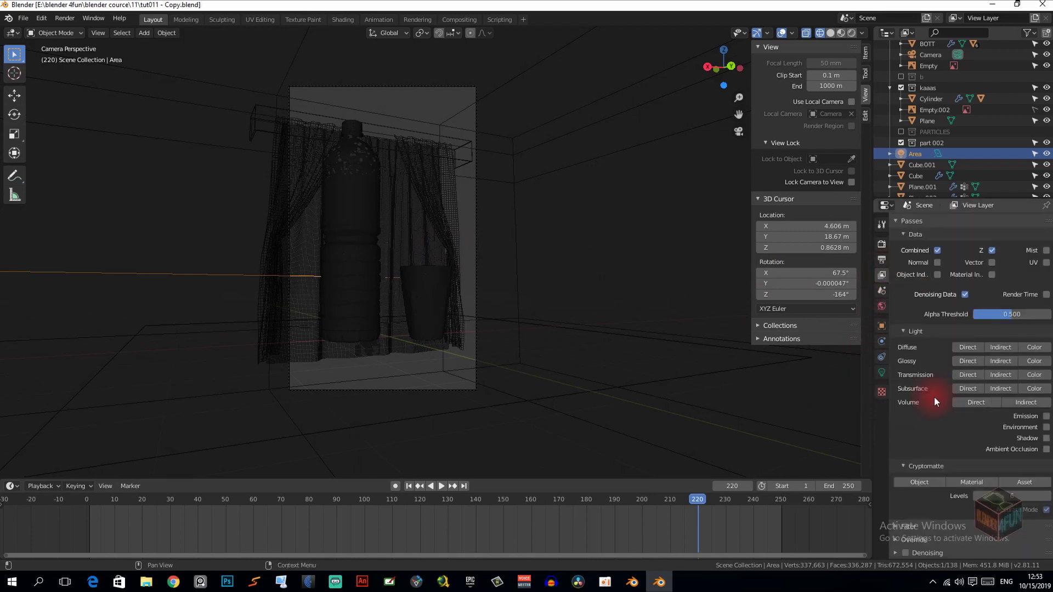
{"action": "left_click", "coordinate": [898, 552]}
{"action": "scroll", "coordinate": [930, 524], "scroll_direction": "down", "scroll_amount": 4}
{"action": "left_click", "coordinate": [906, 449]}
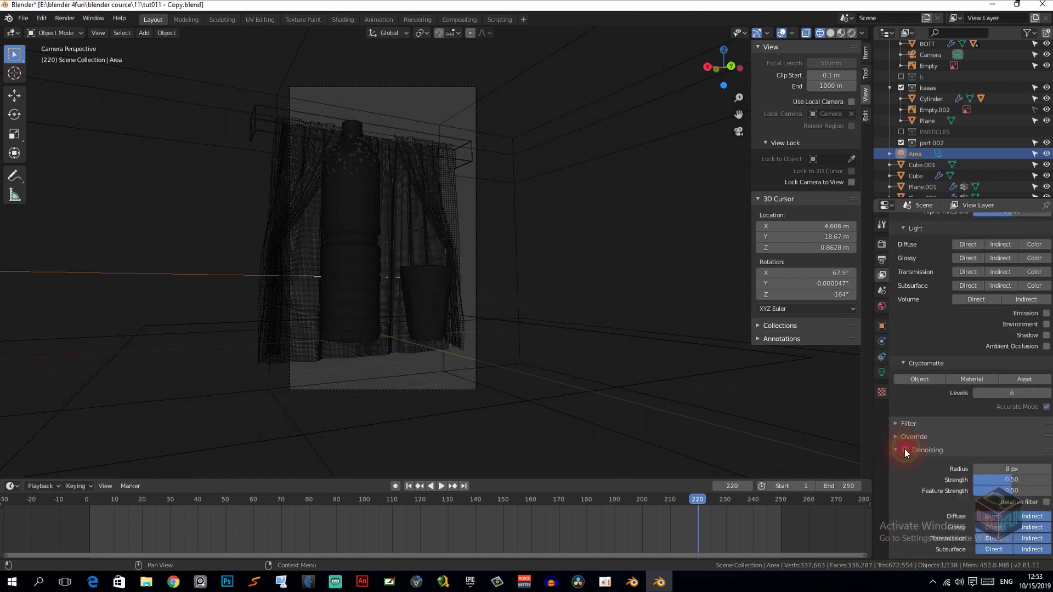
{"action": "left_click", "coordinate": [896, 450]}
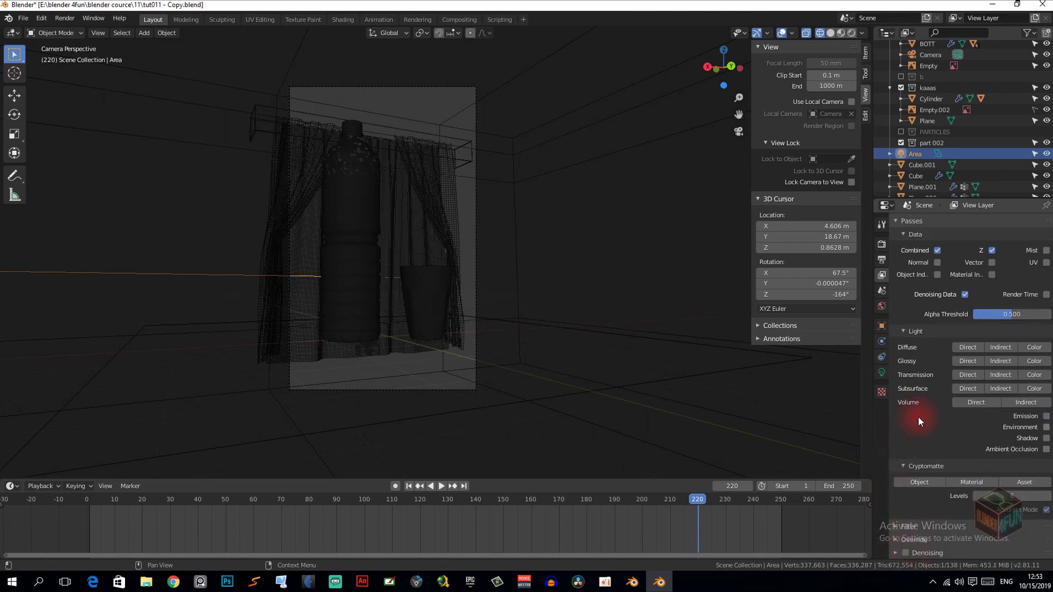
{"action": "left_click", "coordinate": [966, 295]}
{"action": "left_click", "coordinate": [965, 295]}
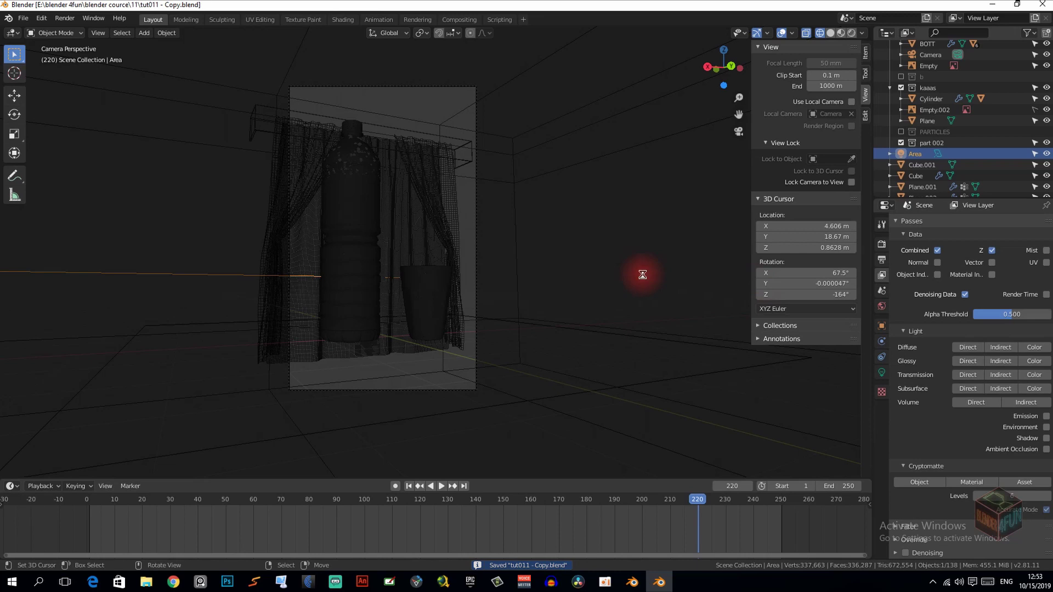
Step: Render frame 220 with denoising on, zoom into the curtain edge to check grain, then close it
{"action": "key", "text": "F12"}
{"action": "scroll", "coordinate": [610, 262], "scroll_direction": "up", "scroll_amount": 1}
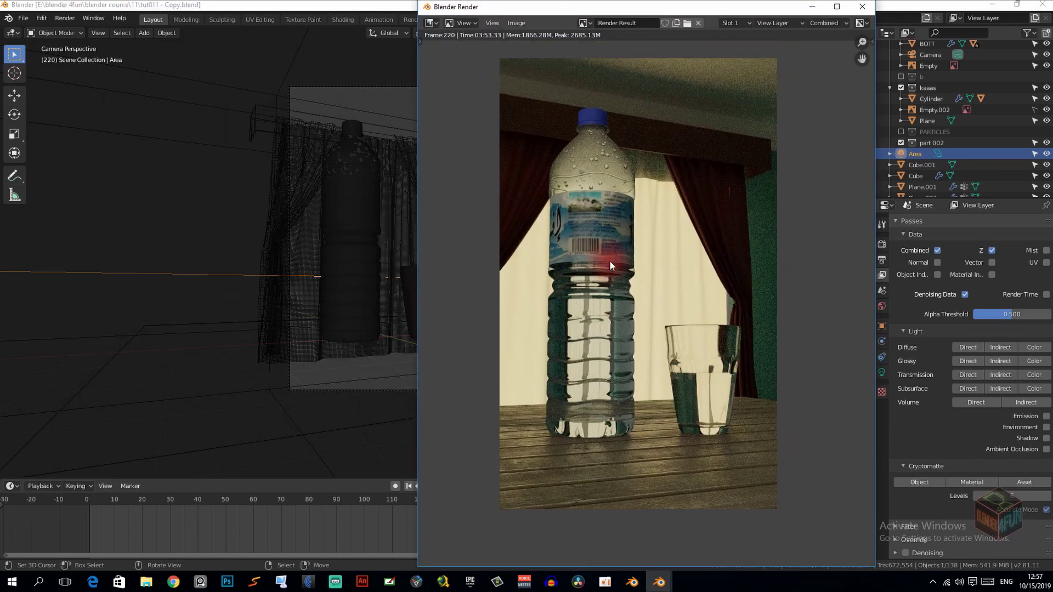
{"action": "scroll", "coordinate": [666, 239], "scroll_direction": "up", "scroll_amount": 1}
{"action": "scroll", "coordinate": [604, 286], "scroll_direction": "up", "scroll_amount": 1}
{"action": "scroll", "coordinate": [693, 252], "scroll_direction": "up", "scroll_amount": 1}
{"action": "scroll", "coordinate": [630, 274], "scroll_direction": "up", "scroll_amount": 1}
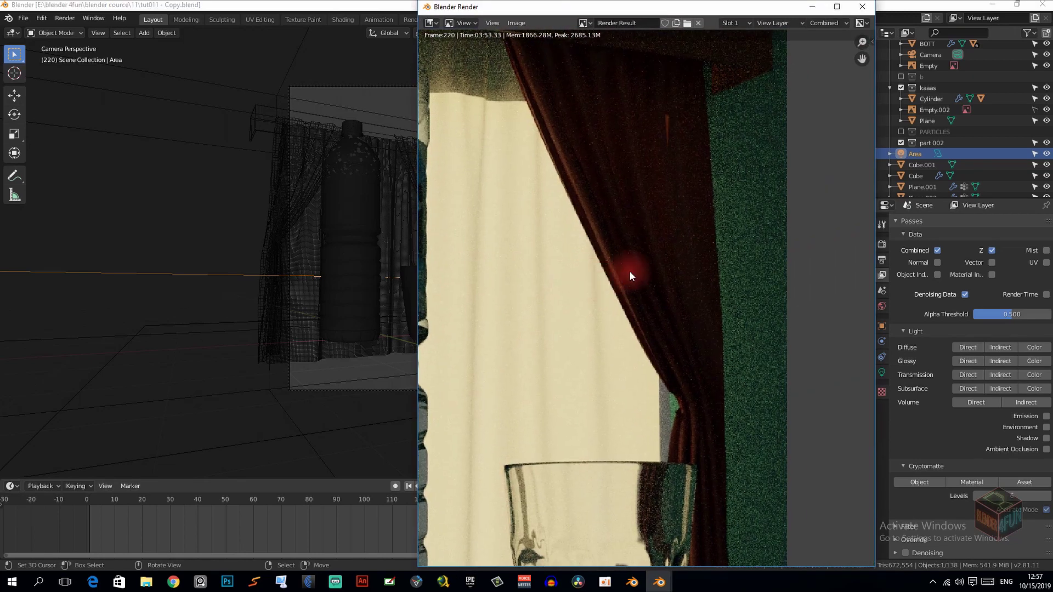
{"action": "scroll", "coordinate": [711, 257], "scroll_direction": "up", "scroll_amount": 1}
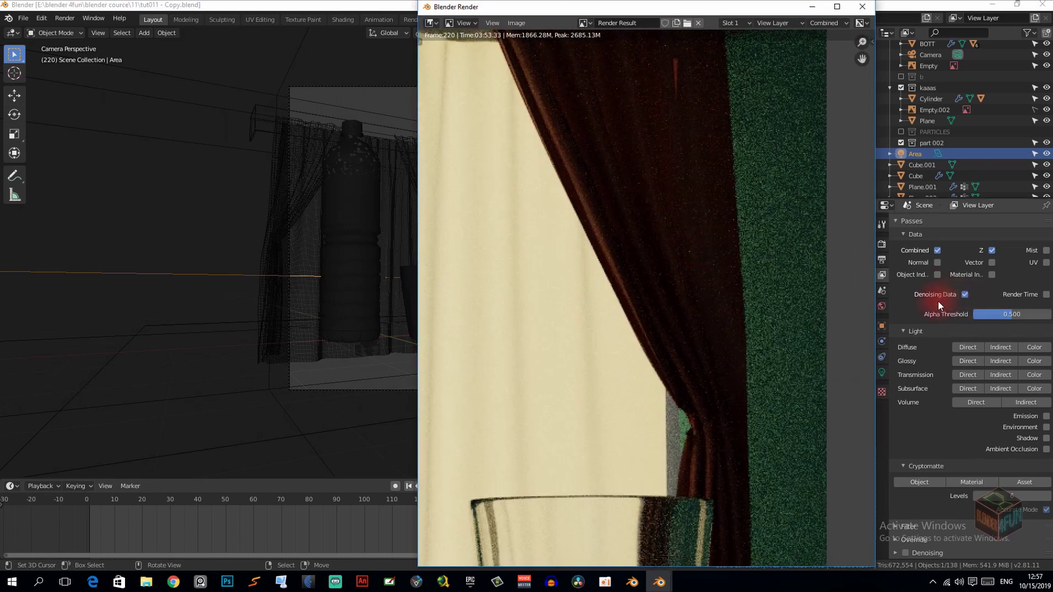
{"action": "scroll", "coordinate": [792, 304], "scroll_direction": "down", "scroll_amount": 3}
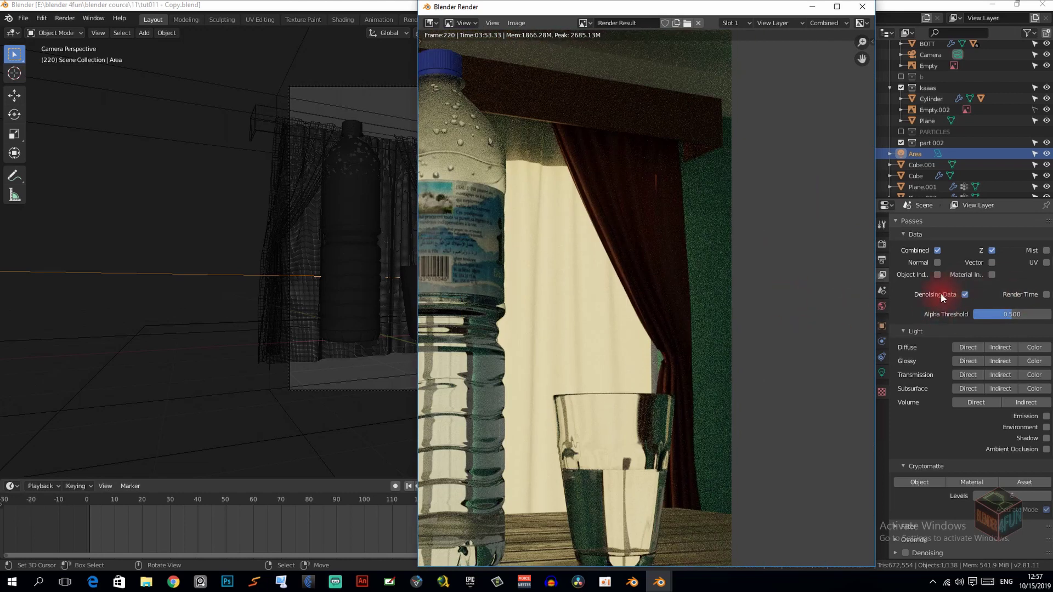
{"action": "left_click", "coordinate": [862, 6]}
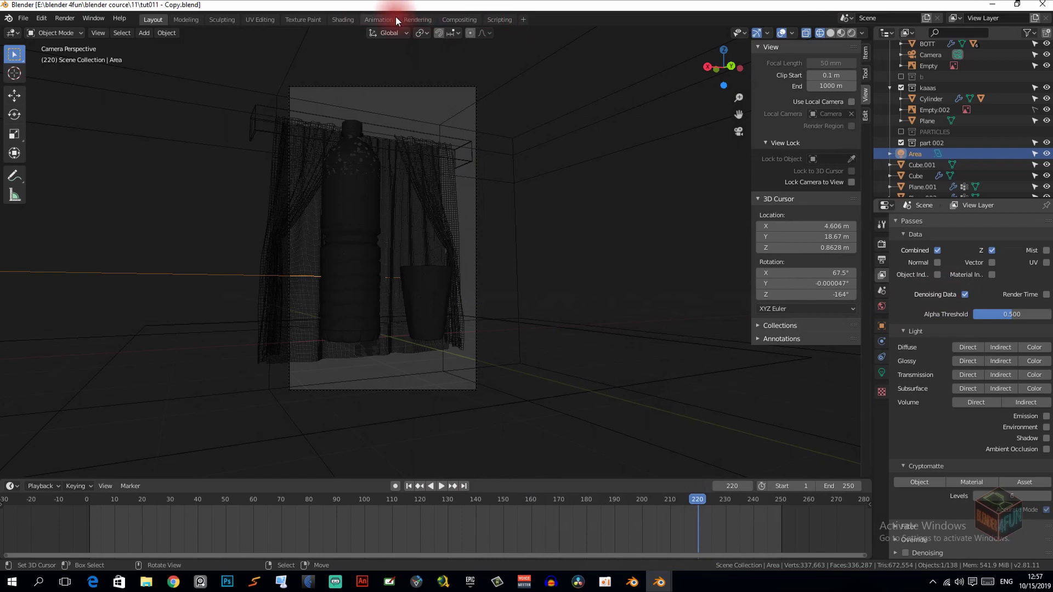
Step: Switch to the Compositing workspace and enable Use Nodes to show the Render Layers node
{"action": "left_click", "coordinate": [462, 18]}
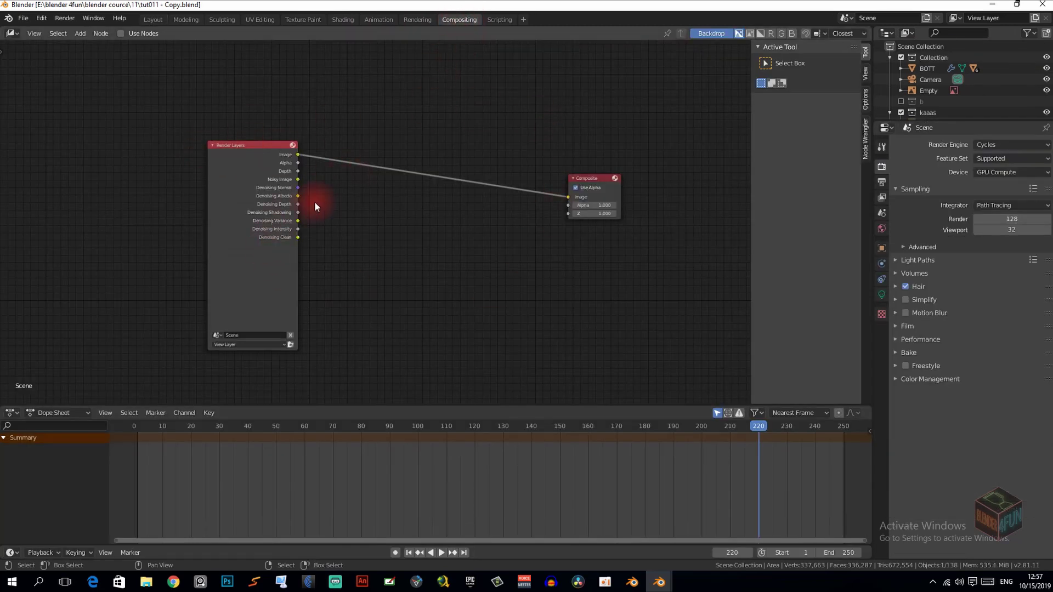
{"action": "middle_click_drag", "start_coordinate": [316, 203], "coordinate": [331, 205]}
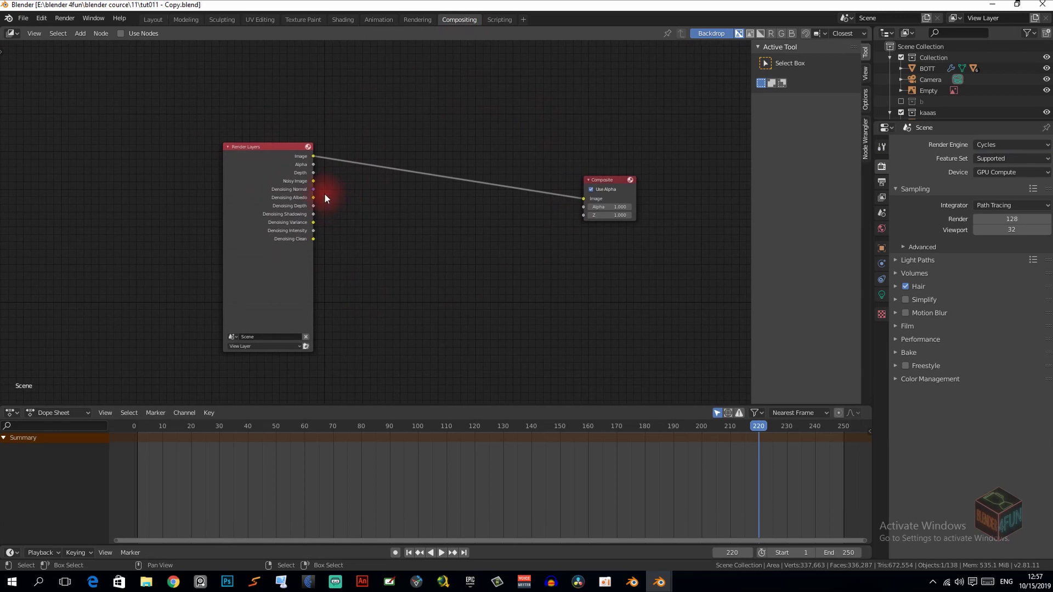
{"action": "left_click", "coordinate": [122, 34]}
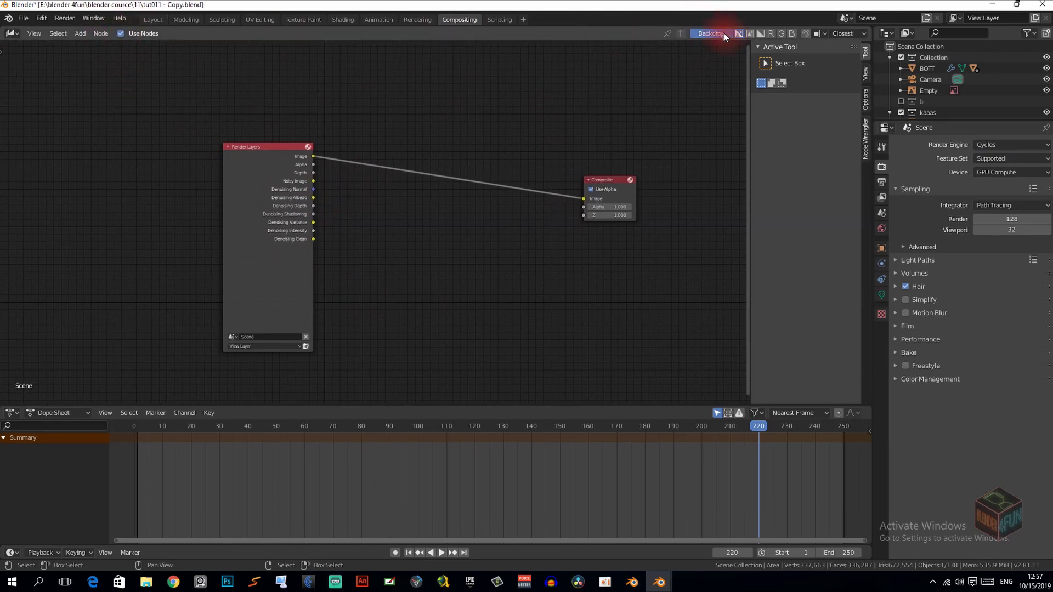
{"action": "scroll", "coordinate": [354, 180], "scroll_direction": "up", "scroll_amount": 1}
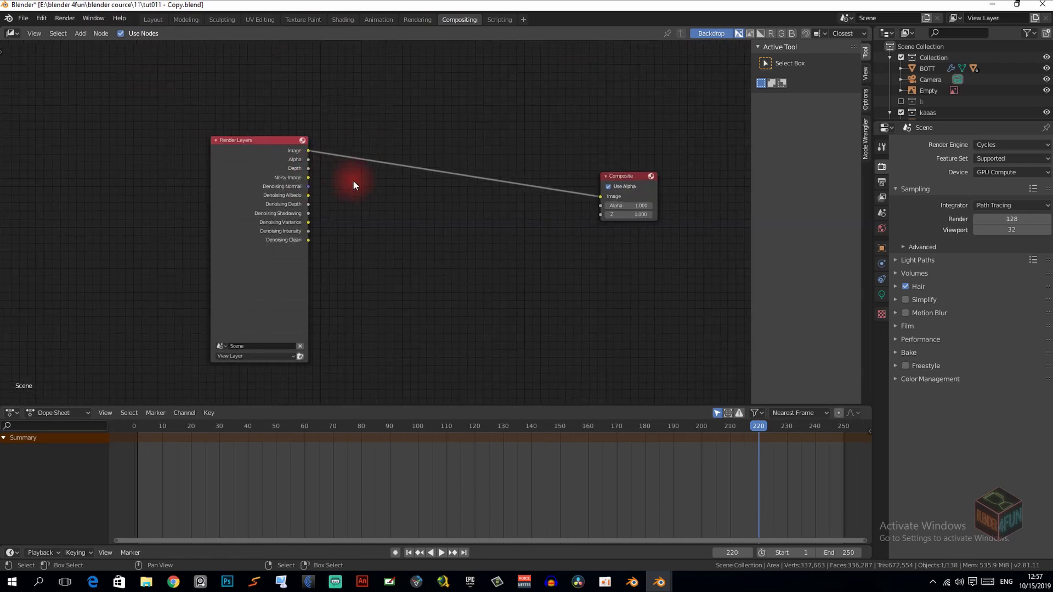
{"action": "key", "text": "ctrl+shift"}
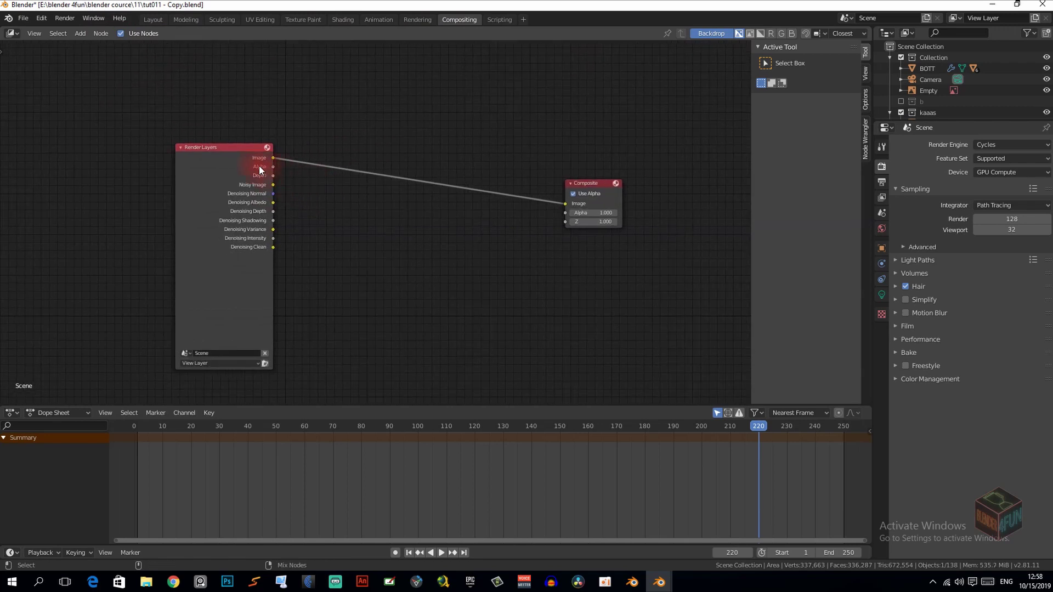
Step: Add a Viewer for the Render Layers image and move it aside
{"action": "left_click", "coordinate": [238, 157], "text": "ctrl+shift"}
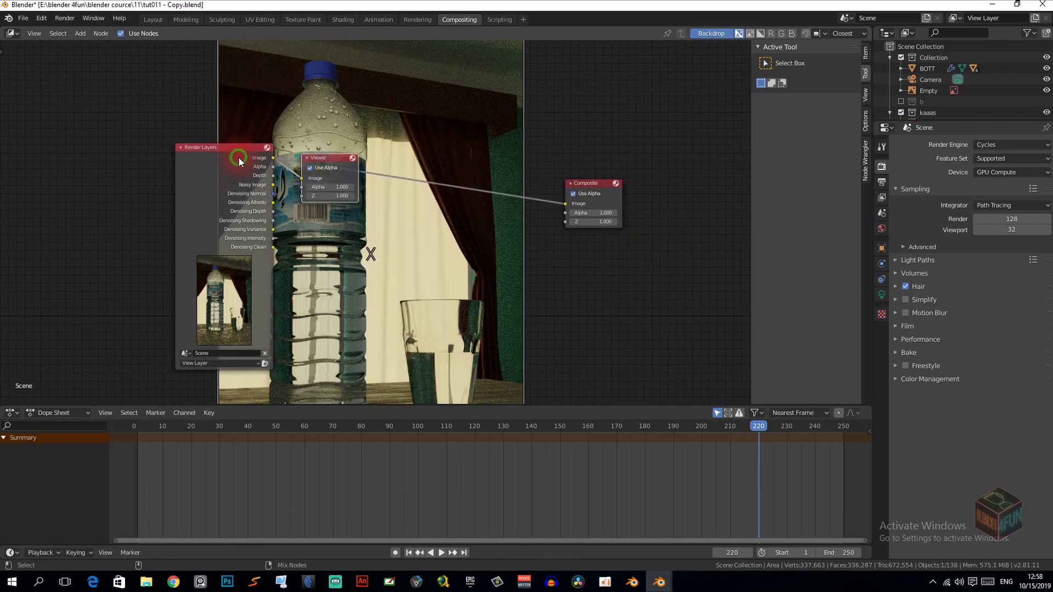
{"action": "left_click_drag", "start_coordinate": [329, 163], "coordinate": [617, 130]}
{"action": "middle_click_drag", "start_coordinate": [439, 145], "coordinate": [446, 163]}
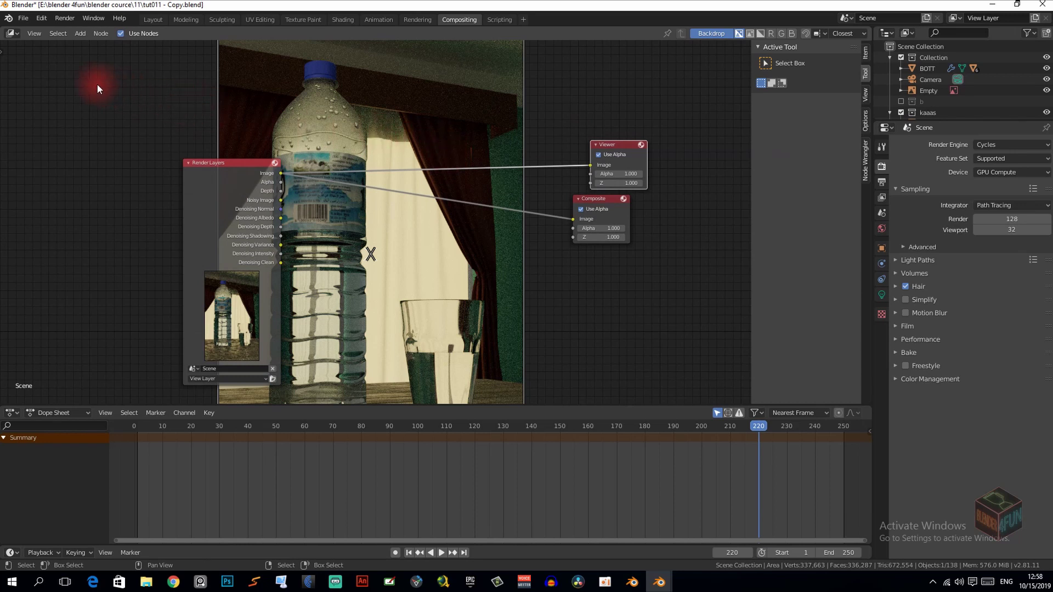
{"action": "scroll", "coordinate": [448, 163], "scroll_direction": "up", "scroll_amount": 1}
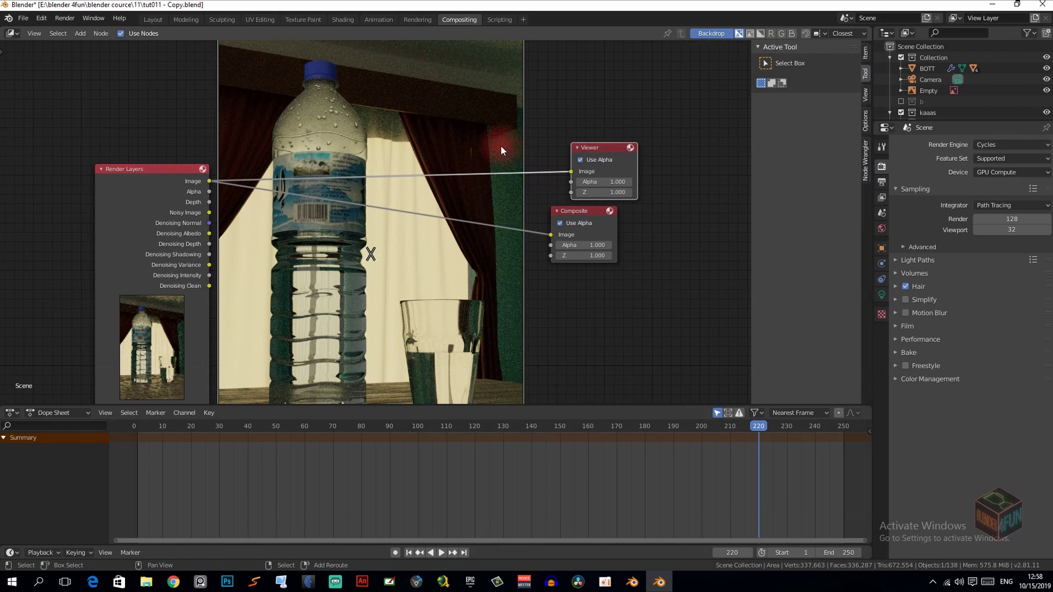
Step: Merge both Image links into one reroute and shift the Viewer and Composite right
{"action": "right_click_drag", "start_coordinate": [501, 146], "coordinate": [474, 312], "text": "shift"}
{"action": "middle_click_drag", "start_coordinate": [479, 299], "coordinate": [406, 311]}
{"action": "mouse_move", "coordinate": [429, 202]}
{"action": "left_mouse_down"}
{"action": "mouse_move", "coordinate": [364, 155]}
{"action": "mouse_move", "coordinate": [564, 289]}
{"action": "left_mouse_up"}
{"action": "middle_click_drag", "start_coordinate": [564, 289], "coordinate": [529, 272]}
{"action": "key", "text": "g"}
{"action": "key", "text": "x"}
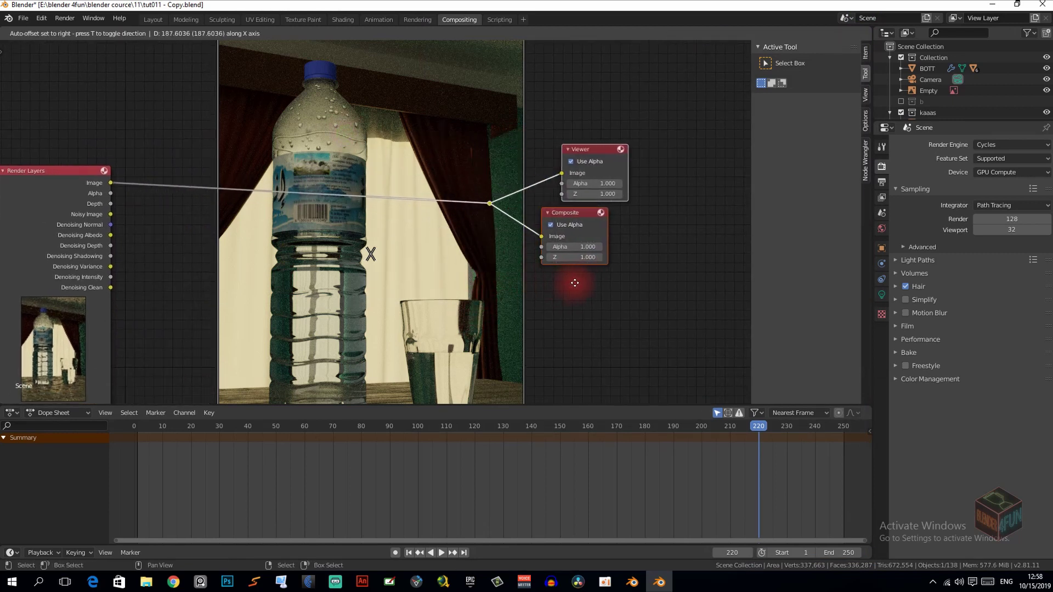
{"action": "left_click", "coordinate": [628, 278]}
{"action": "scroll", "coordinate": [526, 268], "scroll_direction": "down", "scroll_amount": 1}
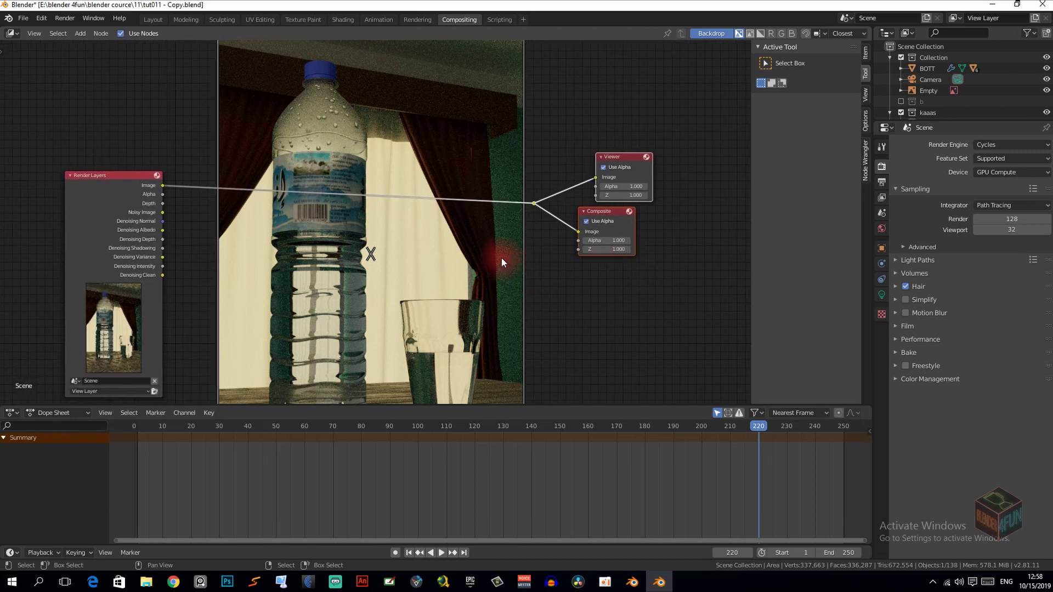
Step: Resize the backdrop render image with Alt+V and V, then bring up the Filter node list
{"action": "key", "text": "alt+v"}
{"action": "key", "text": "alt+v"}
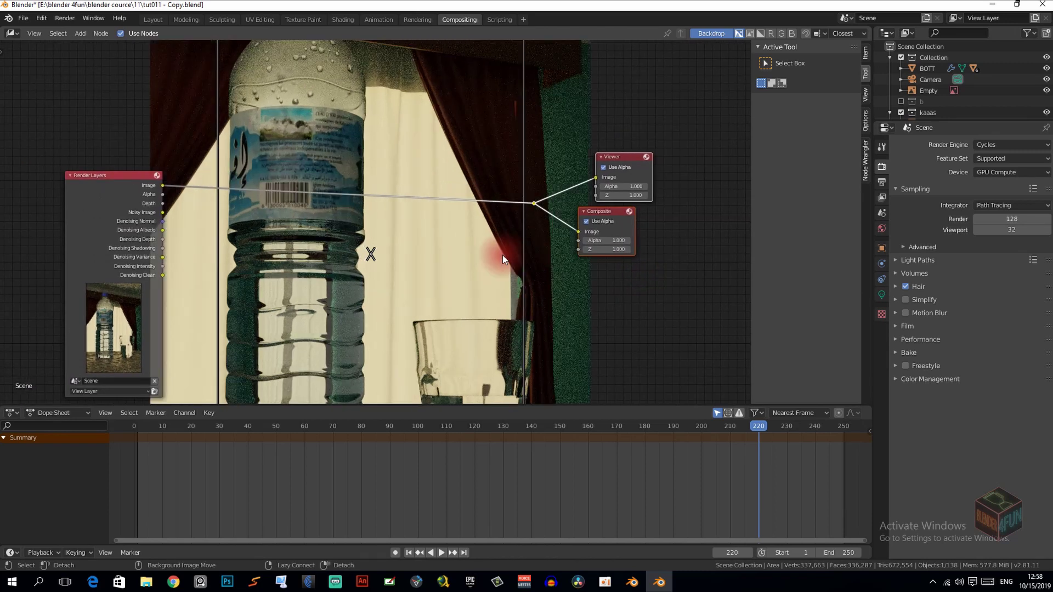
{"action": "key", "text": "alt+v"}
{"action": "key", "text": "v"}
{"action": "key", "text": "v"}
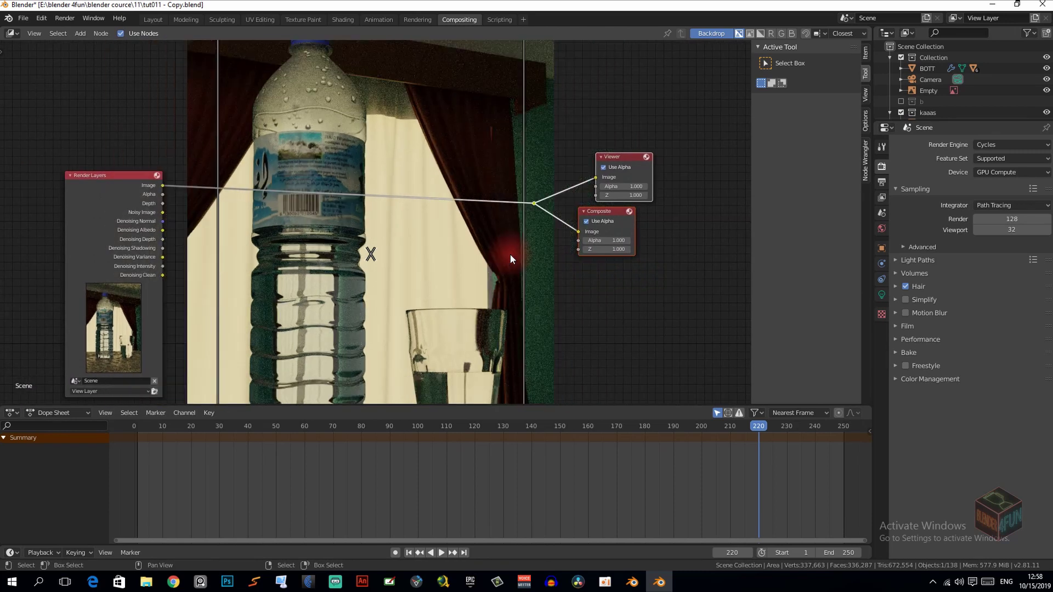
{"action": "key", "text": "alt+v"}
{"action": "key", "text": "alt+v"}
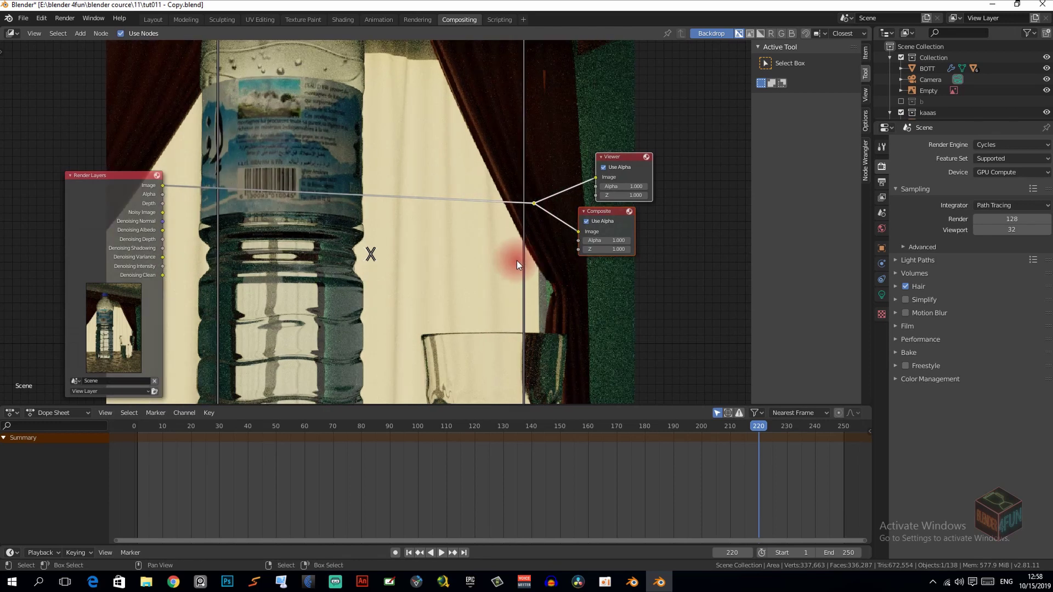
{"action": "mouse_move", "coordinate": [568, 274]}
{"action": "middle_mouse_down"}
{"action": "mouse_move", "coordinate": [446, 282]}
{"action": "mouse_move", "coordinate": [608, 285]}
{"action": "mouse_move", "coordinate": [468, 289]}
{"action": "middle_mouse_up"}
{"action": "key", "text": "alt+v"}
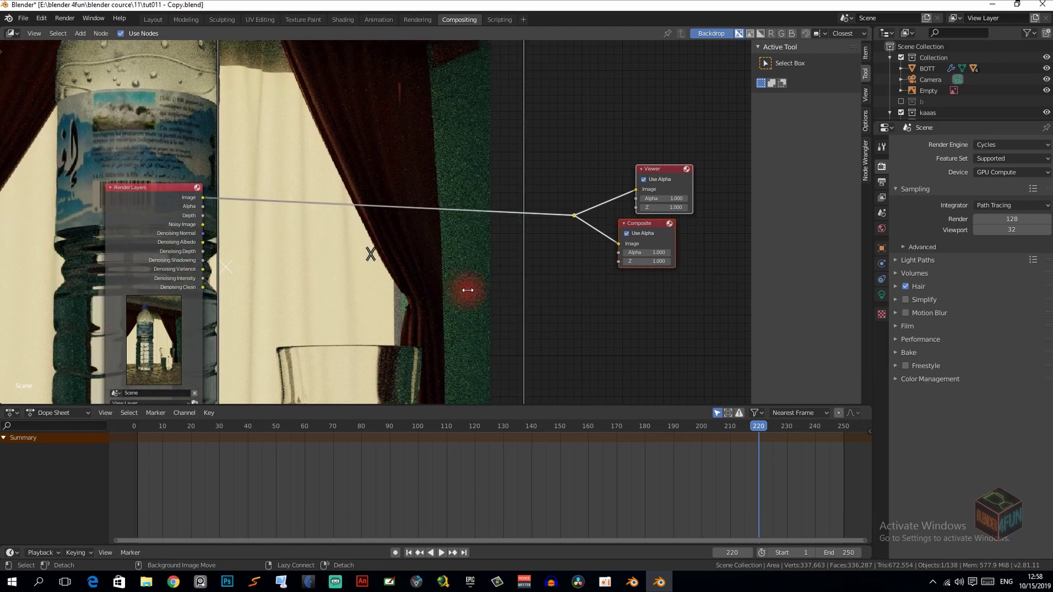
{"action": "mouse_move", "coordinate": [560, 273]}
{"action": "middle_mouse_down"}
{"action": "mouse_move", "coordinate": [514, 272]}
{"action": "mouse_move", "coordinate": [554, 273]}
{"action": "mouse_move", "coordinate": [501, 258]}
{"action": "mouse_move", "coordinate": [575, 271]}
{"action": "mouse_move", "coordinate": [519, 267]}
{"action": "mouse_move", "coordinate": [565, 264]}
{"action": "middle_mouse_up"}
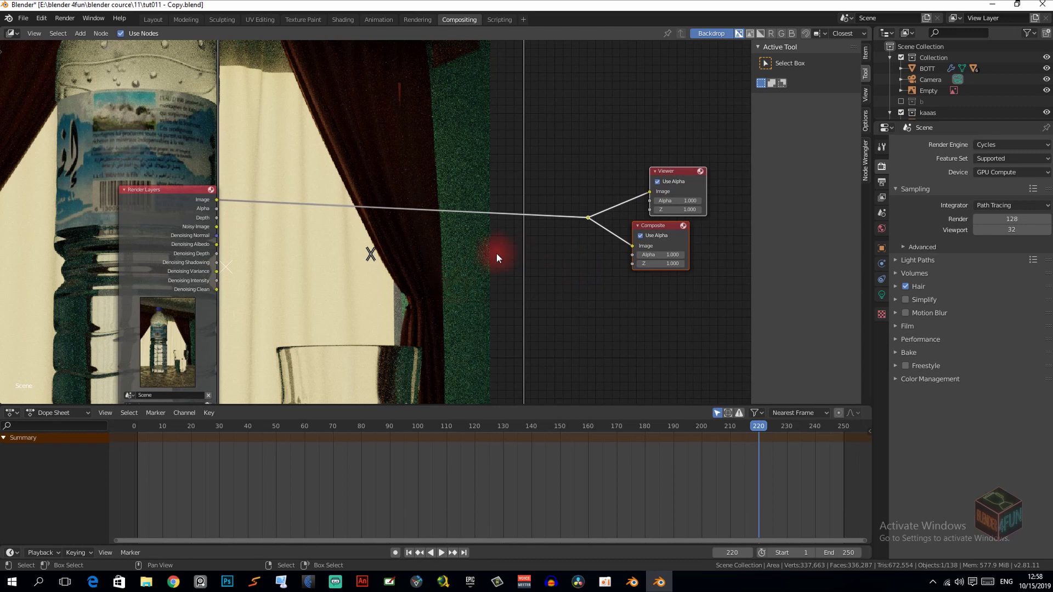
{"action": "key", "text": "shift+a"}
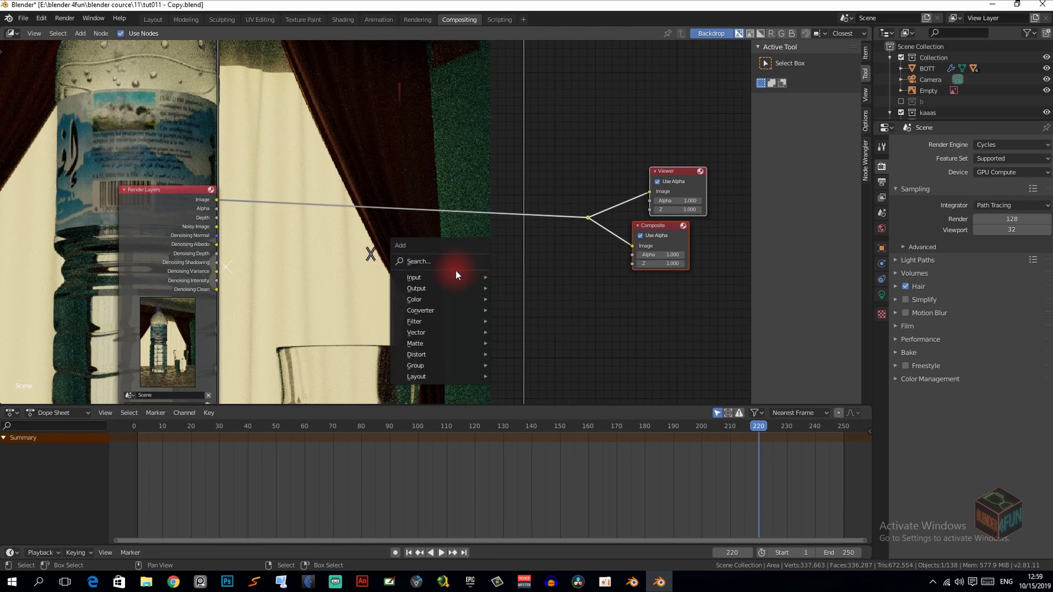
{"action": "mouse_move", "coordinate": [438, 321]}
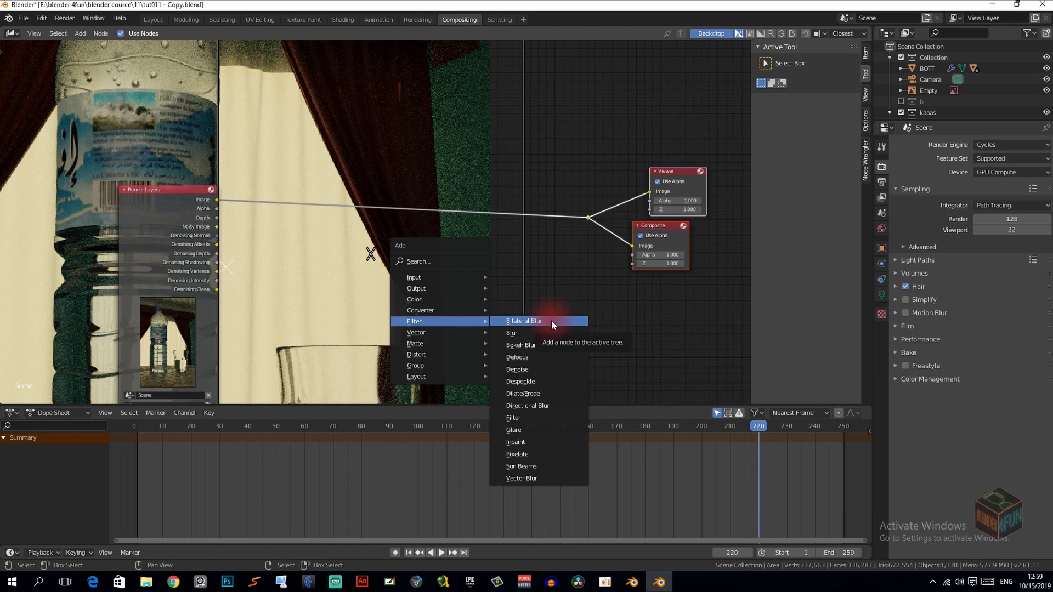
Step: Insert a Denoise node into the Image link, fed Denoising Normal and Denoising Albedo
{"action": "left_click", "coordinate": [541, 369]}
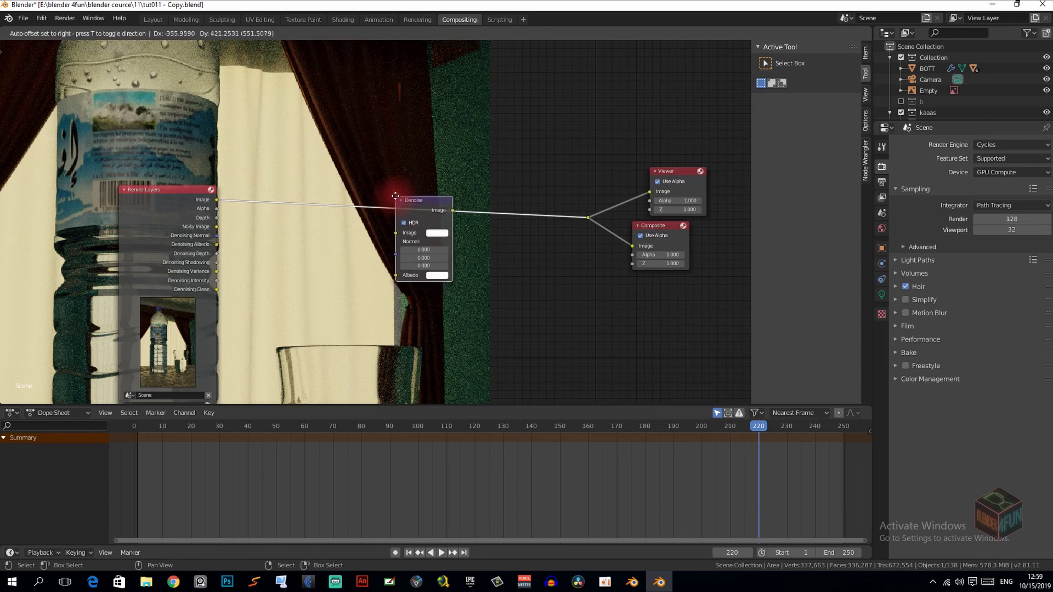
{"action": "left_click", "coordinate": [396, 200]}
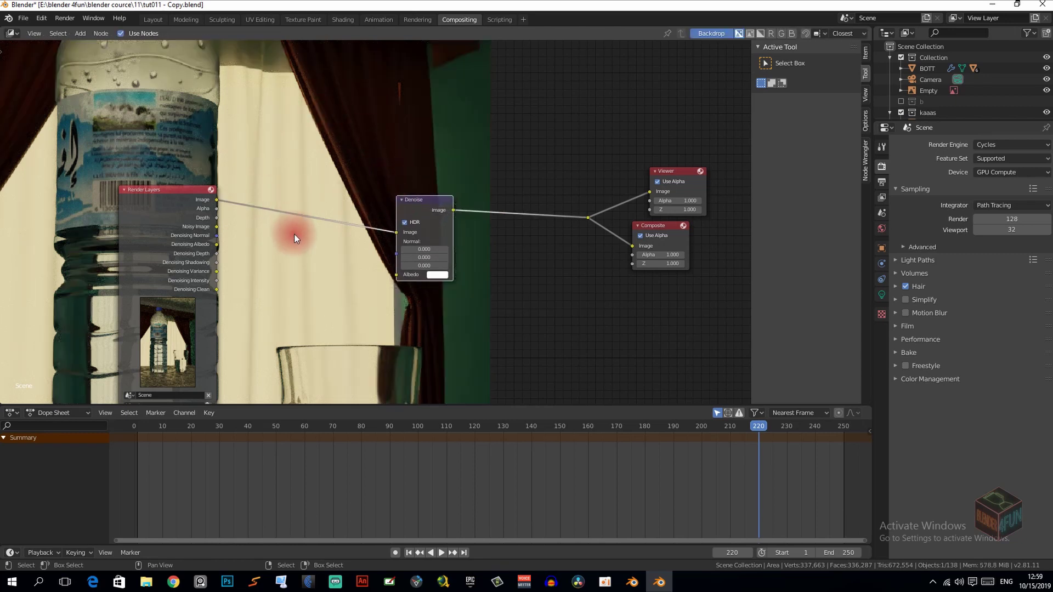
{"action": "scroll", "coordinate": [294, 234], "scroll_direction": "up", "scroll_amount": 2}
{"action": "mouse_move", "coordinate": [200, 233]}
{"action": "left_mouse_down"}
{"action": "mouse_move", "coordinate": [302, 232]}
{"action": "mouse_move", "coordinate": [428, 254]}
{"action": "left_mouse_up"}
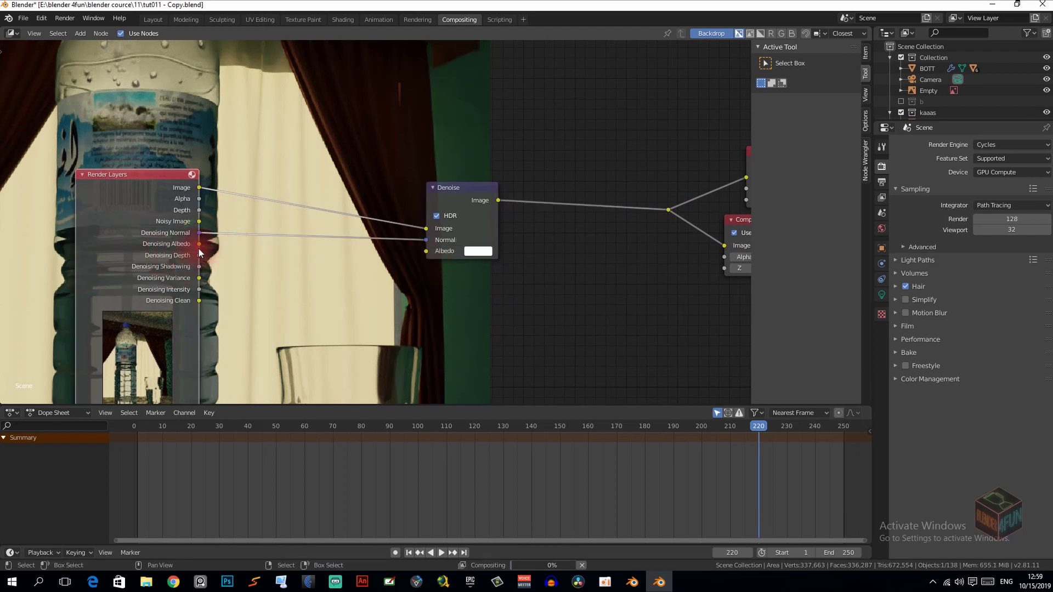
{"action": "left_click_drag", "start_coordinate": [199, 244], "coordinate": [427, 251]}
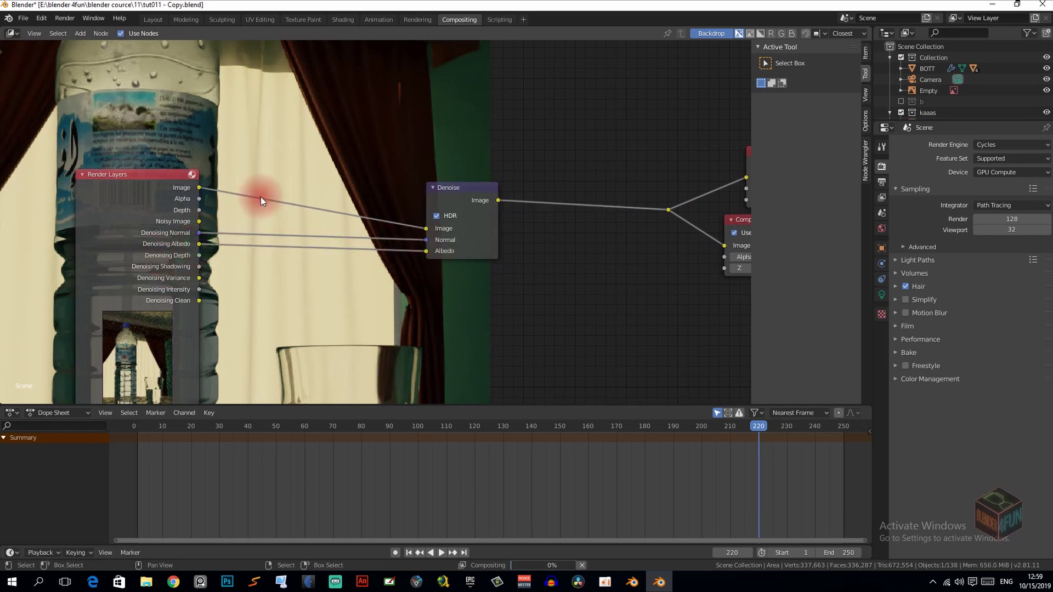
Step: Shrink and reposition the backdrop so the full render shows, and enlarge the node editor
{"action": "middle_click_drag", "start_coordinate": [262, 196], "coordinate": [292, 213]}
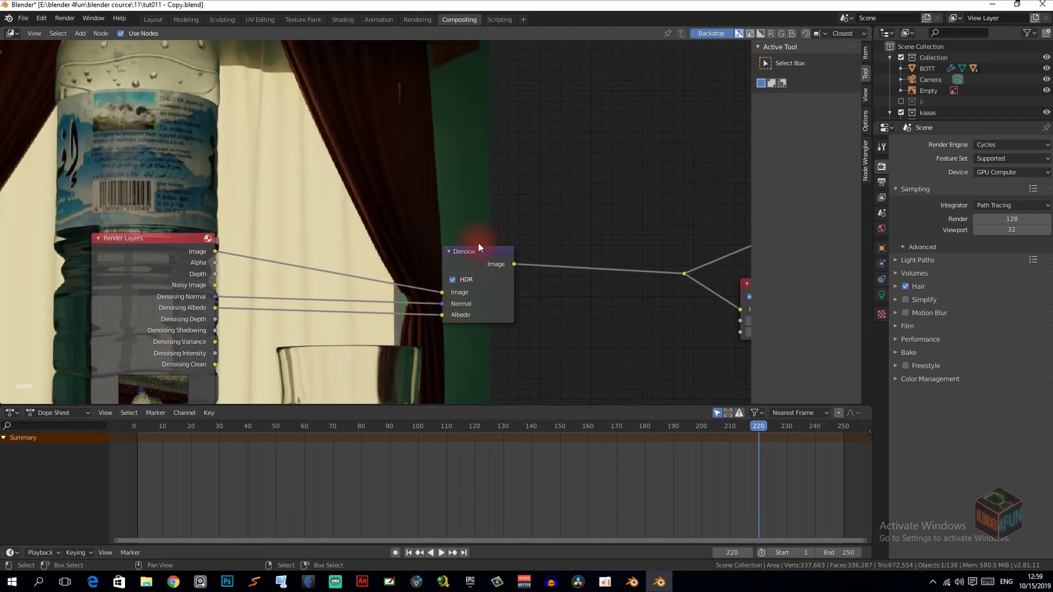
{"action": "scroll", "coordinate": [351, 191], "scroll_direction": "down", "scroll_amount": 2}
{"action": "scroll", "coordinate": [368, 180], "scroll_direction": "up", "scroll_amount": 3}
{"action": "mouse_move", "coordinate": [368, 179]}
{"action": "middle_mouse_down"}
{"action": "mouse_move", "coordinate": [335, 186]}
{"action": "mouse_move", "coordinate": [362, 180]}
{"action": "middle_mouse_up"}
{"action": "scroll", "coordinate": [337, 184], "scroll_direction": "down", "scroll_amount": 1}
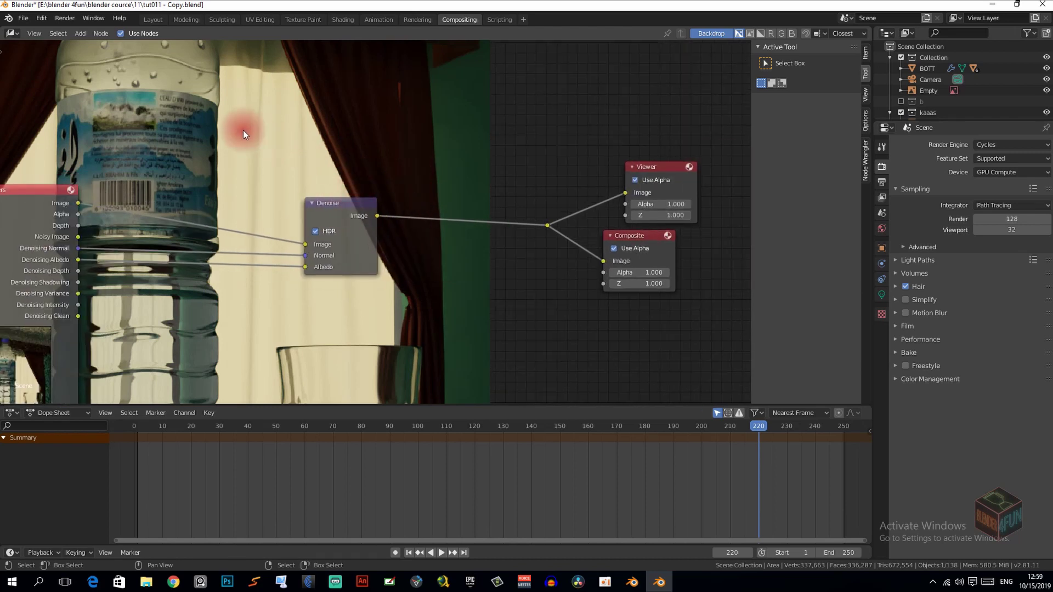
{"action": "key", "text": "v"}
{"action": "key", "text": "v"}
{"action": "key", "text": "v"}
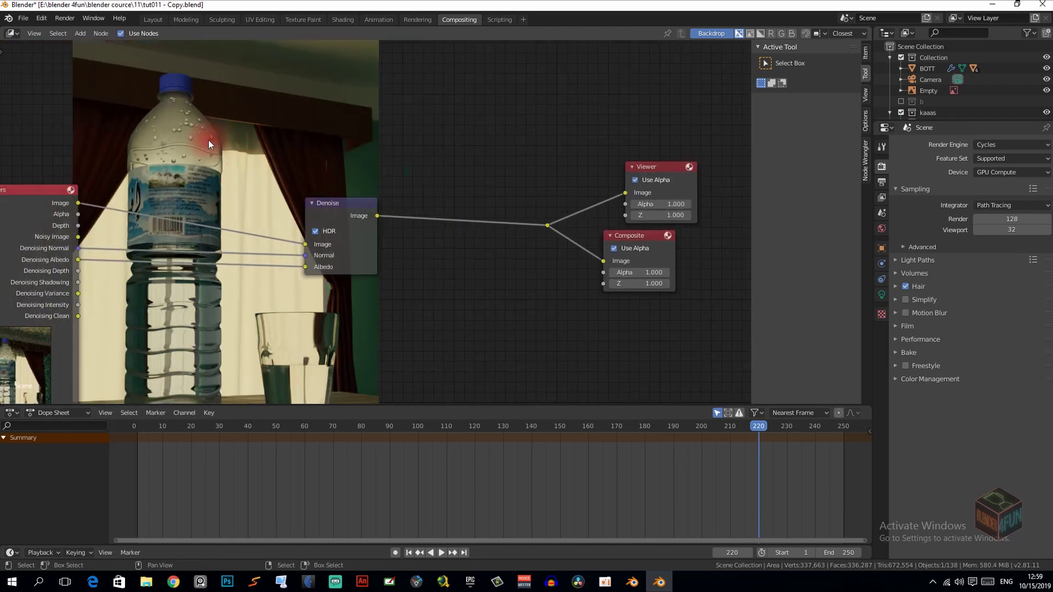
{"action": "mouse_move", "coordinate": [209, 139]}
{"action": "middle_mouse_down"}
{"action": "mouse_move", "coordinate": [239, 110]}
{"action": "mouse_move", "coordinate": [396, 113]}
{"action": "middle_mouse_up"}
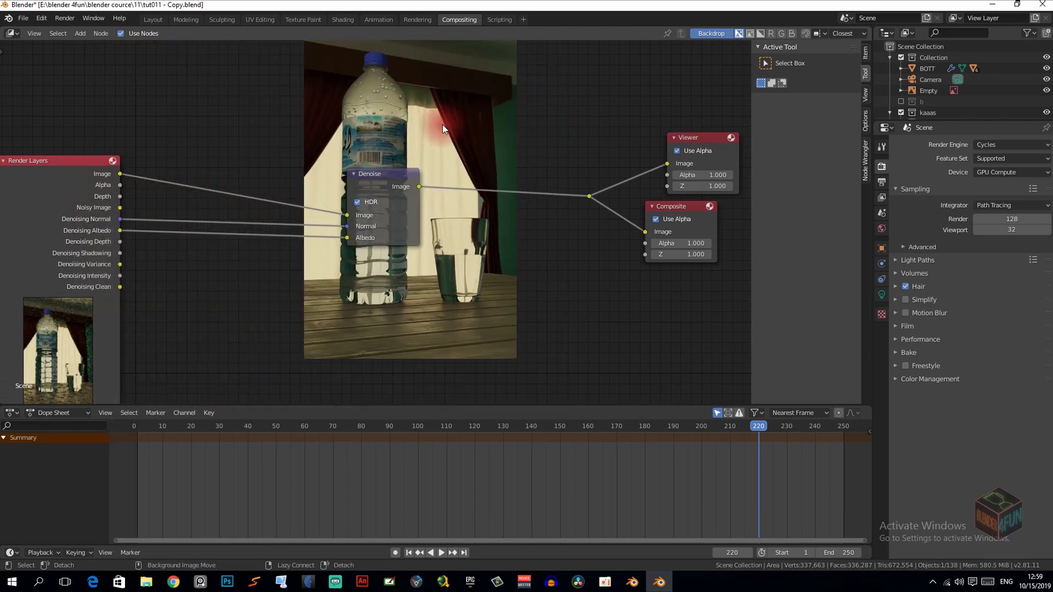
{"action": "key", "text": "v"}
{"action": "key", "text": "v"}
{"action": "middle_click_drag", "start_coordinate": [366, 176], "coordinate": [360, 157], "text": "alt"}
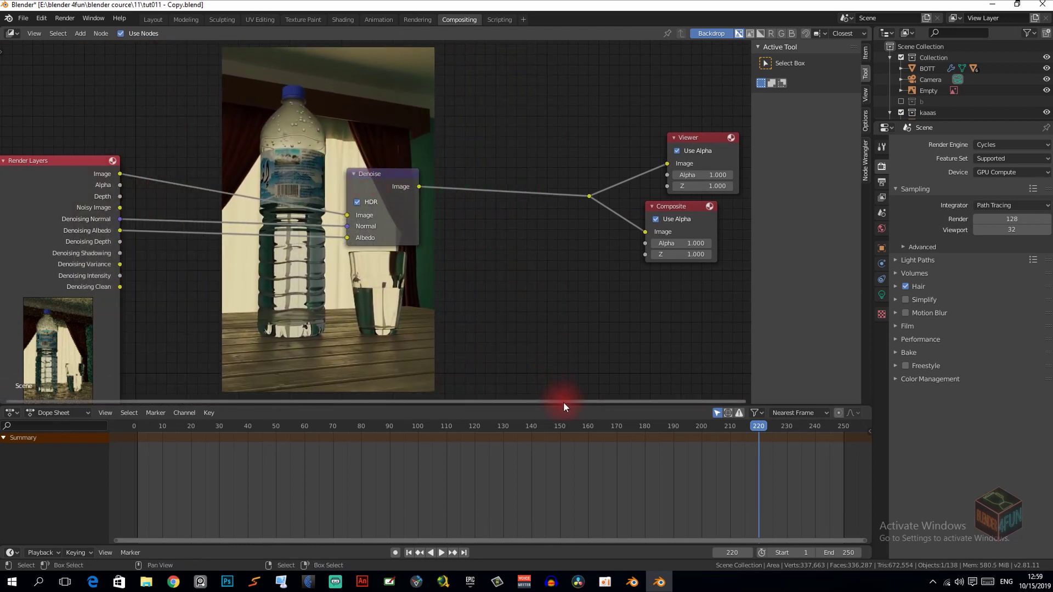
{"action": "left_click_drag", "start_coordinate": [564, 406], "coordinate": [564, 481]}
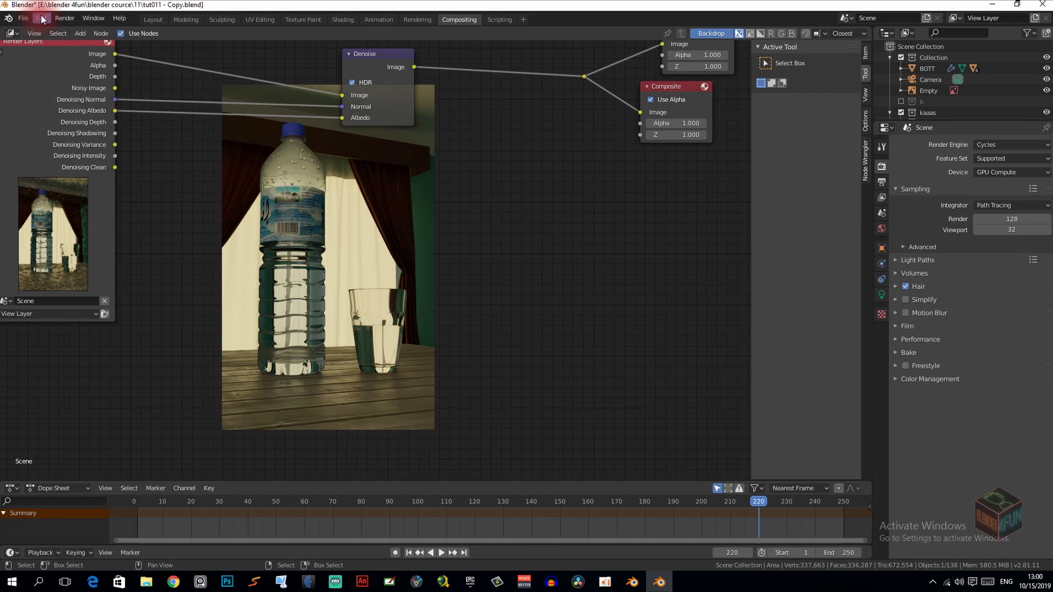
Step: Show the last render in its own window via Render > View Render
{"action": "left_click", "coordinate": [63, 20]}
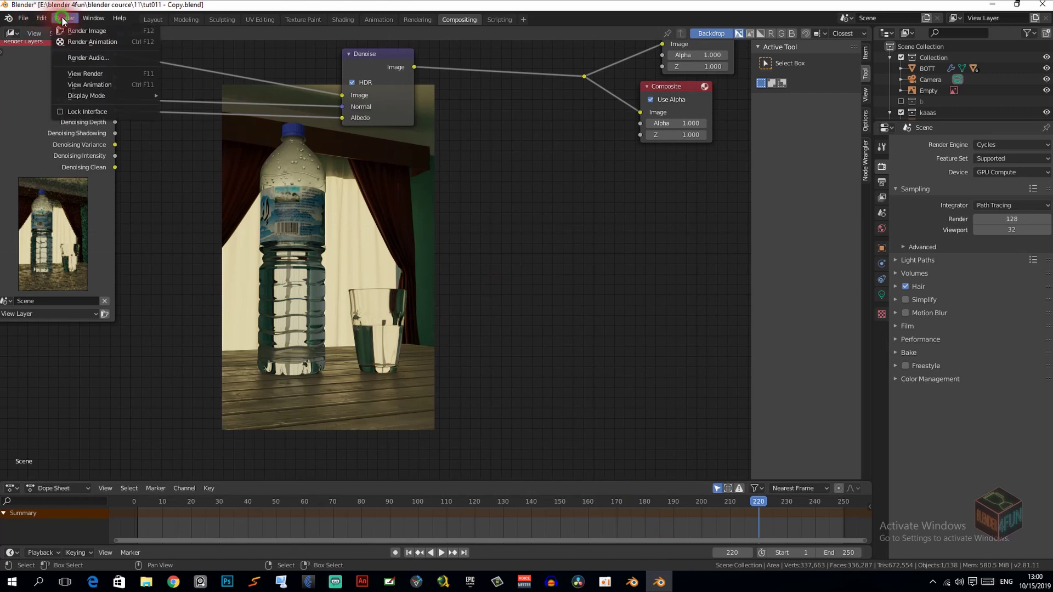
{"action": "left_click", "coordinate": [91, 74]}
{"action": "mouse_move", "coordinate": [264, 6]}
{"action": "left_mouse_down"}
{"action": "mouse_move", "coordinate": [502, 57]}
{"action": "mouse_move", "coordinate": [367, 163]}
{"action": "left_mouse_up"}
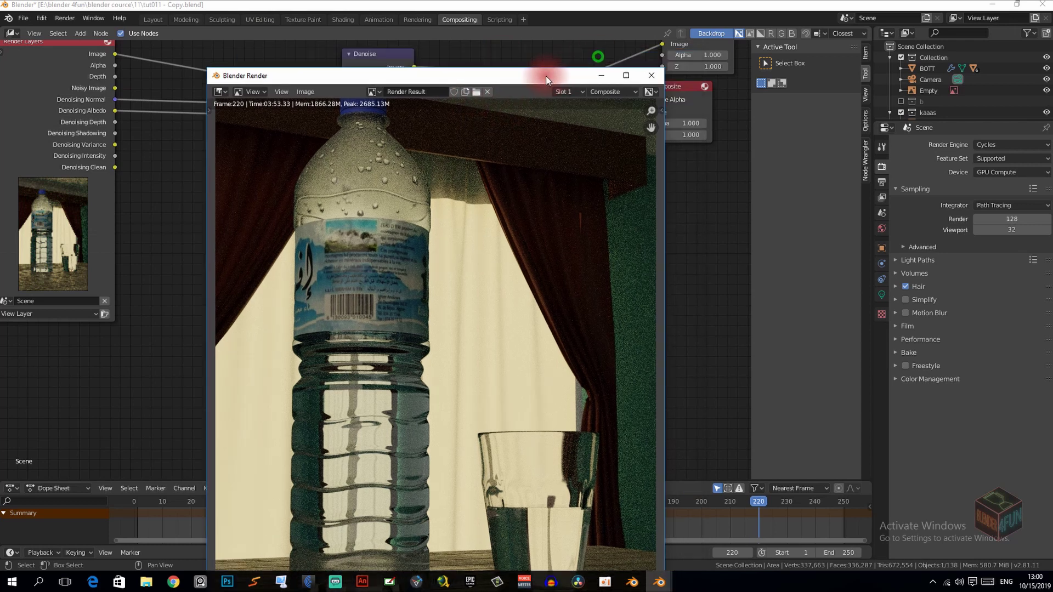
Step: Relink the Denoise output to the Composite Image input and bring the render window back up
{"action": "left_click", "coordinate": [655, 97]}
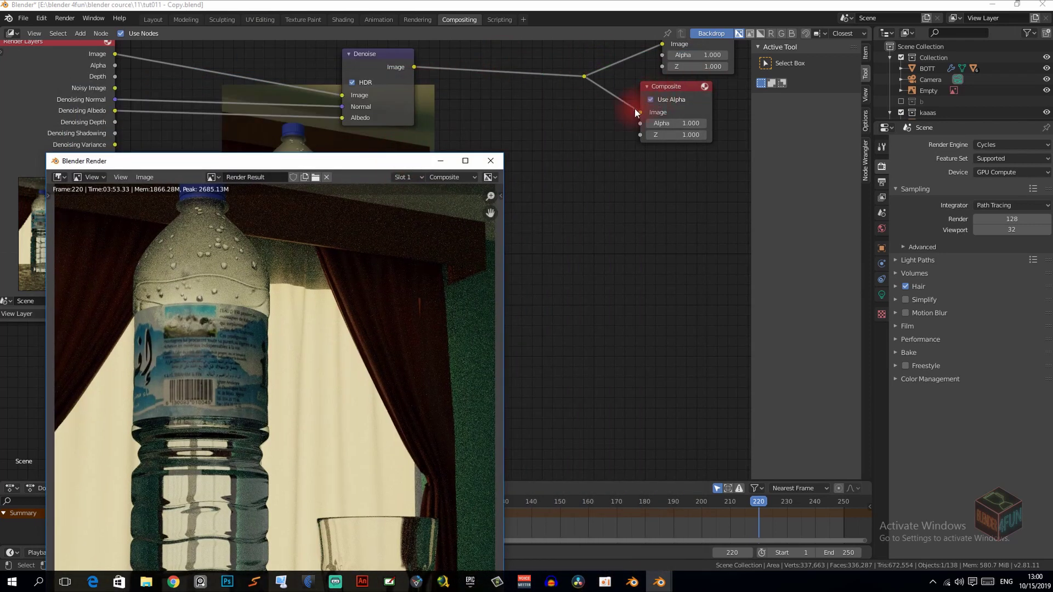
{"action": "middle_click_drag", "start_coordinate": [642, 82], "coordinate": [611, 126]}
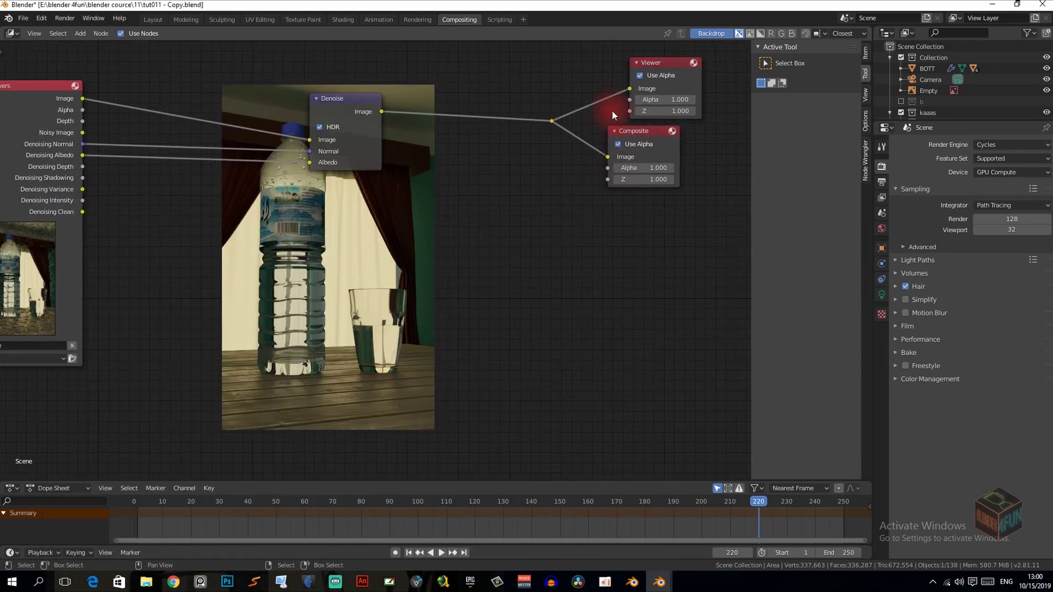
{"action": "mouse_move", "coordinate": [608, 157]}
{"action": "left_mouse_down"}
{"action": "mouse_move", "coordinate": [592, 160]}
{"action": "mouse_move", "coordinate": [607, 157]}
{"action": "left_mouse_up"}
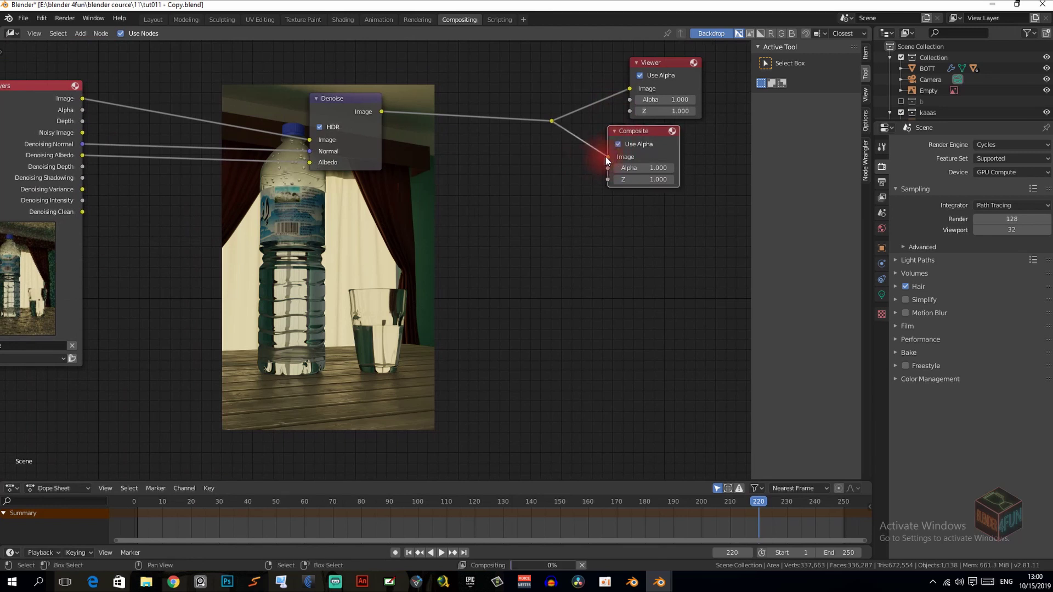
{"action": "key", "text": "F11"}
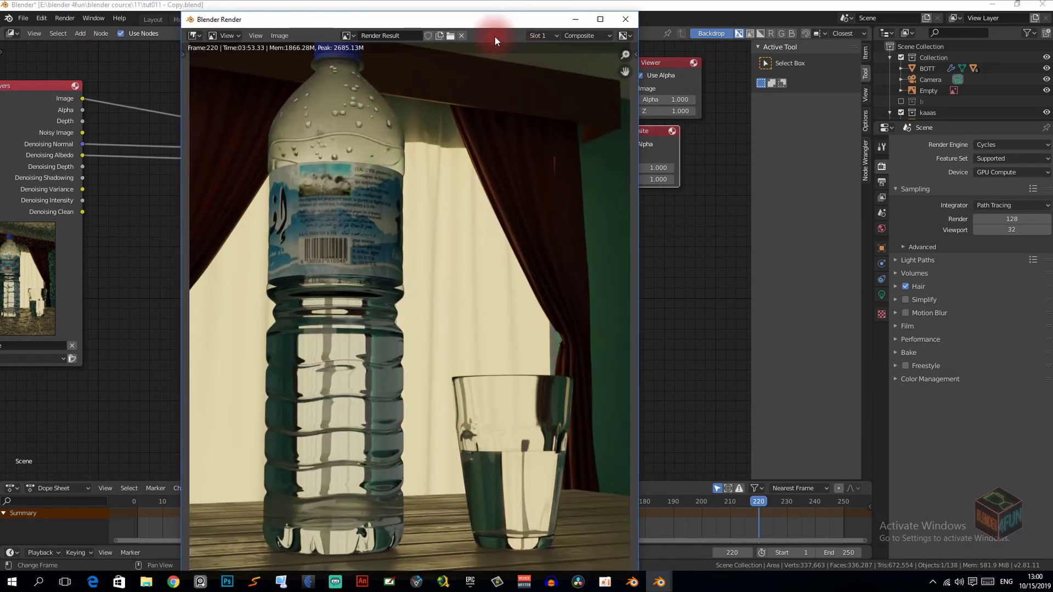
{"action": "left_click_drag", "start_coordinate": [501, 21], "coordinate": [445, 75]}
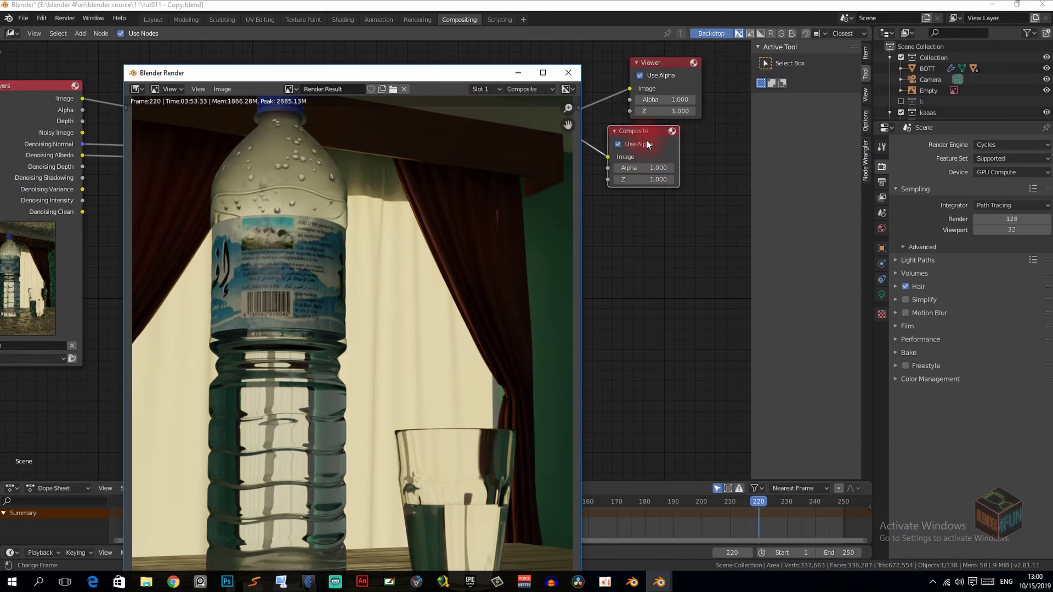
{"action": "left_click", "coordinate": [543, 73]}
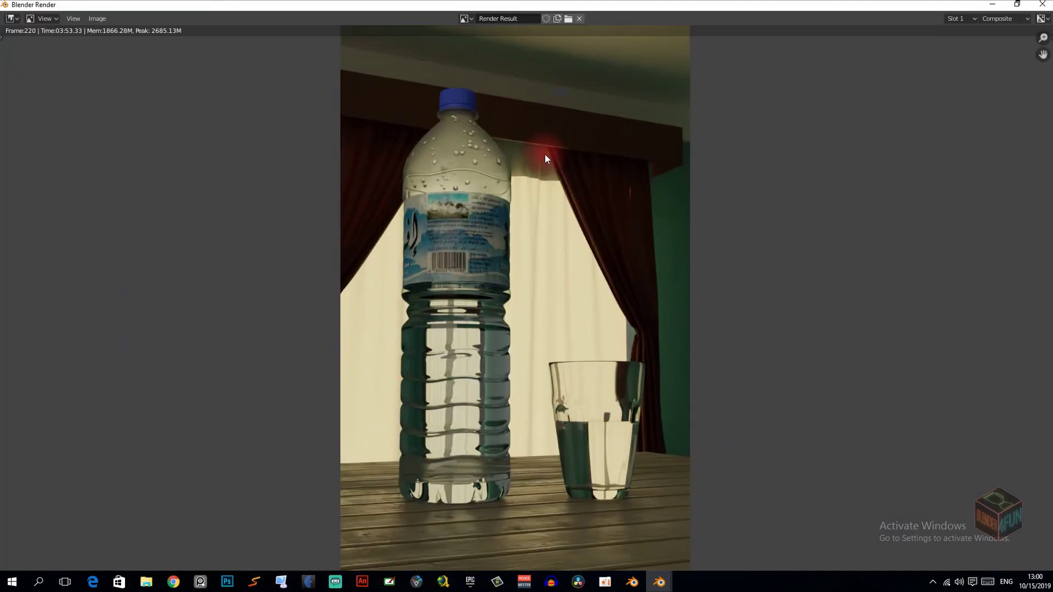
{"action": "scroll", "coordinate": [545, 154], "scroll_direction": "up", "scroll_amount": 2}
{"action": "scroll", "coordinate": [543, 176], "scroll_direction": "up", "scroll_amount": 1}
{"action": "scroll", "coordinate": [542, 199], "scroll_direction": "up", "scroll_amount": 1}
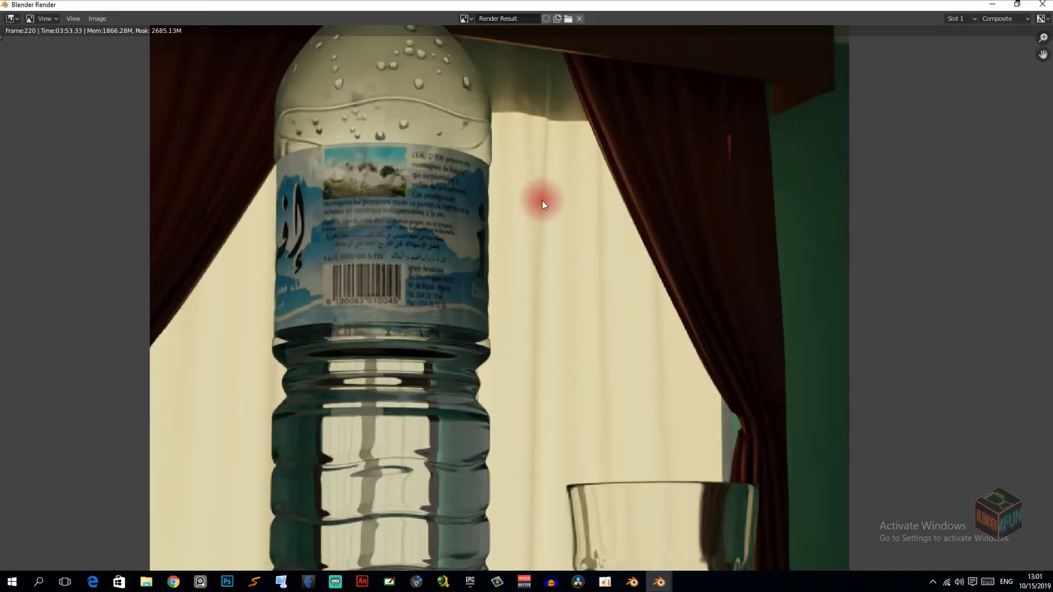
{"action": "scroll", "coordinate": [541, 200], "scroll_direction": "down", "scroll_amount": 2}
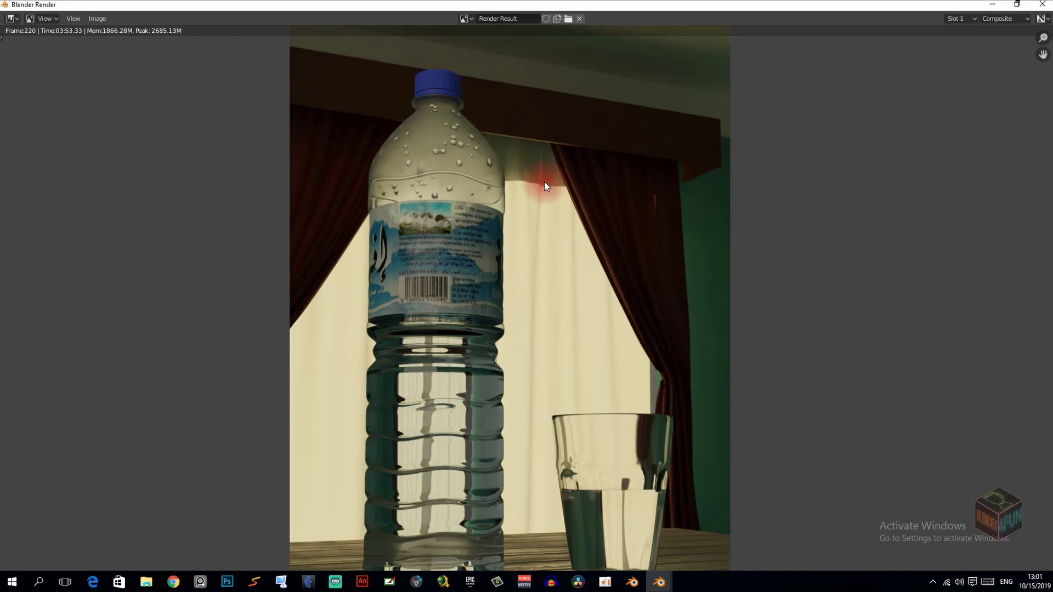
{"action": "scroll", "coordinate": [544, 182], "scroll_direction": "down", "scroll_amount": 1}
{"action": "scroll", "coordinate": [539, 182], "scroll_direction": "up", "scroll_amount": 1}
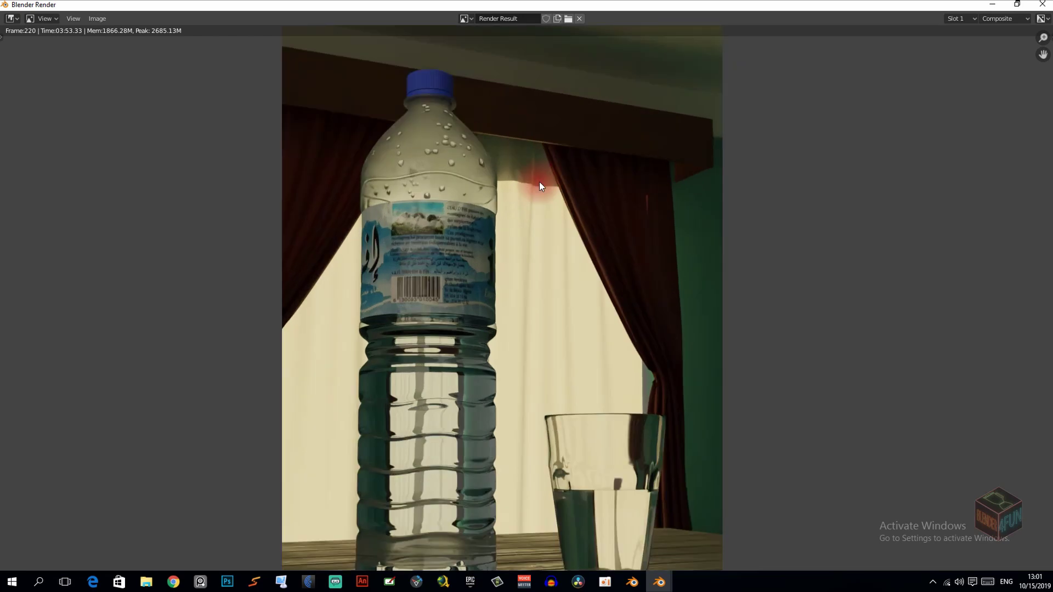
{"action": "scroll", "coordinate": [539, 182], "scroll_direction": "up", "scroll_amount": 1}
{"action": "middle_click_drag", "start_coordinate": [538, 182], "coordinate": [528, 217]}
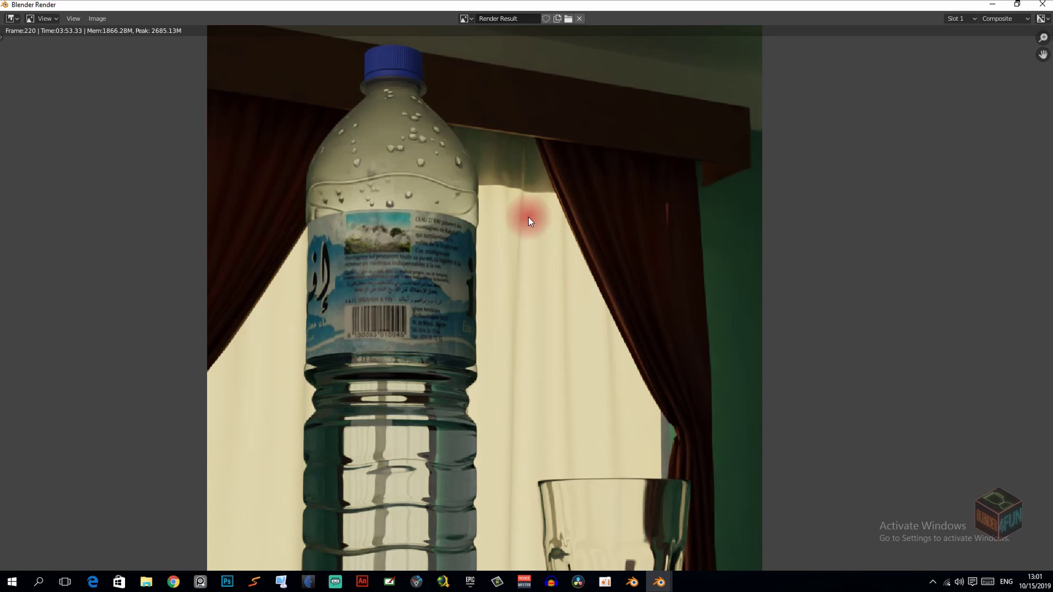
{"action": "scroll", "coordinate": [529, 217], "scroll_direction": "down", "scroll_amount": 3}
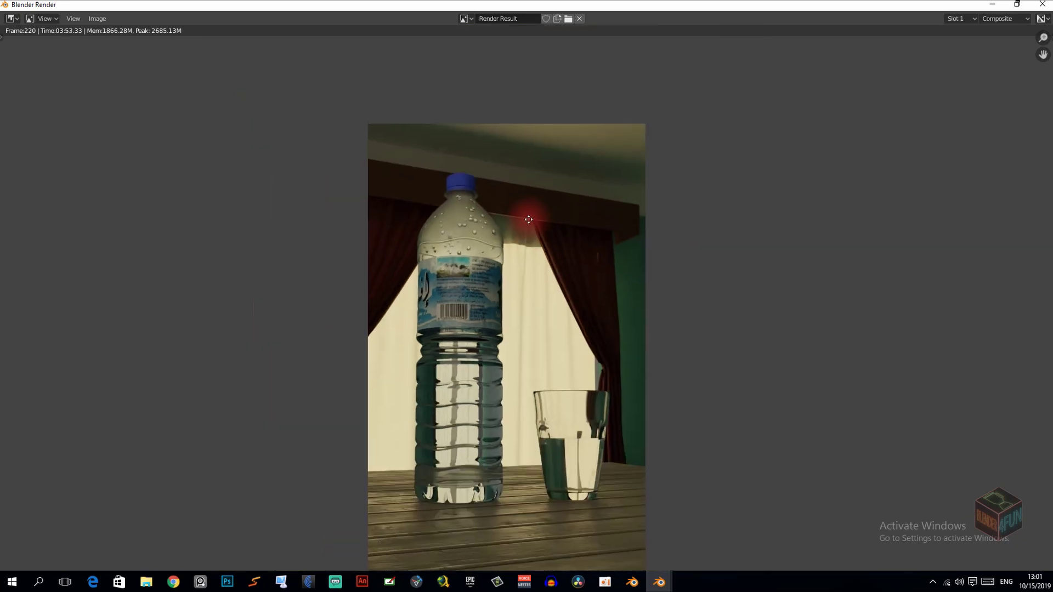
{"action": "scroll", "coordinate": [528, 219], "scroll_direction": "up", "scroll_amount": 2}
{"action": "scroll", "coordinate": [521, 212], "scroll_direction": "up", "scroll_amount": 1}
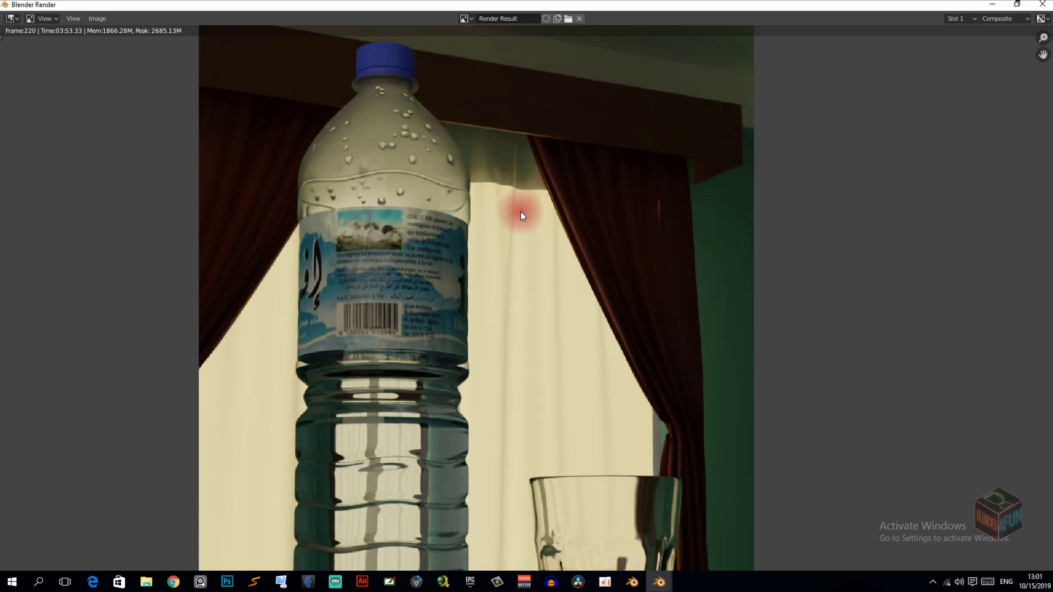
{"action": "scroll", "coordinate": [521, 212], "scroll_direction": "down", "scroll_amount": 2}
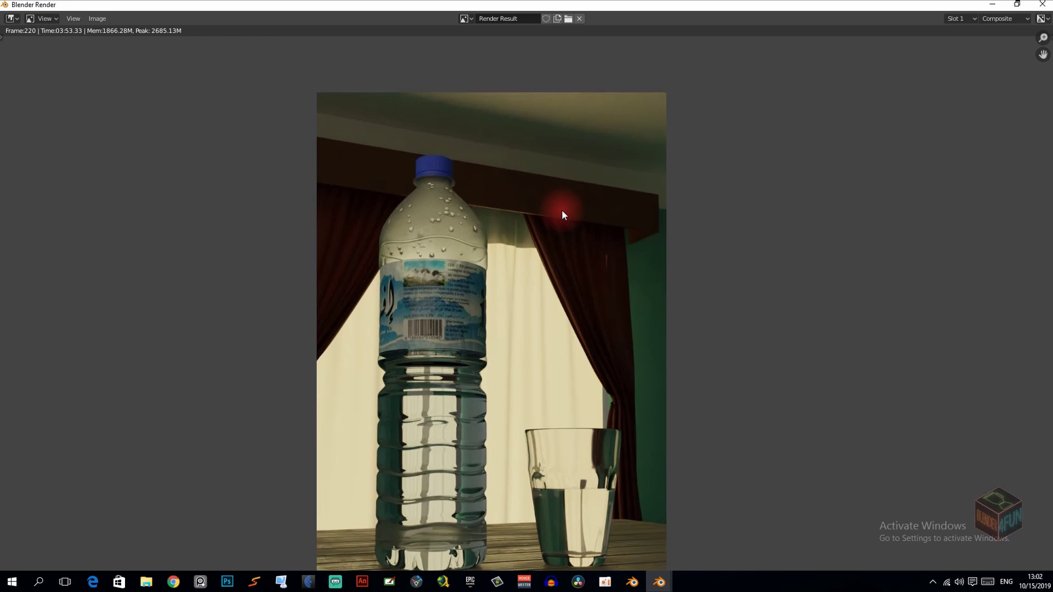
{"action": "scroll", "coordinate": [562, 211], "scroll_direction": "up", "scroll_amount": 1}
{"action": "scroll", "coordinate": [562, 211], "scroll_direction": "up", "scroll_amount": 3}
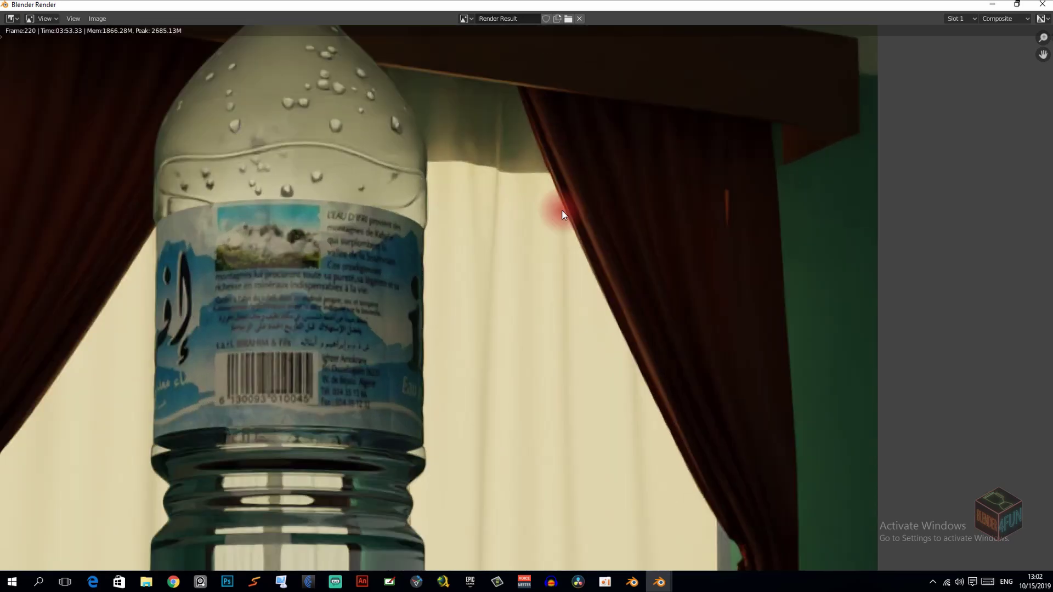